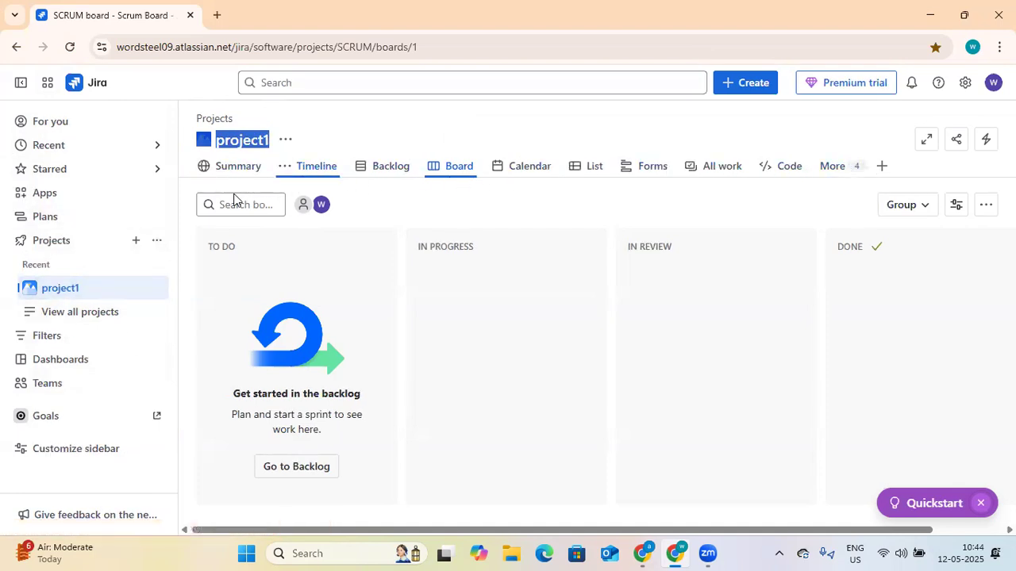
Step: Switch to Confluence and start its Premium free trial
left_click(47, 86)
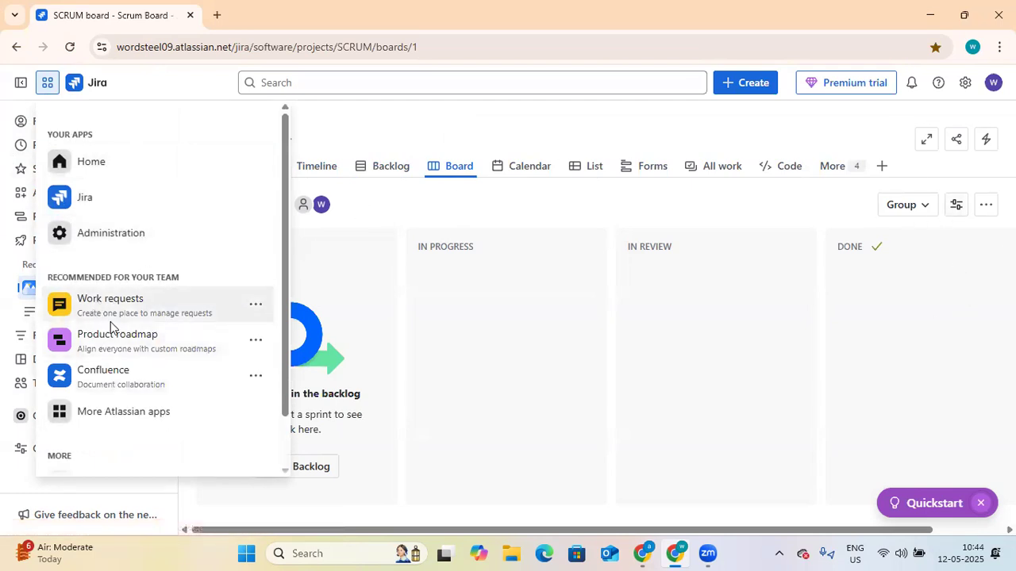
left_click(113, 376)
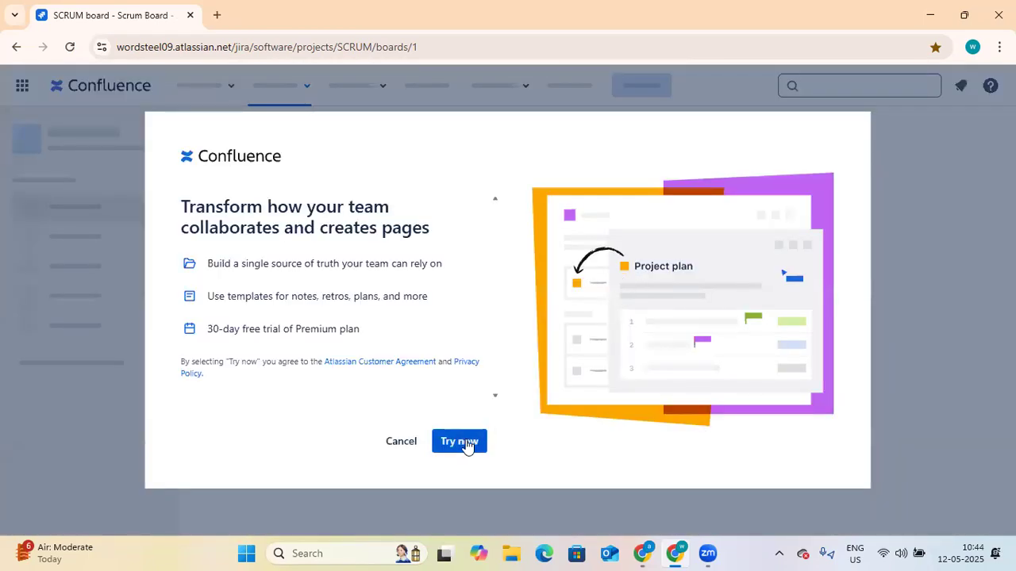
left_click(461, 442)
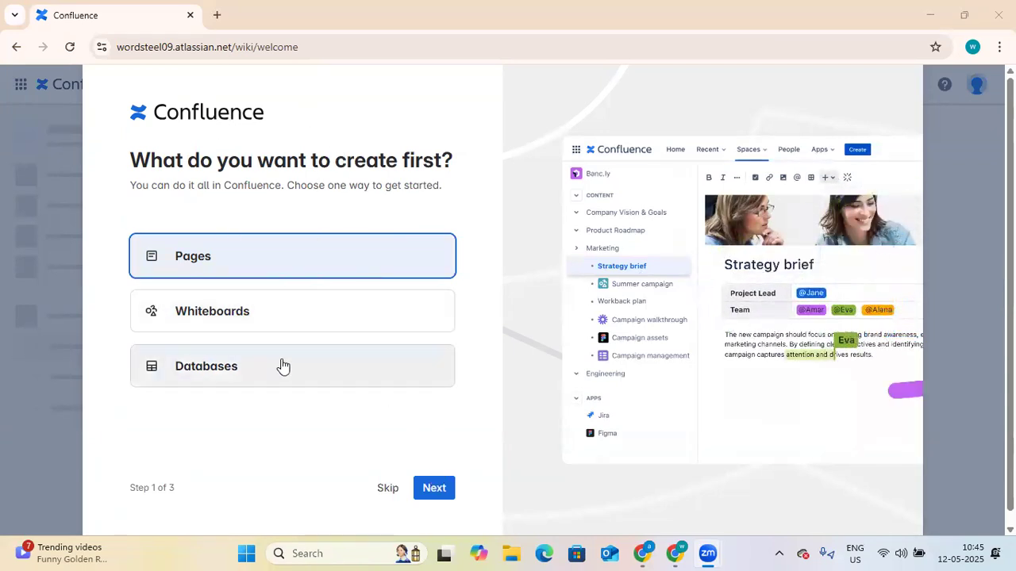
Step: Skip the onboarding steps without inviting teammates and enter Confluence
left_click(434, 488)
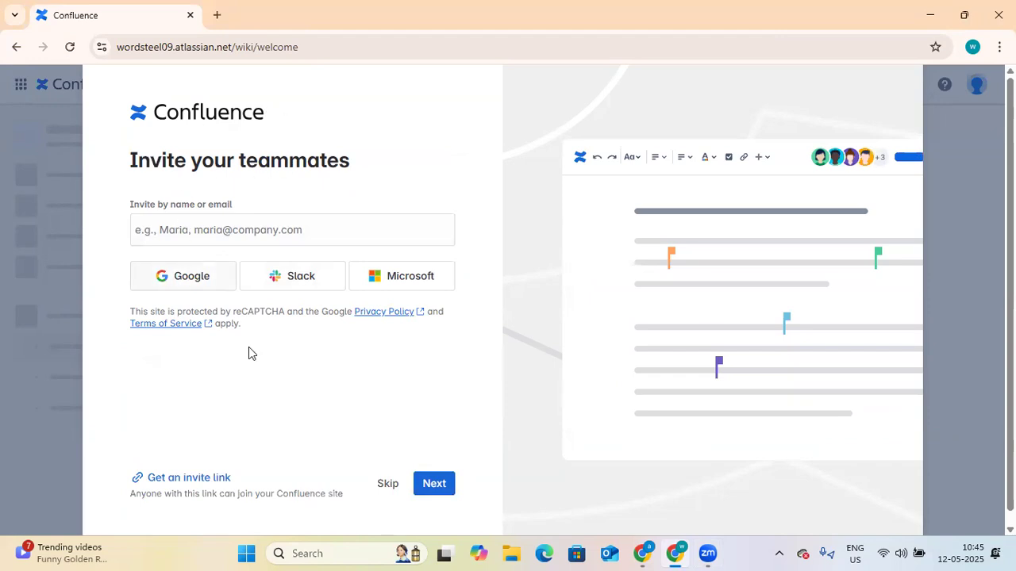
left_click(244, 237)
left_click(441, 487)
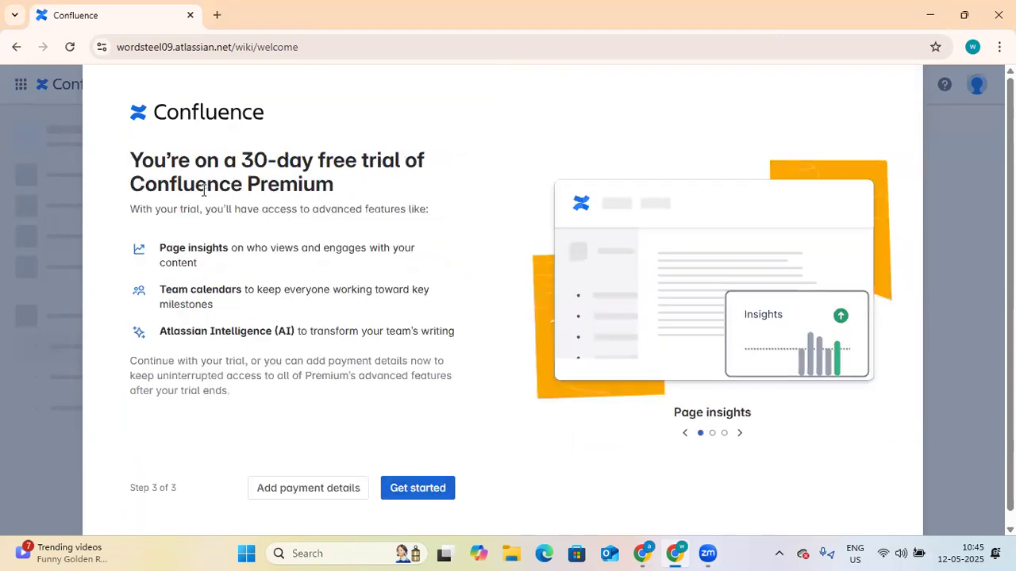
left_click(432, 489)
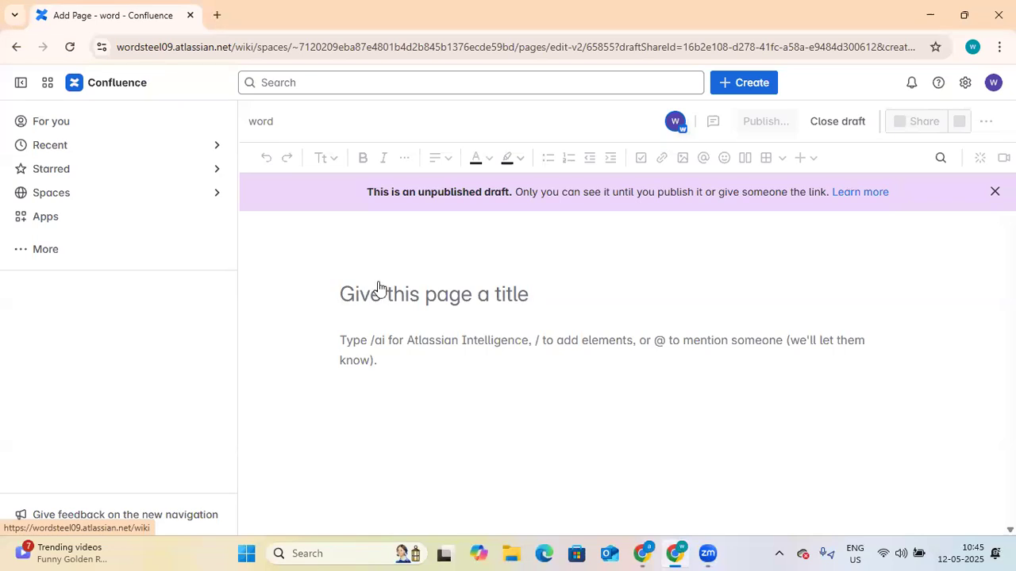
Step: Browse the sidebar's Apps, More, Recent and Starred sections, then show the spaces list with word and Software Development
left_click(34, 256)
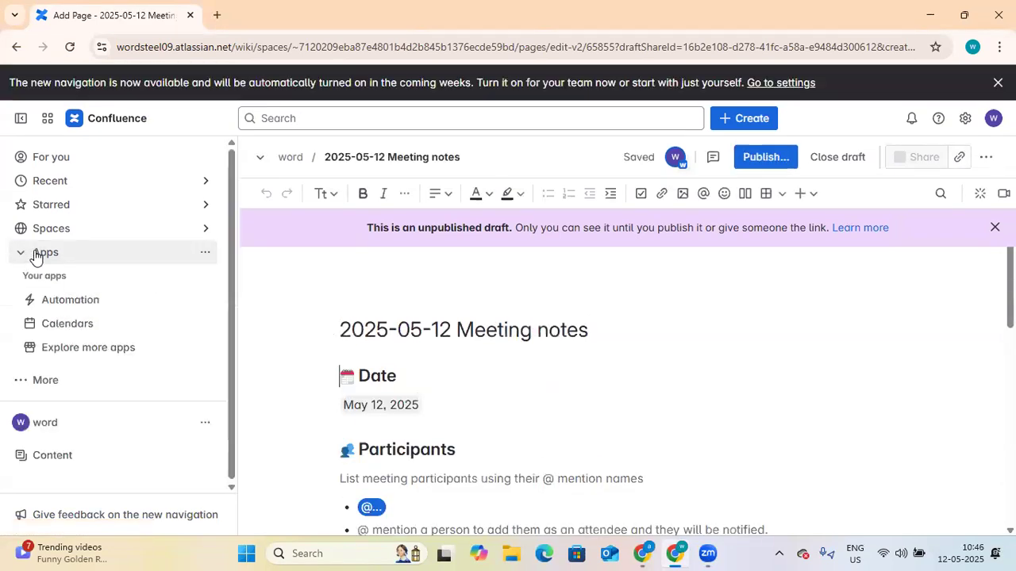
left_click(40, 259)
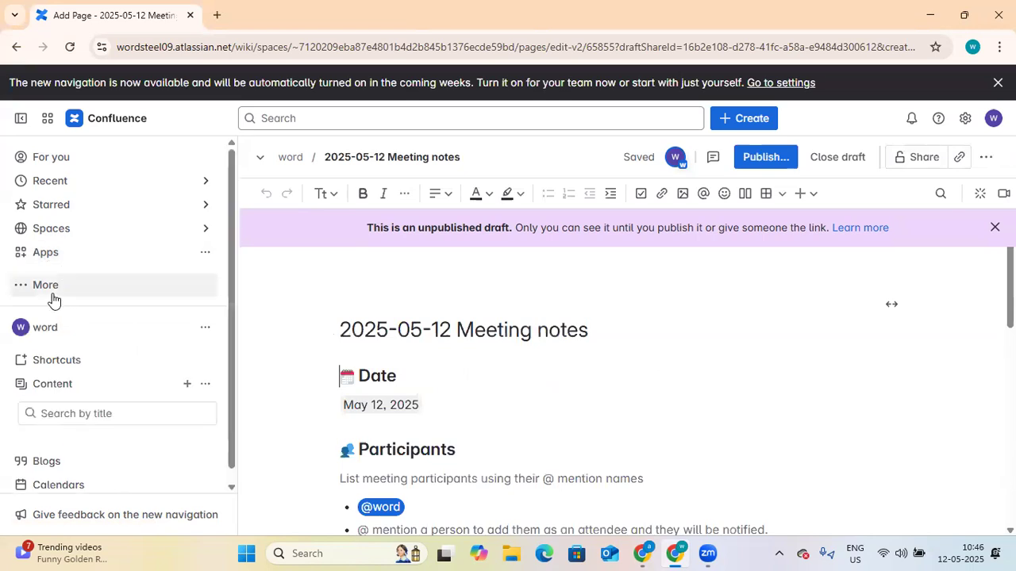
left_click(53, 295)
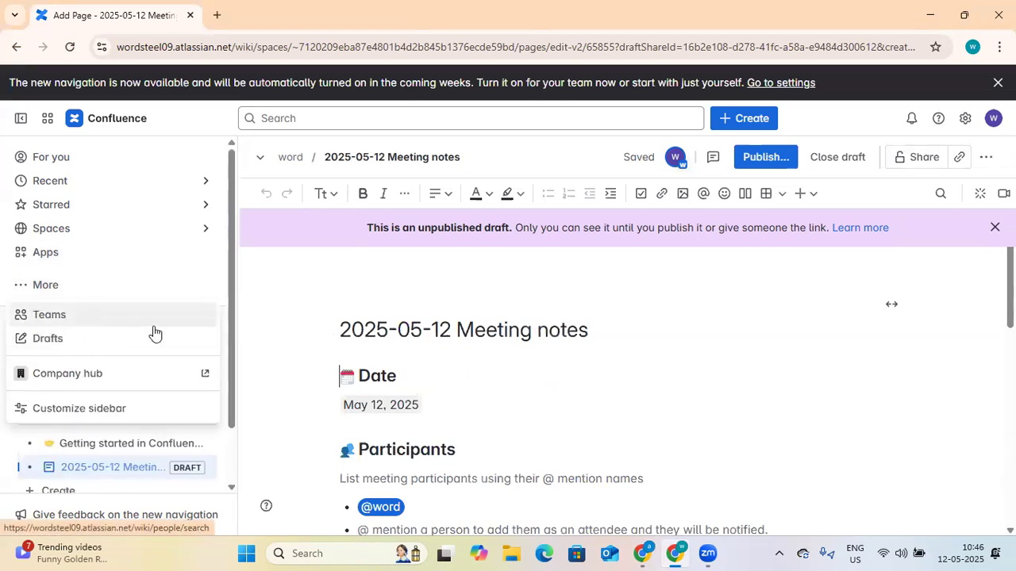
left_click(301, 321)
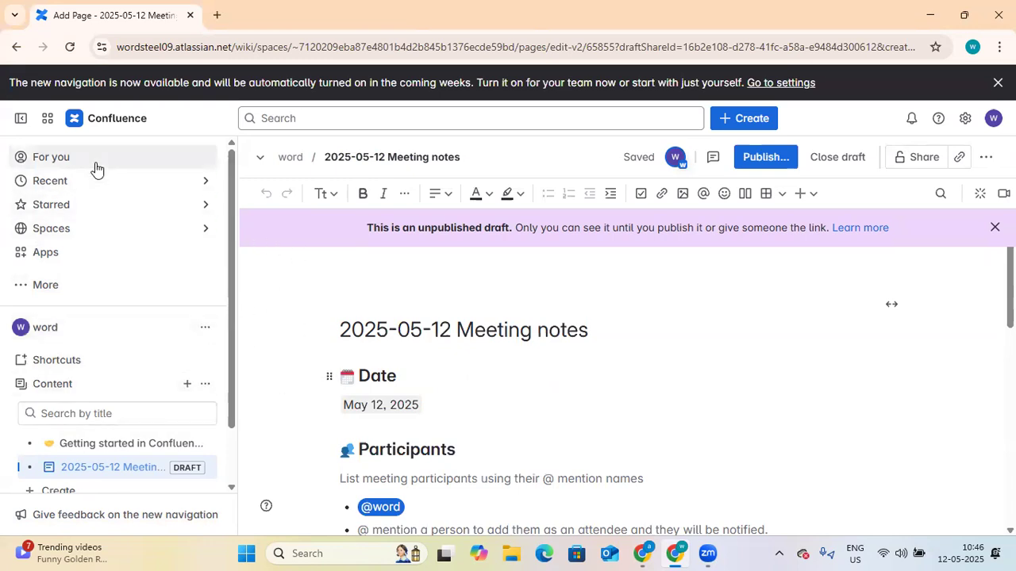
left_click(204, 183)
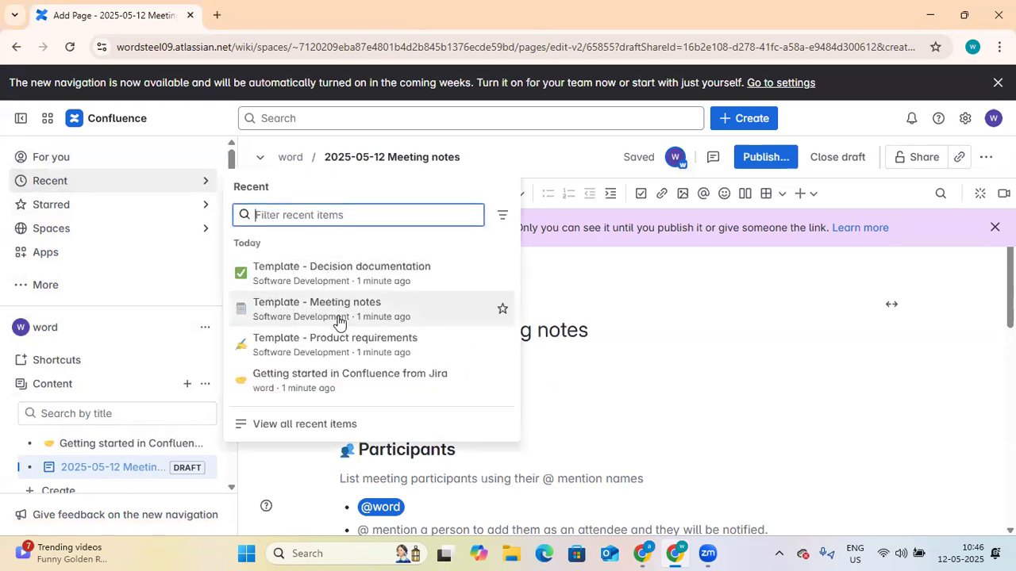
left_click(175, 208)
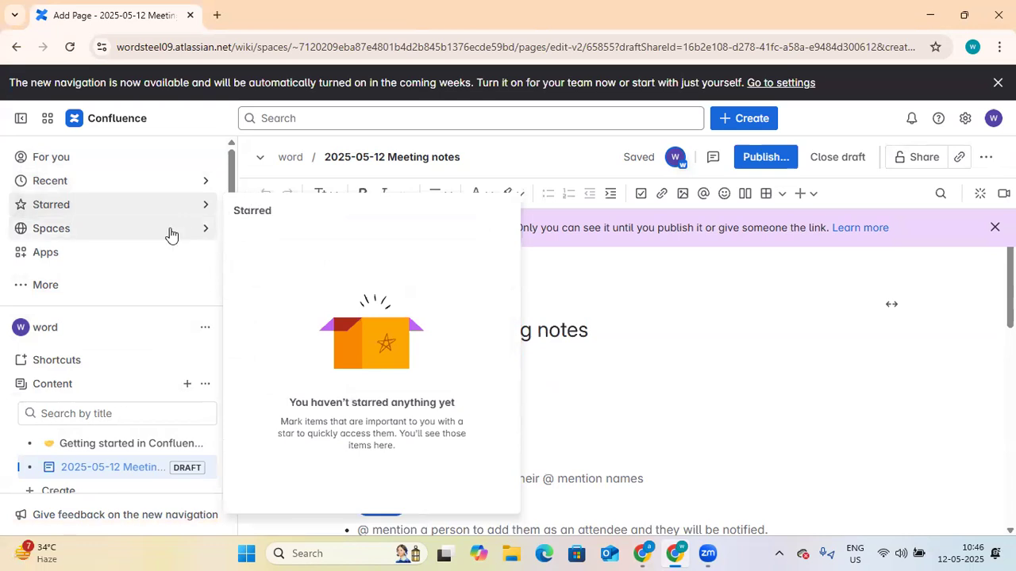
left_click(172, 235)
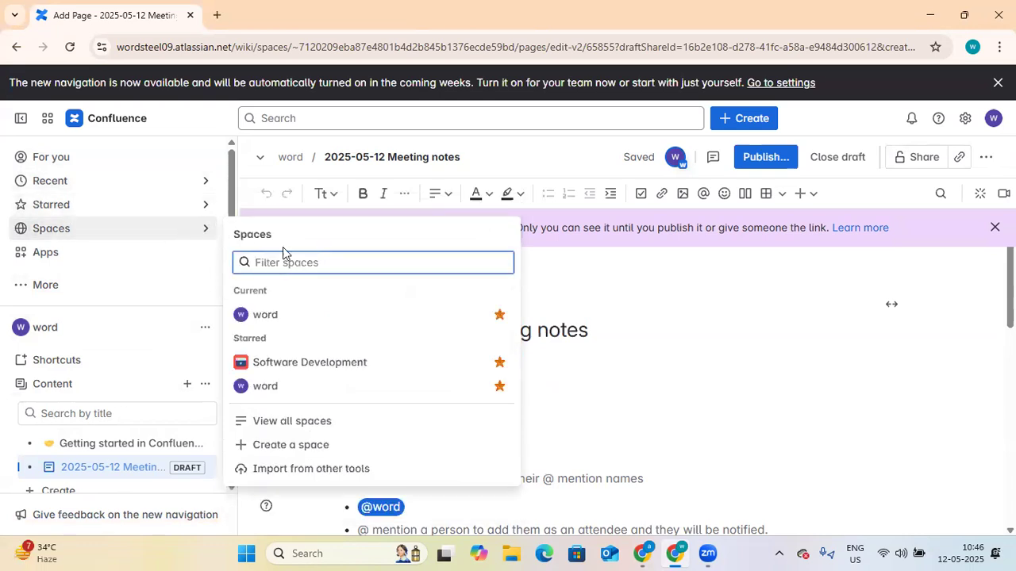
Step: Create a Collaboration space named 'project 1'
left_click(302, 456)
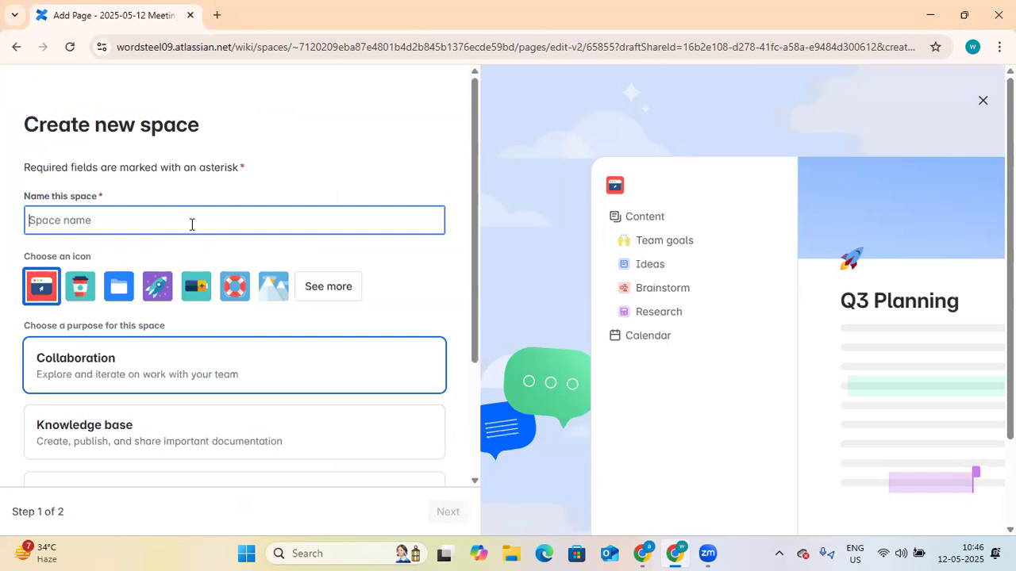
type("project 1")
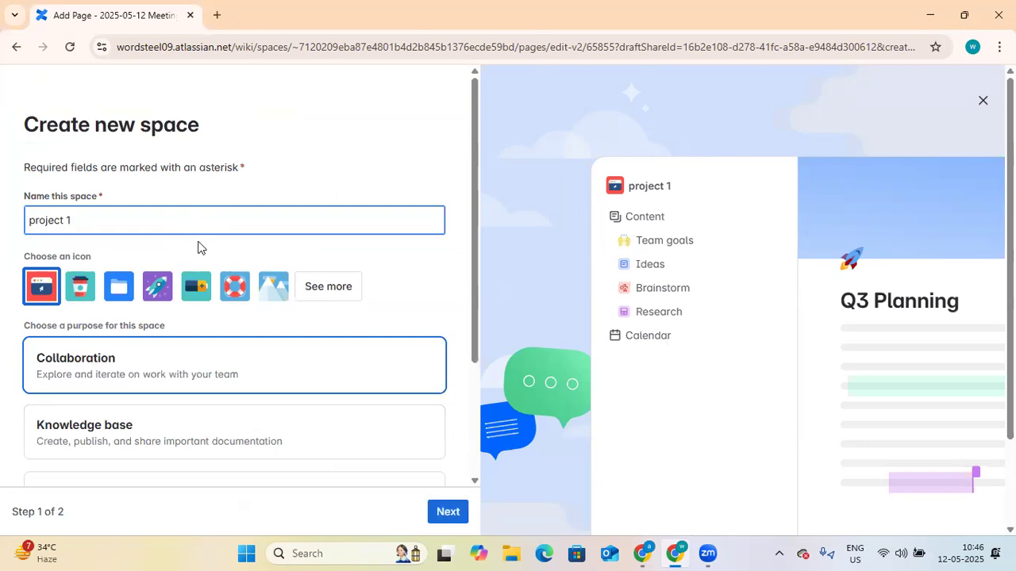
scroll(333, 282, "down", 2)
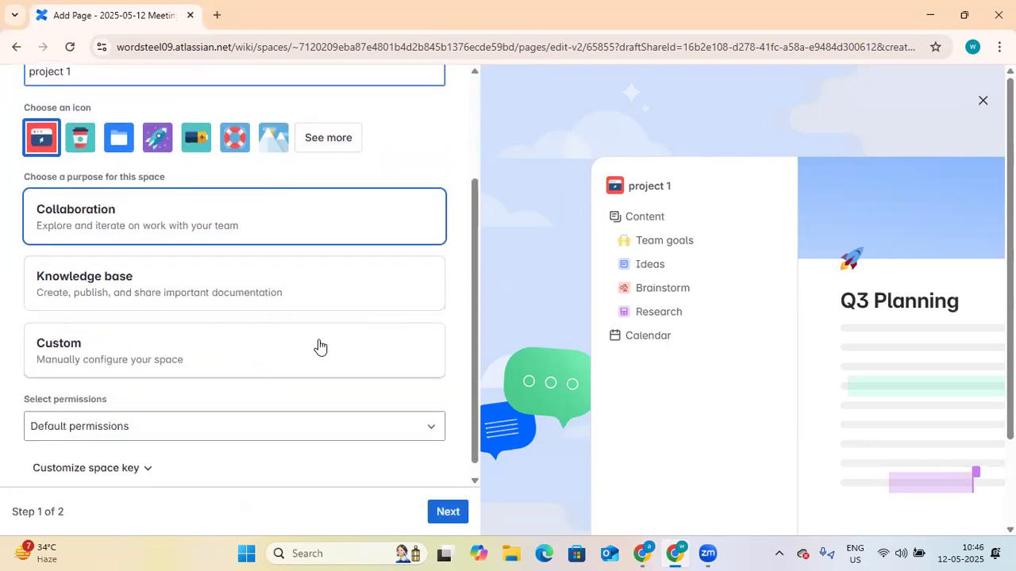
left_click(445, 515)
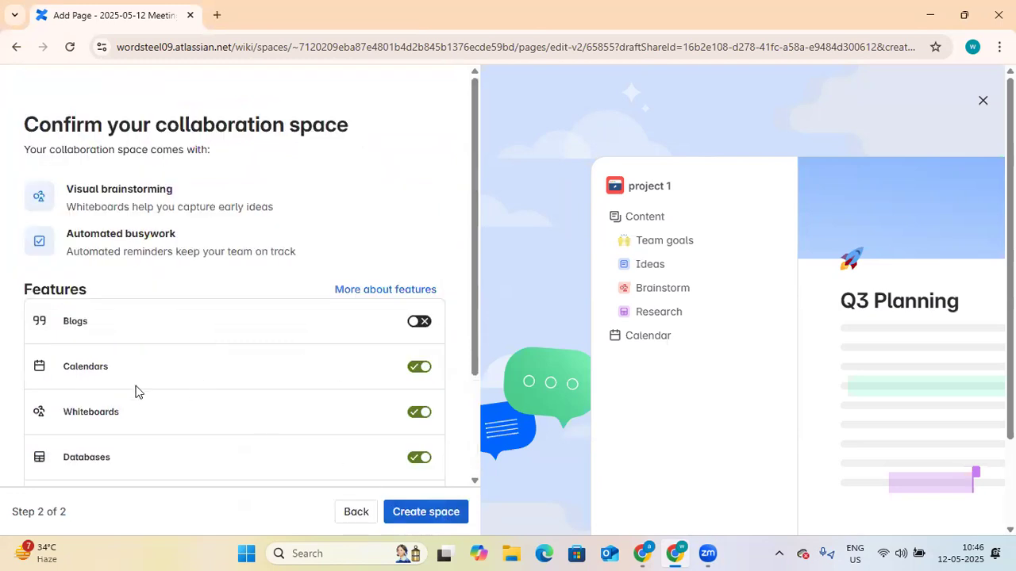
left_click(425, 512)
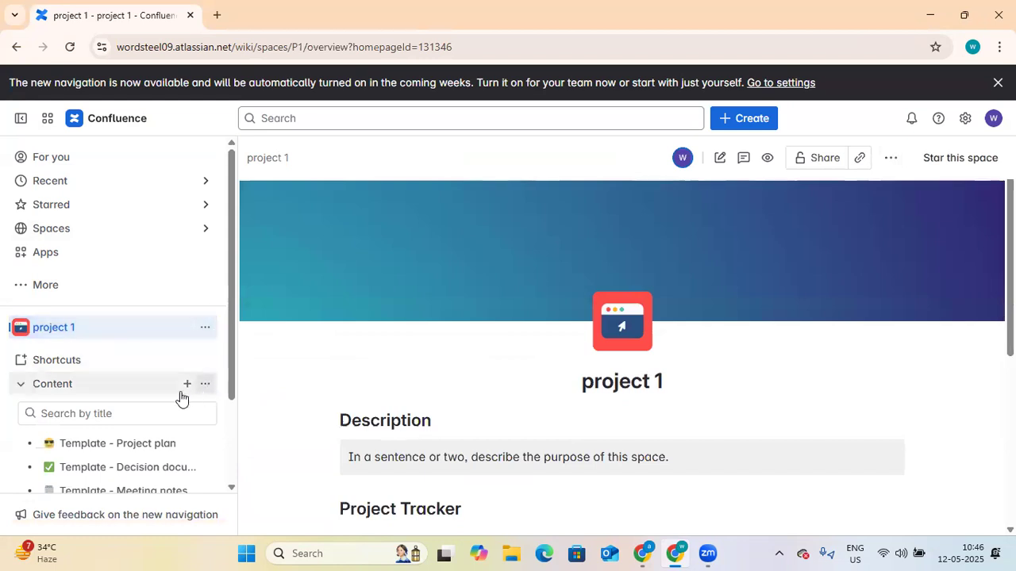
Step: Look at the project 1 space options, then select and deselect the page title
left_click(206, 330)
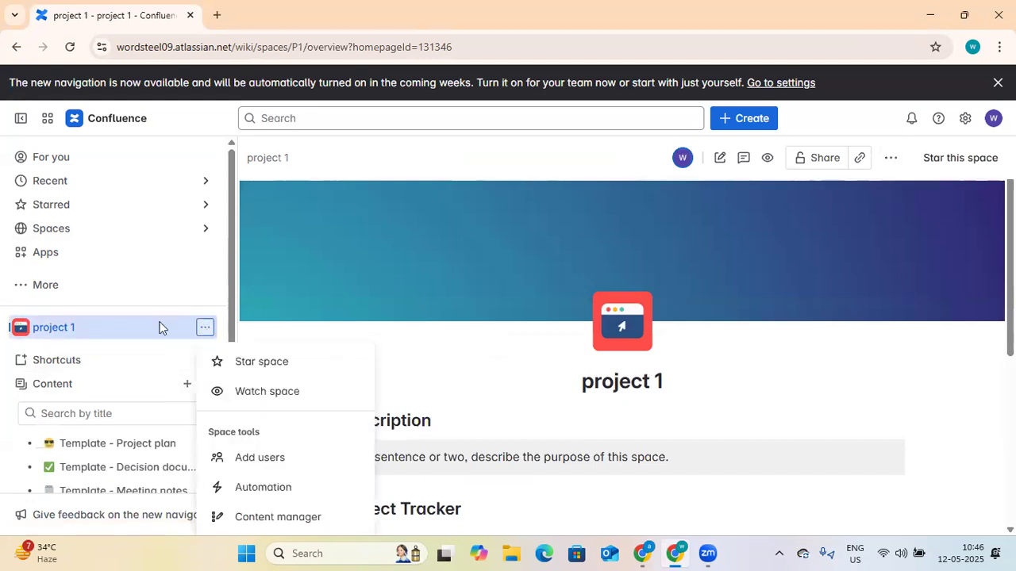
left_click(62, 337)
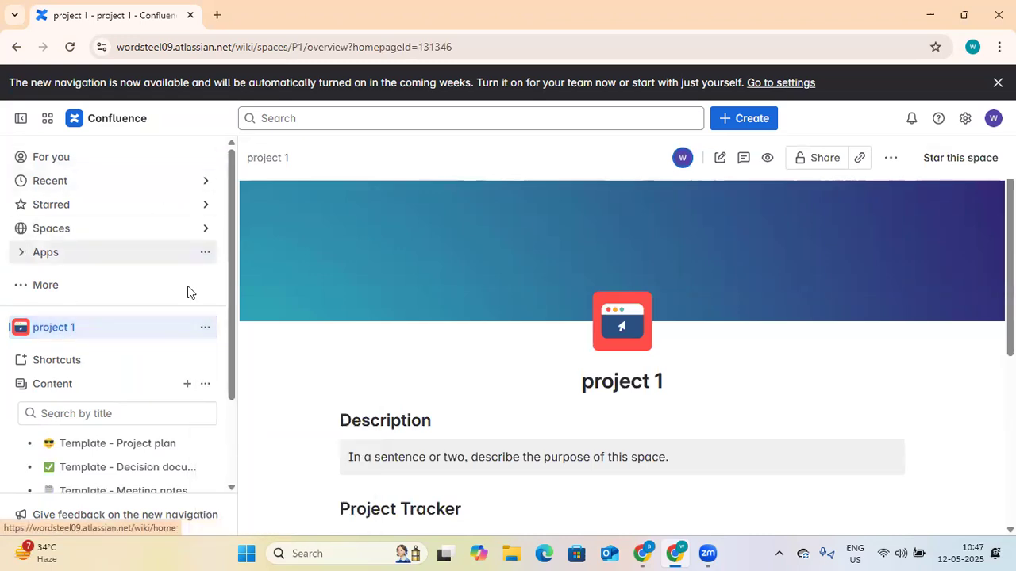
scroll(344, 342, "down", 1)
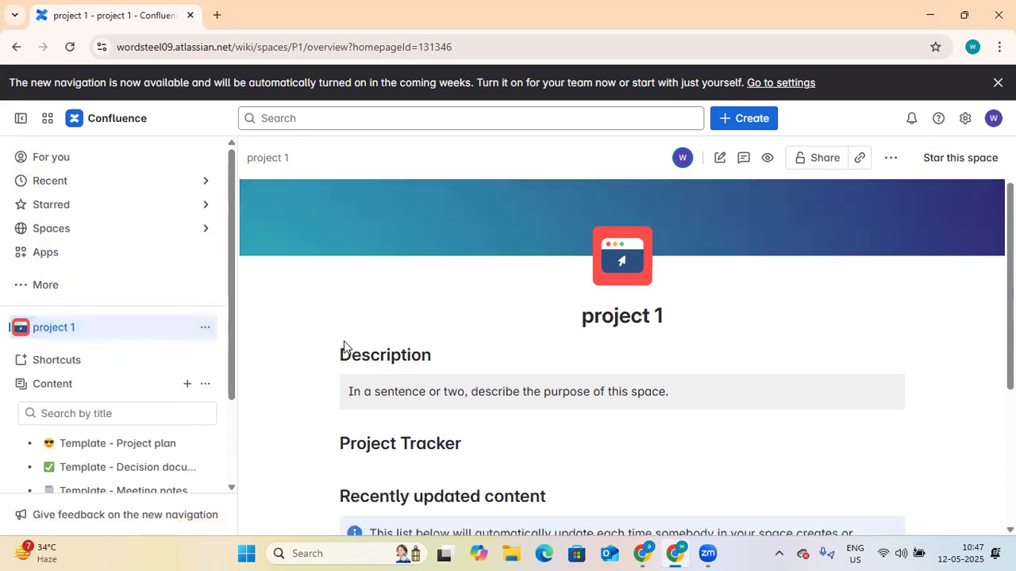
triple_click(651, 306)
left_click(467, 384)
Step: Scroll through the project 1 overview page and open it in the editor
scroll(579, 339, "down", 1)
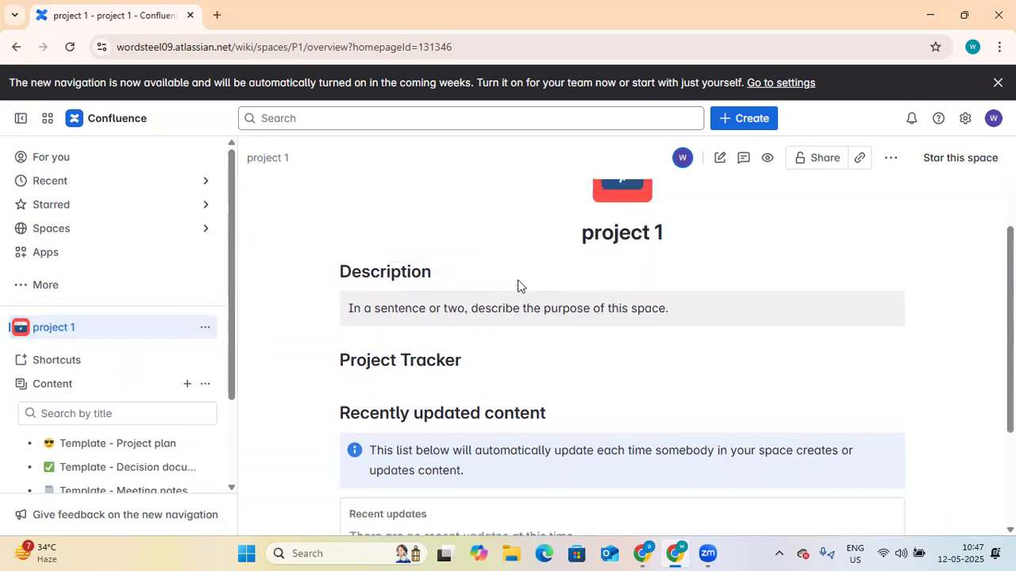
scroll(476, 315, "down", 1)
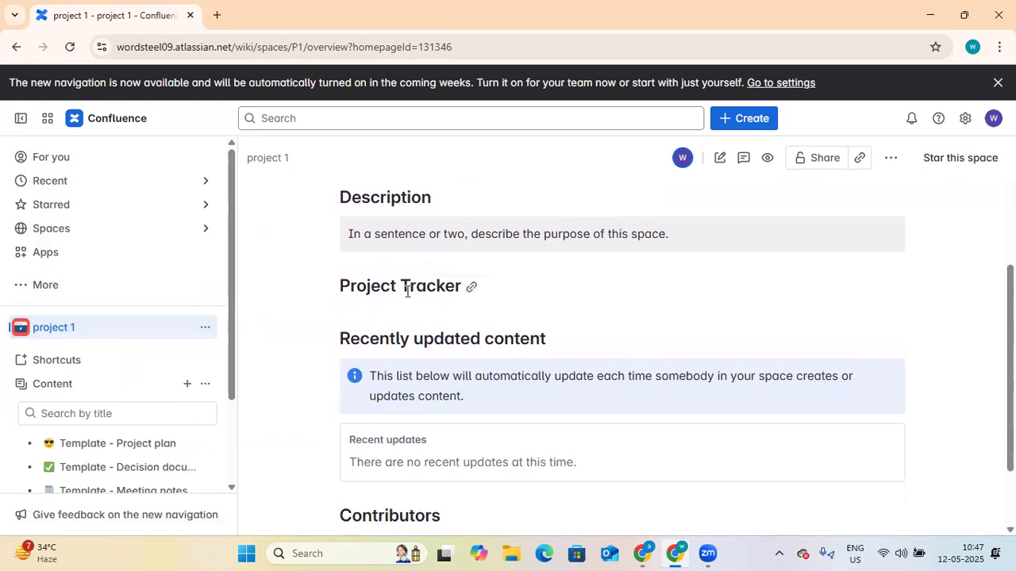
scroll(537, 288, "up", 2)
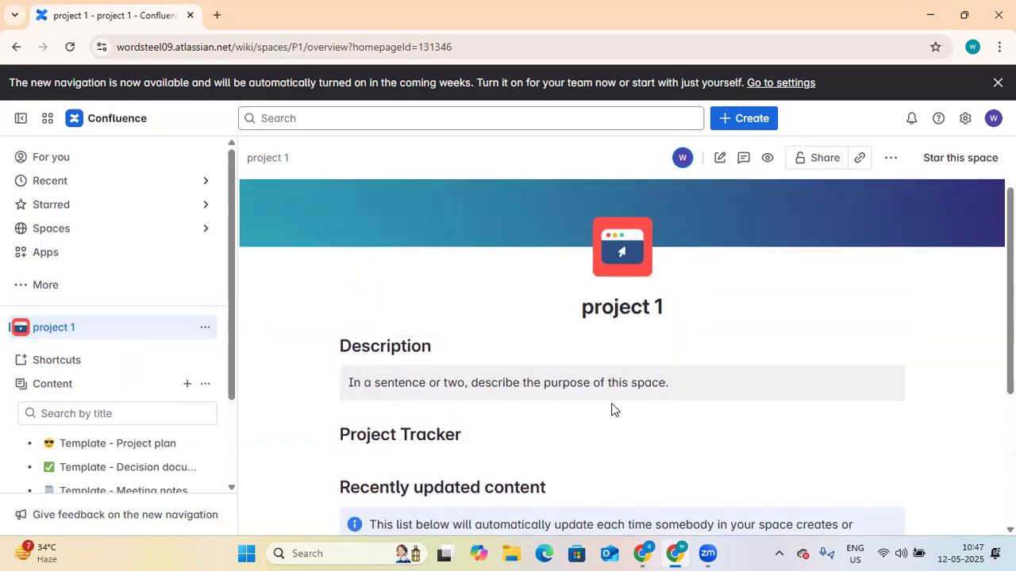
scroll(611, 397, "down", 1)
scroll(479, 367, "down", 2)
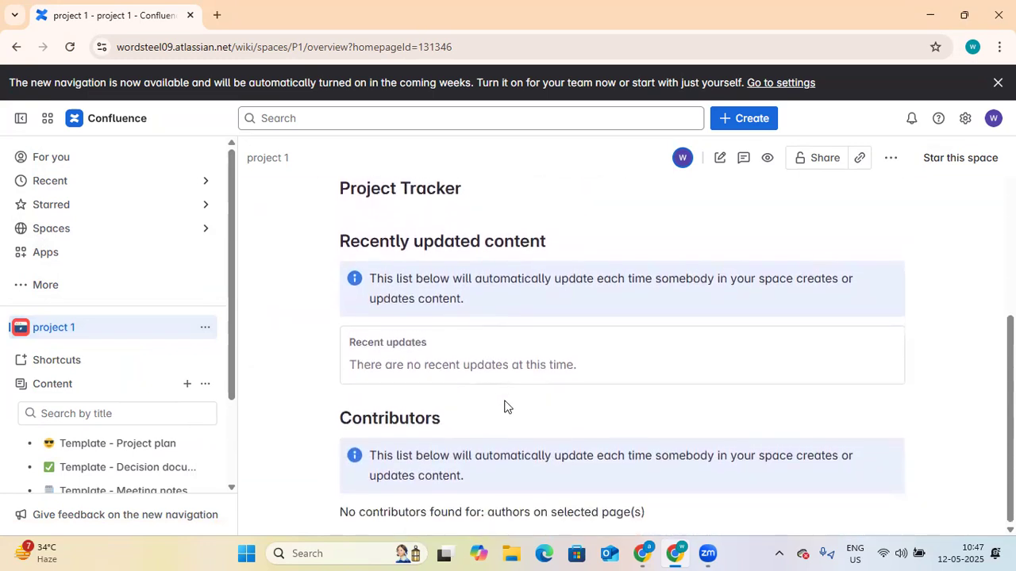
scroll(498, 353, "up", 3)
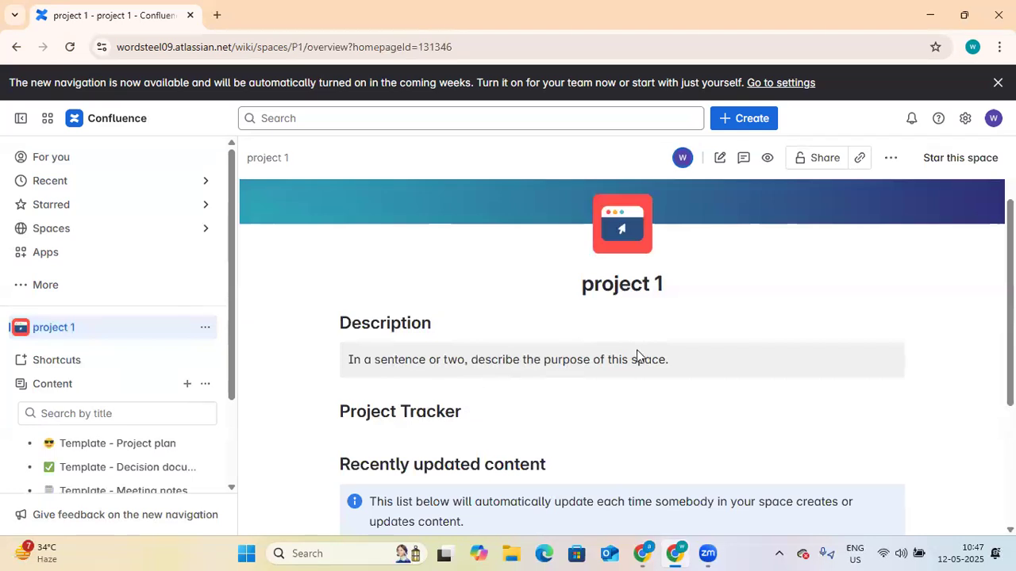
left_click(716, 169)
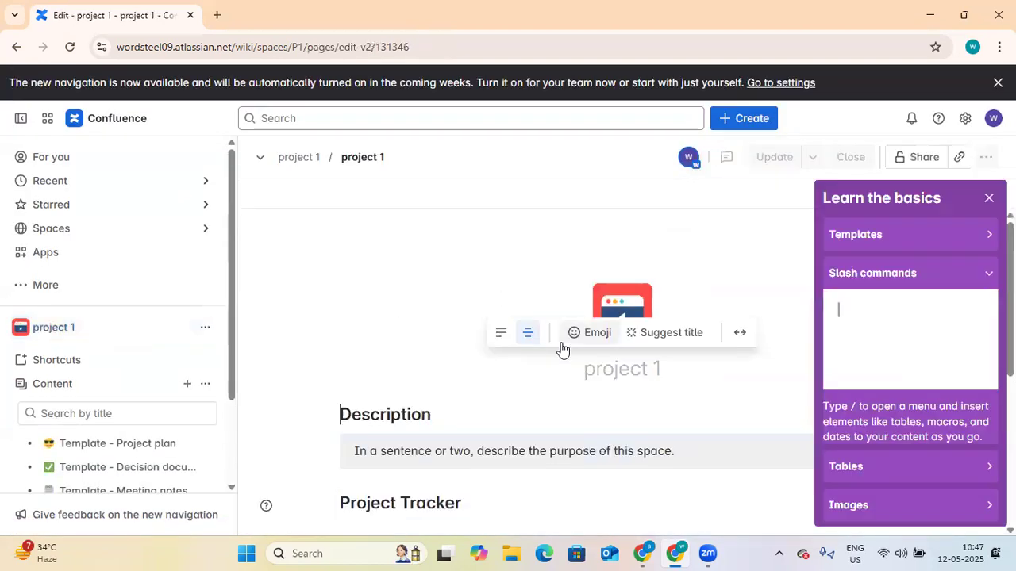
Step: Close the Learn the basics tips and help menu, then scroll to the Description panel
left_click(988, 198)
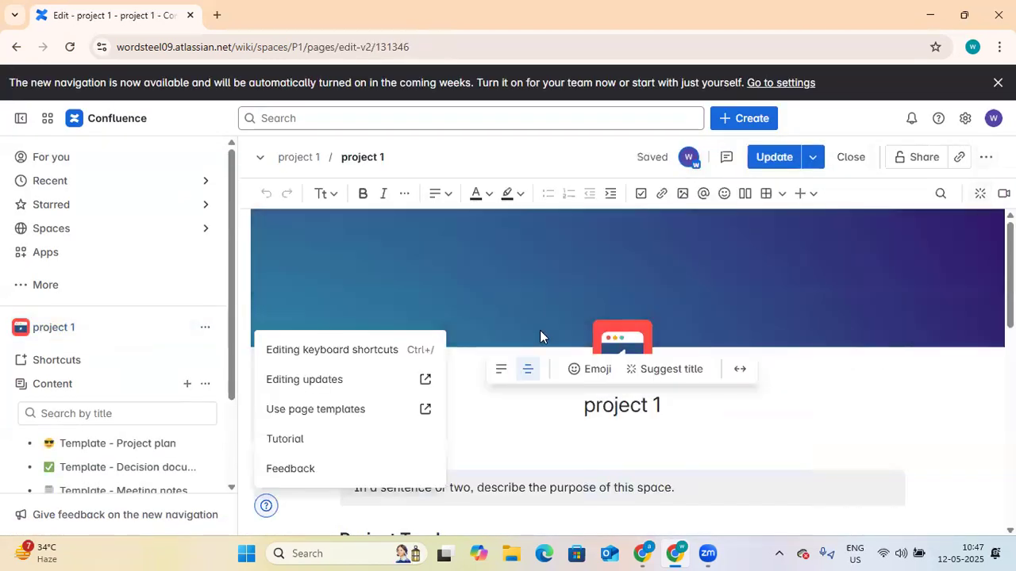
scroll(793, 389, "down", 1)
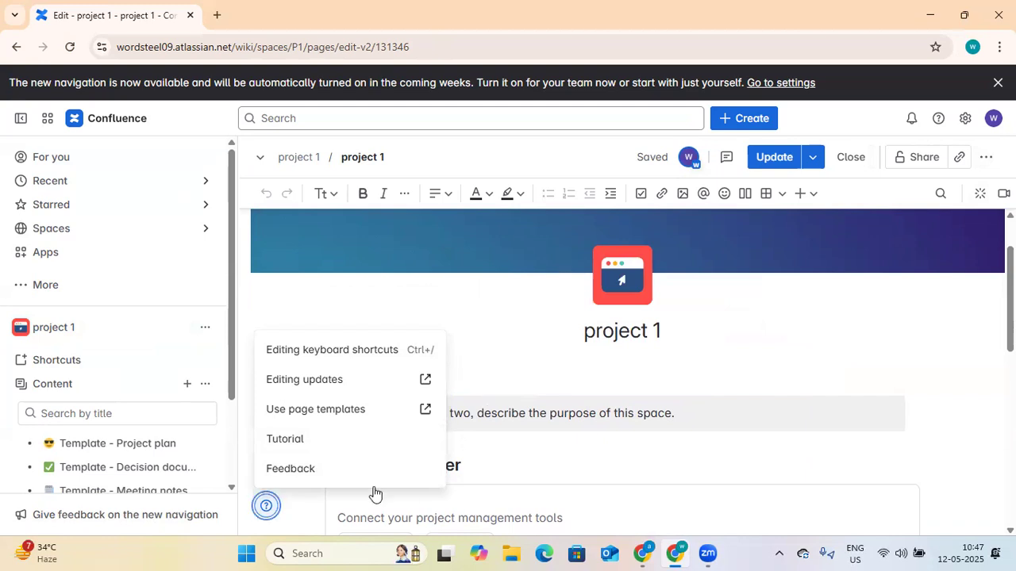
left_click(270, 510)
scroll(540, 421, "down", 1)
scroll(544, 386, "down", 1)
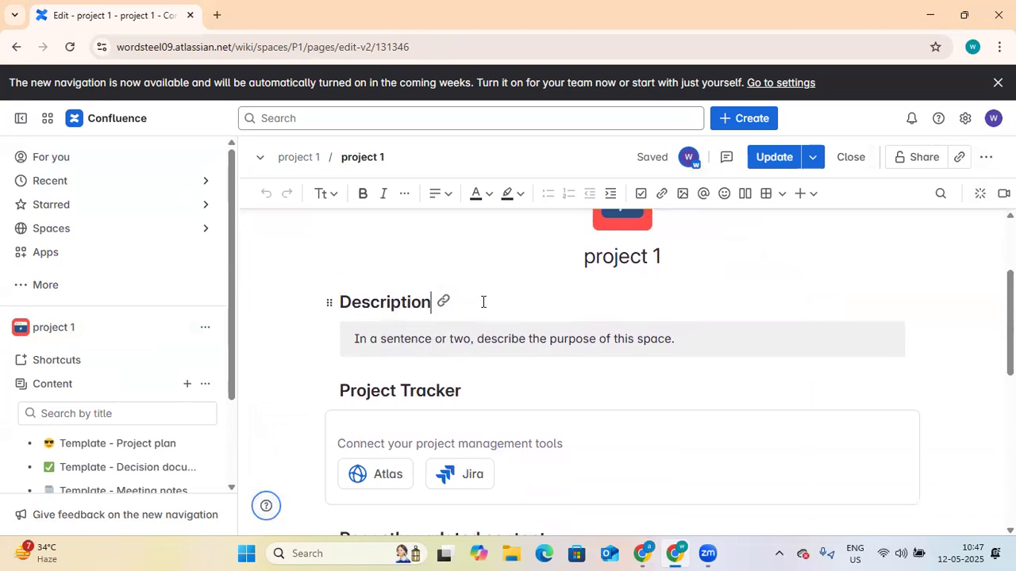
scroll(494, 338, "down", 2)
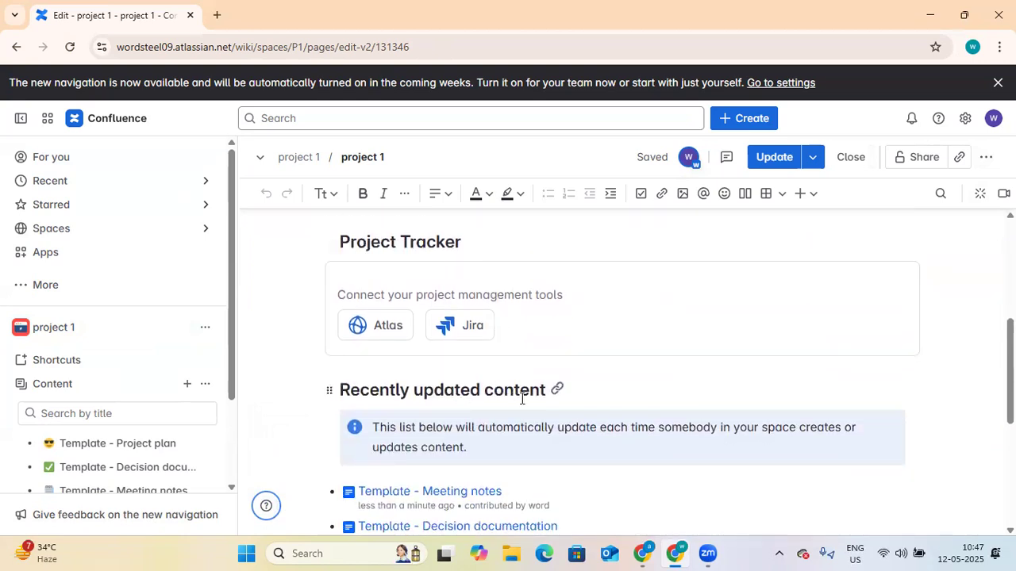
scroll(530, 397, "down", 1)
scroll(483, 438, "down", 1)
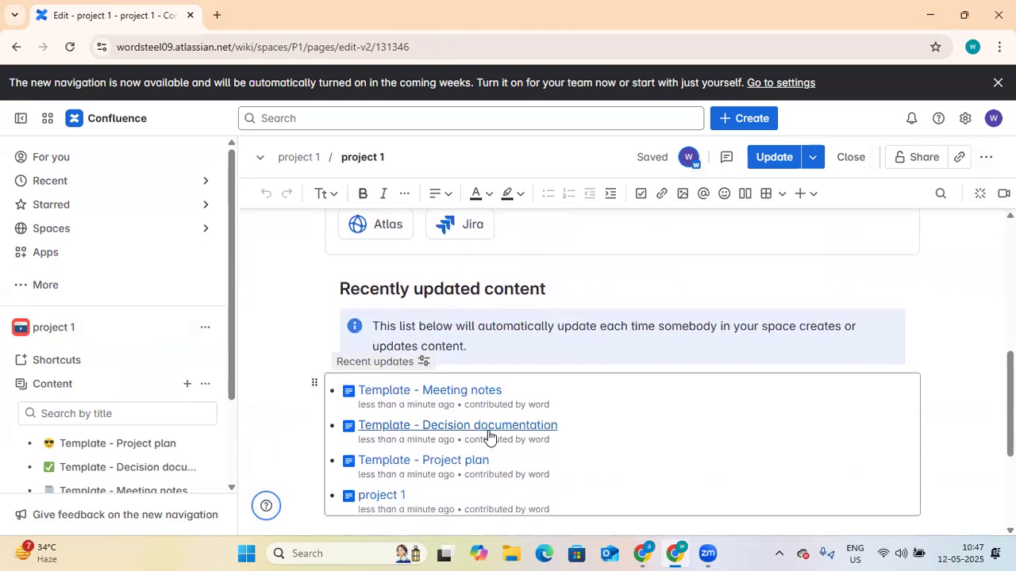
scroll(476, 434, "down", 2)
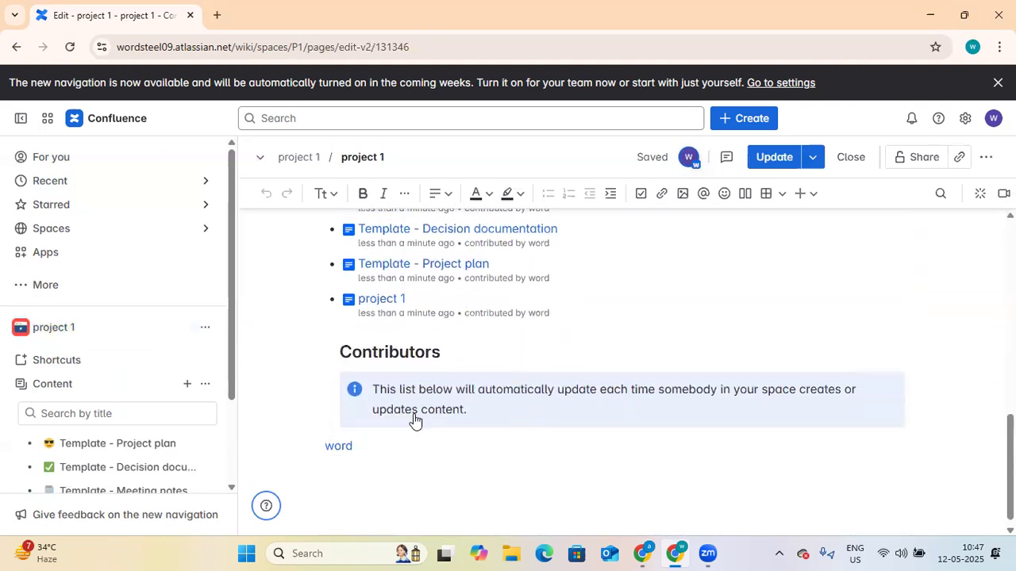
scroll(412, 421, "up", 4)
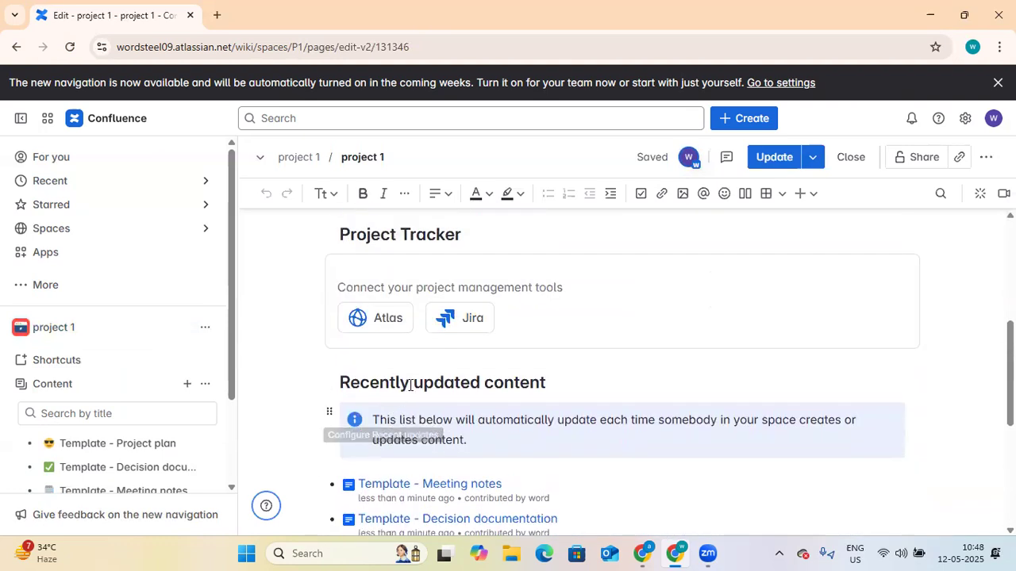
scroll(429, 325, "up", 2)
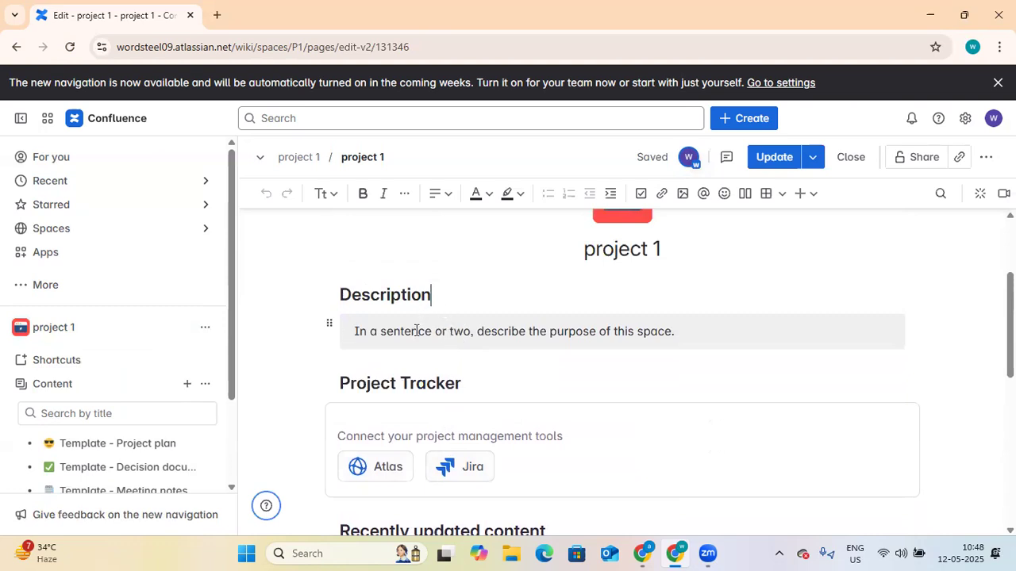
Step: Replace the Description placeholder sentence so it reads 'In my first documentation'
left_click(418, 331)
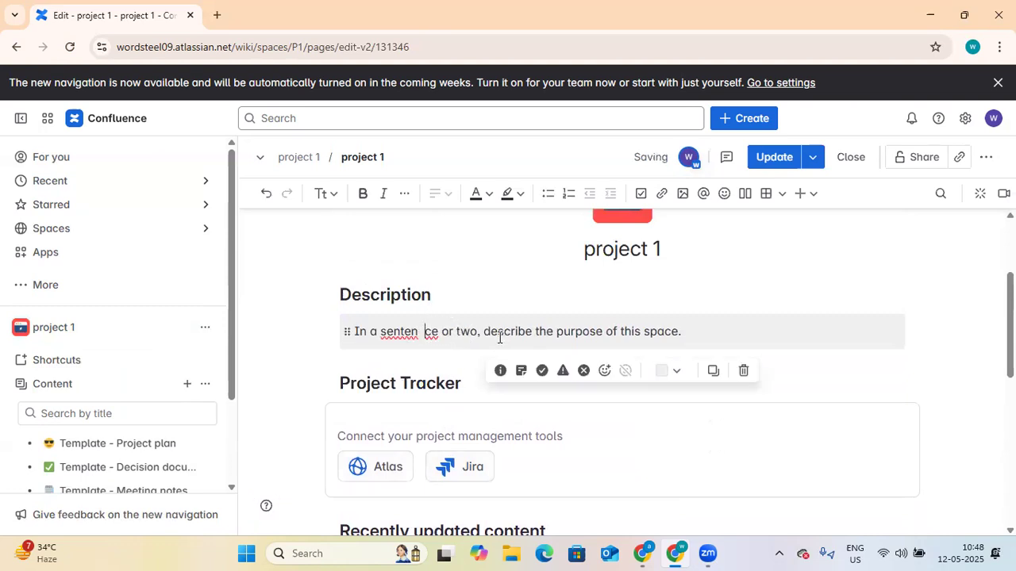
key("BackSpace")
key("BackSpace")
key("BackSpace")
key("BackSpace")
left_click_drag(680, 334, 373, 337)
key("BackSpace")
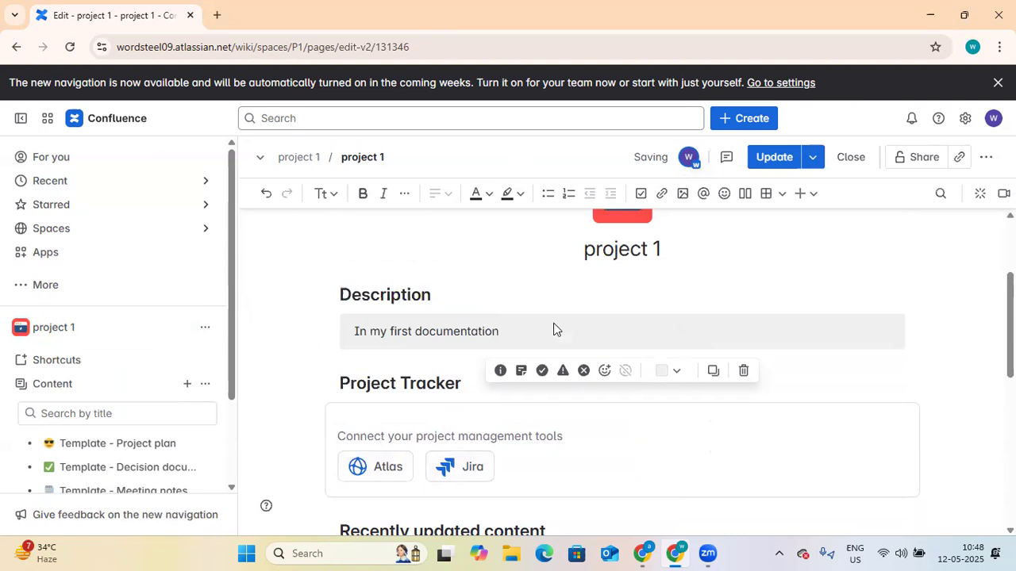
mouse_move(842, 247)
scroll(841, 262, "up", 2)
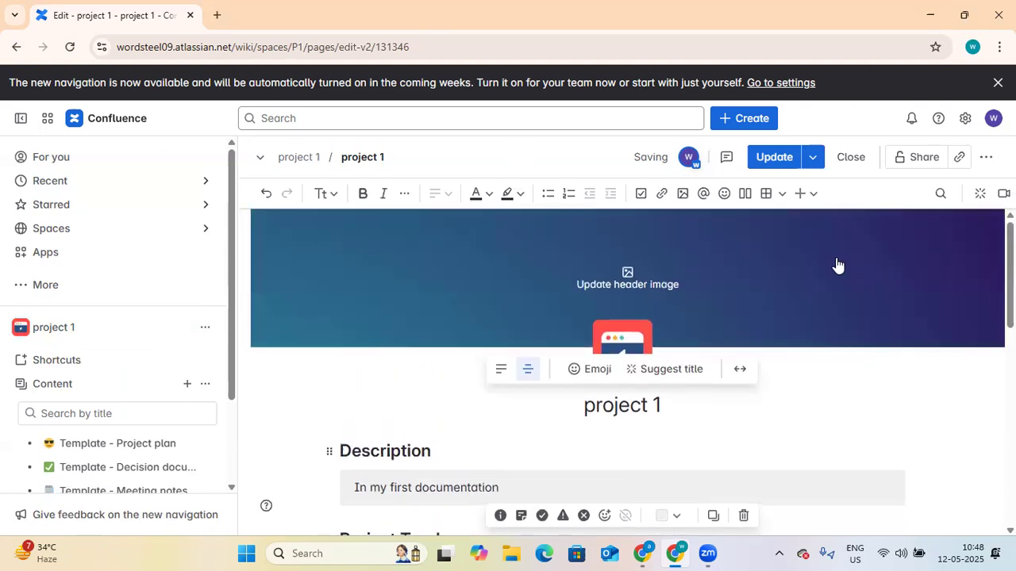
Step: Publish the overview with Update and check who is viewing the page
left_click(778, 157)
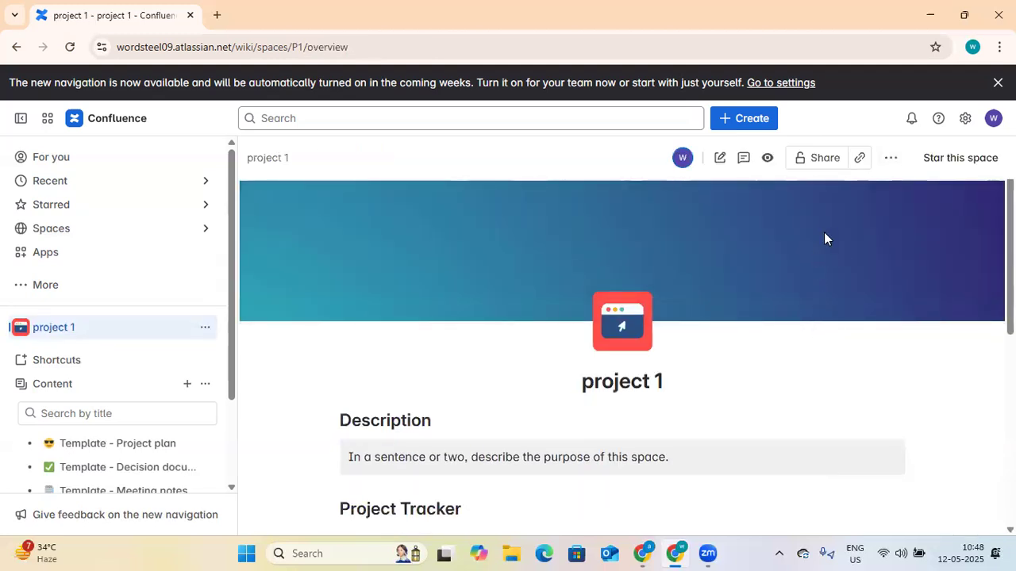
left_click(684, 158)
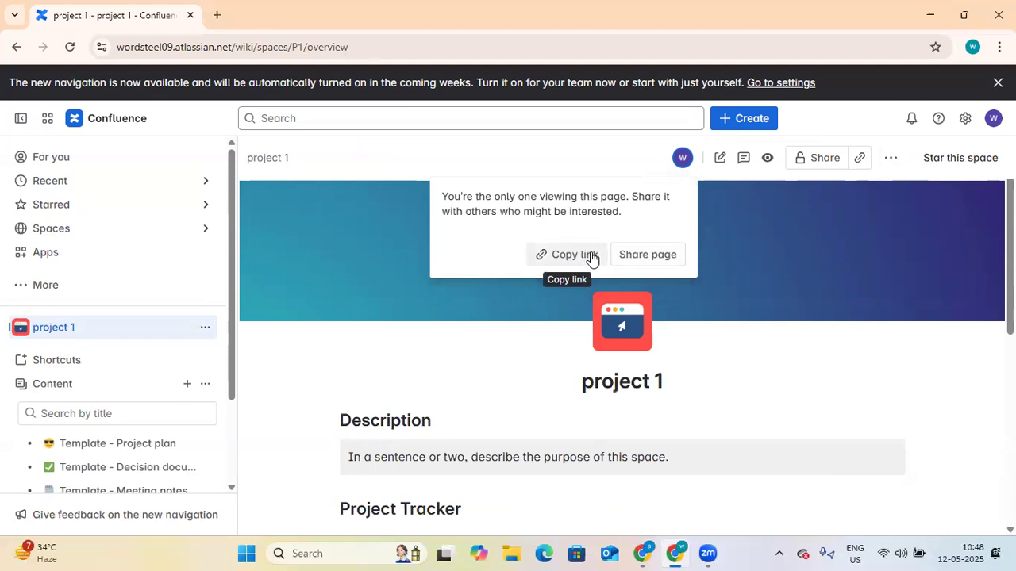
Step: Open the overview's Share settings, get past the access tips, and keep general access Open with Can edit
left_click(758, 240)
left_click(821, 162)
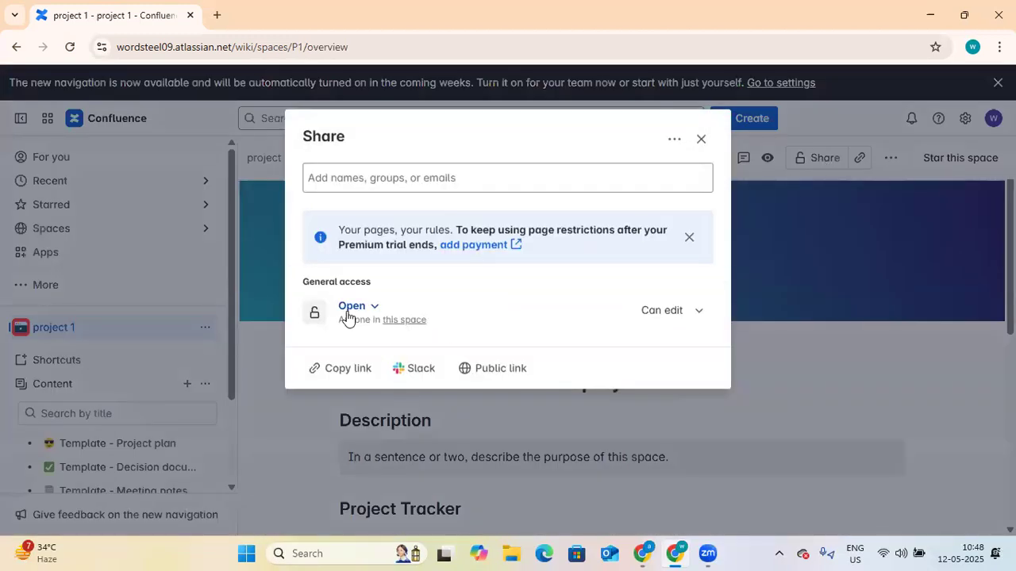
left_click(378, 309)
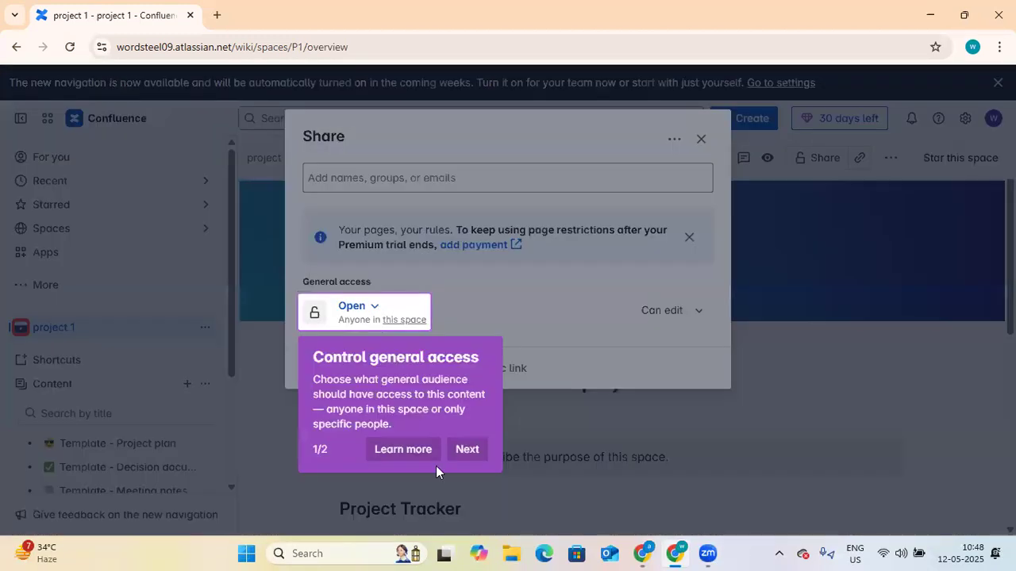
left_click(475, 451)
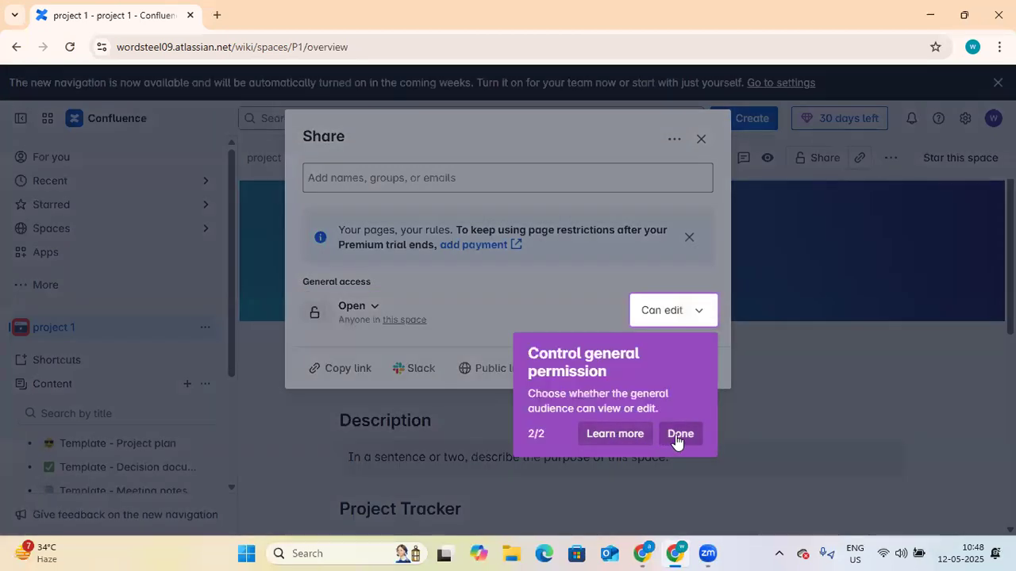
left_click(680, 434)
left_click(374, 310)
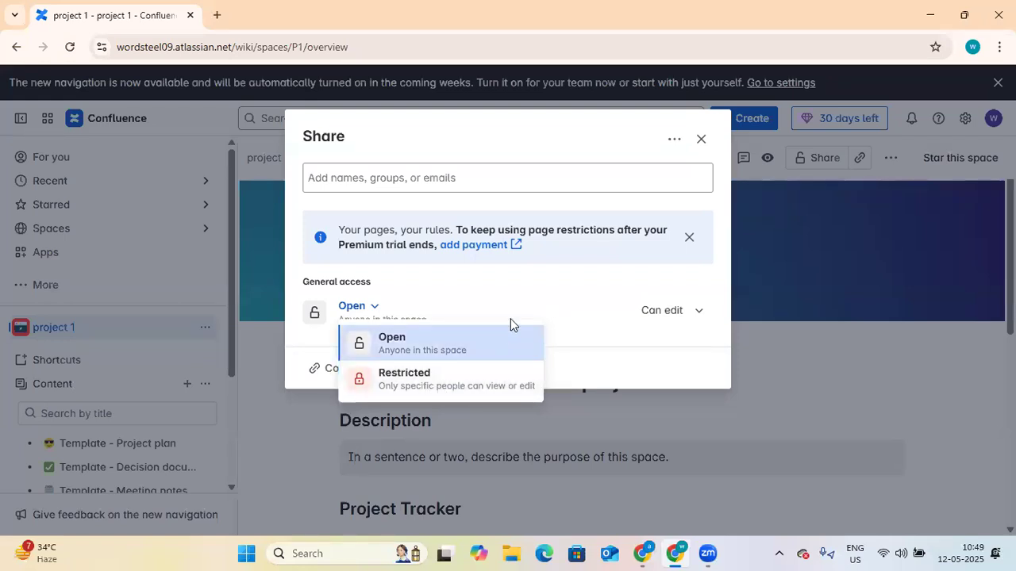
left_click(534, 310)
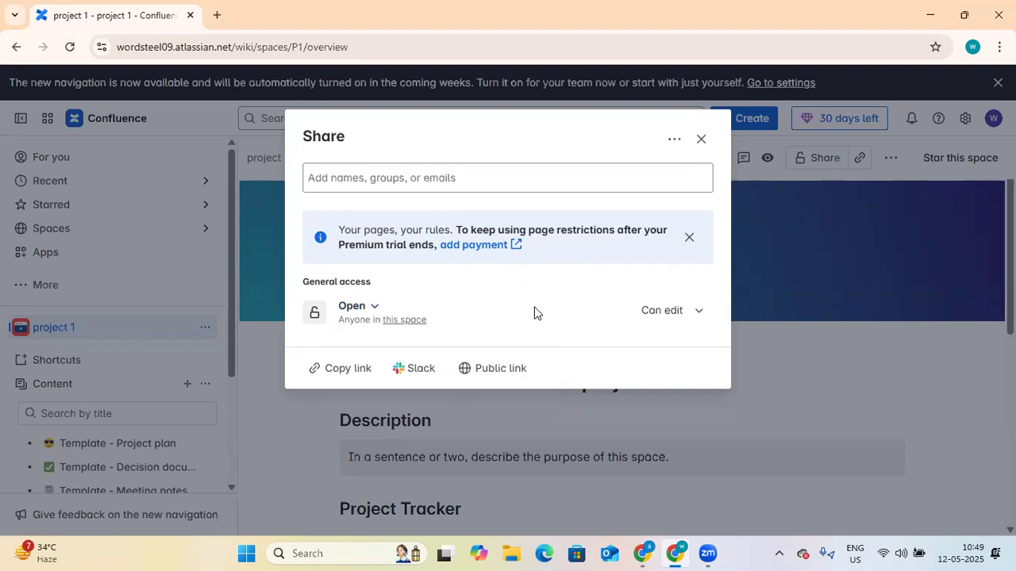
Step: Close sharing, toggle the space star several times ending unstarred, and copy the page link
left_click(703, 138)
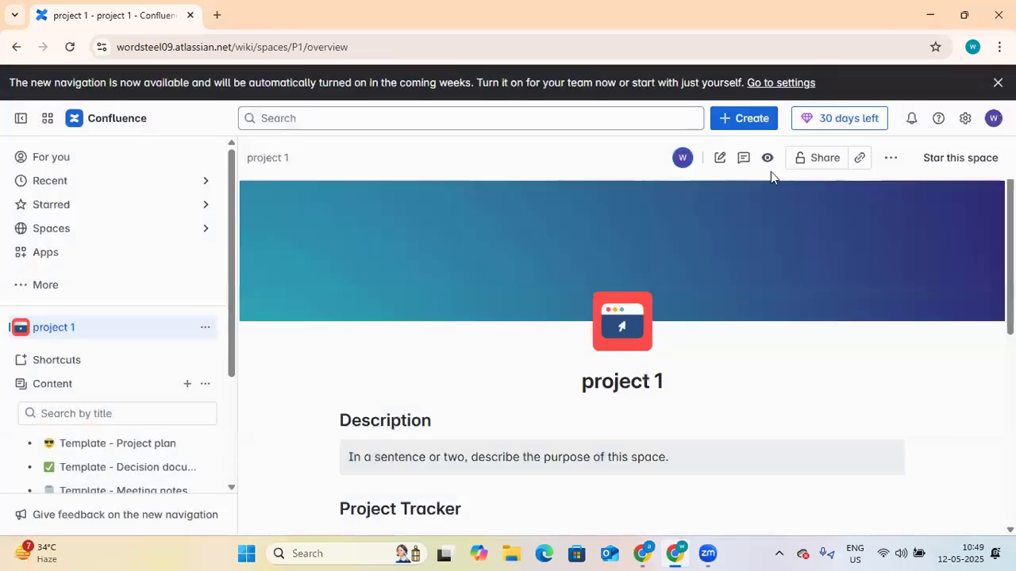
left_click(967, 163)
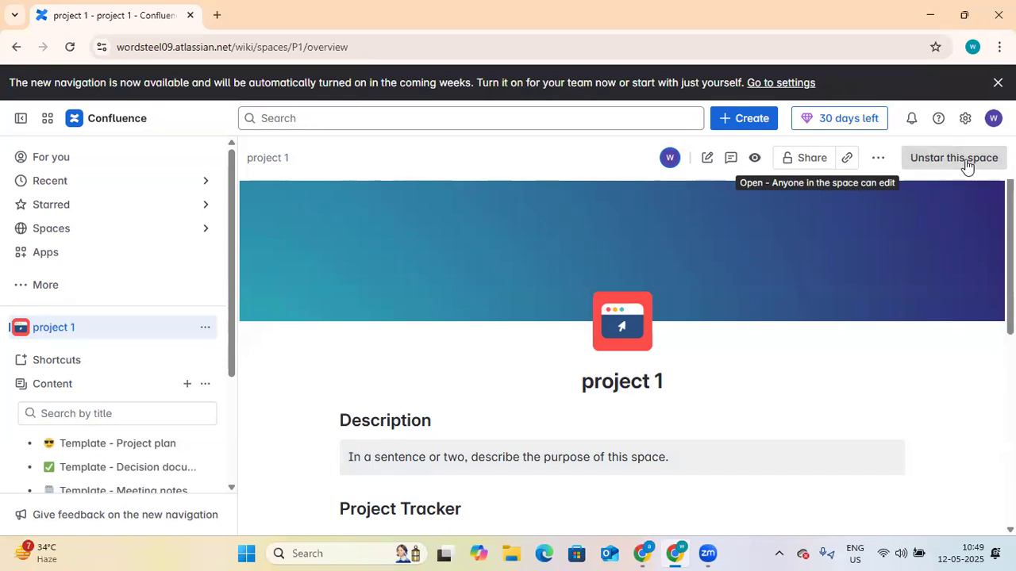
left_click(953, 165)
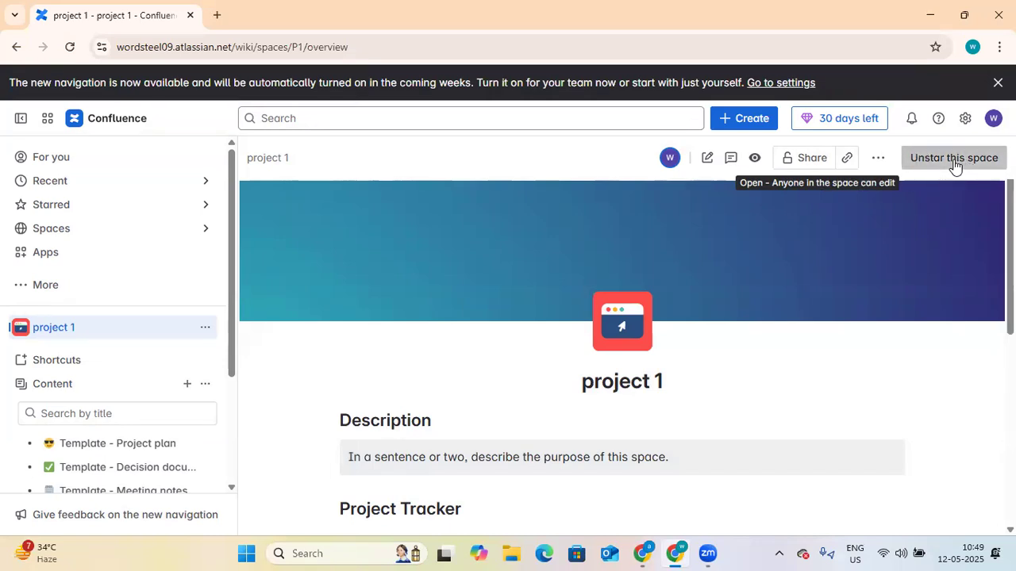
left_click(954, 166)
left_click(955, 166)
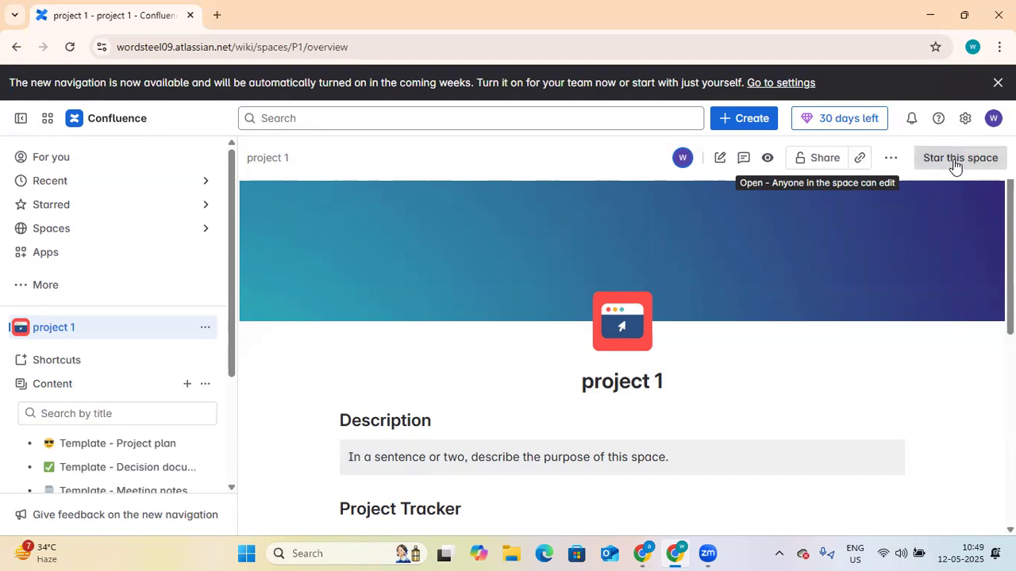
left_click(938, 167)
left_click(938, 167)
left_click(860, 161)
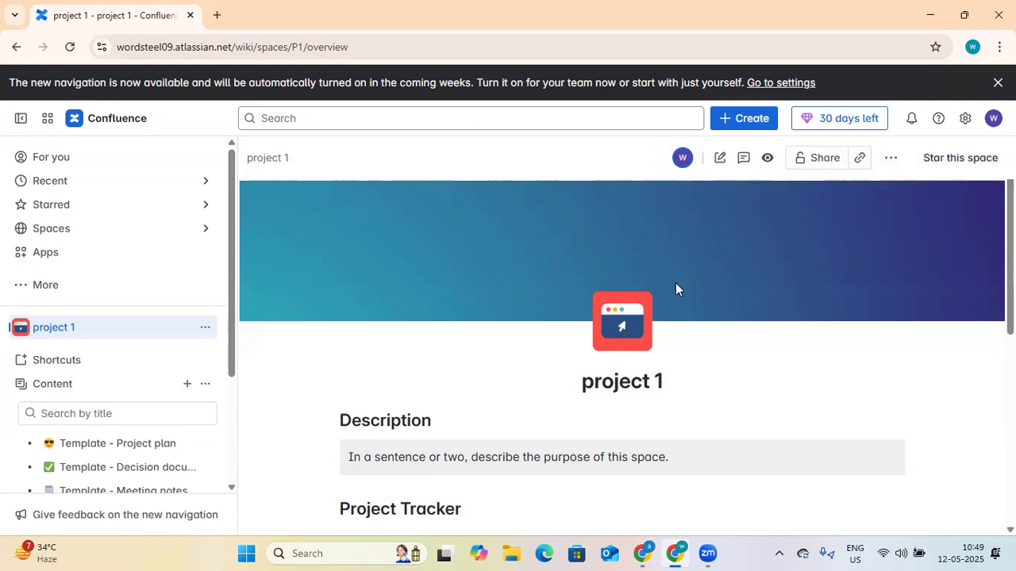
Step: Expand and collapse the Shortcuts list, then start and cancel adding a shortcut
left_click(23, 361)
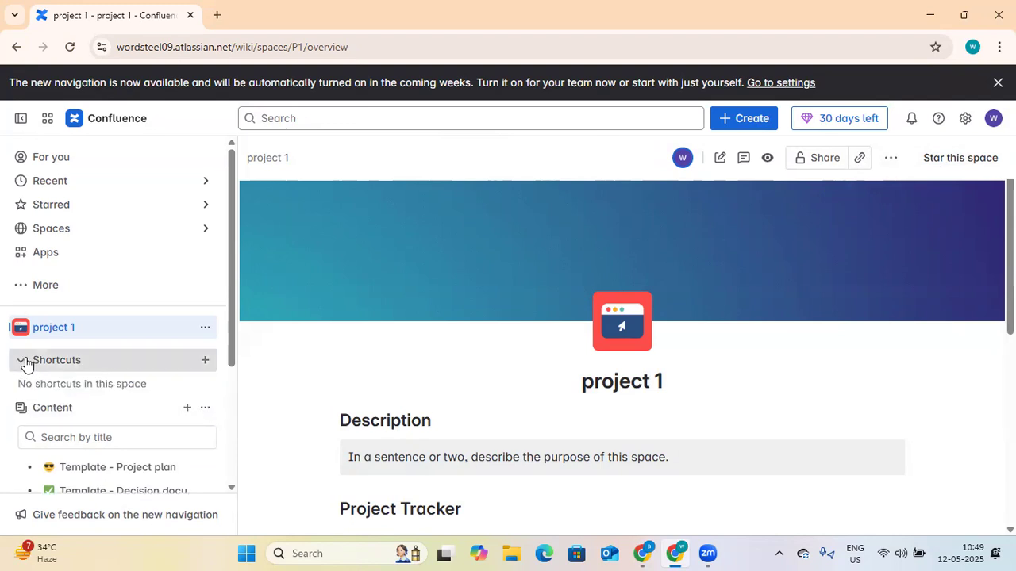
left_click(23, 361)
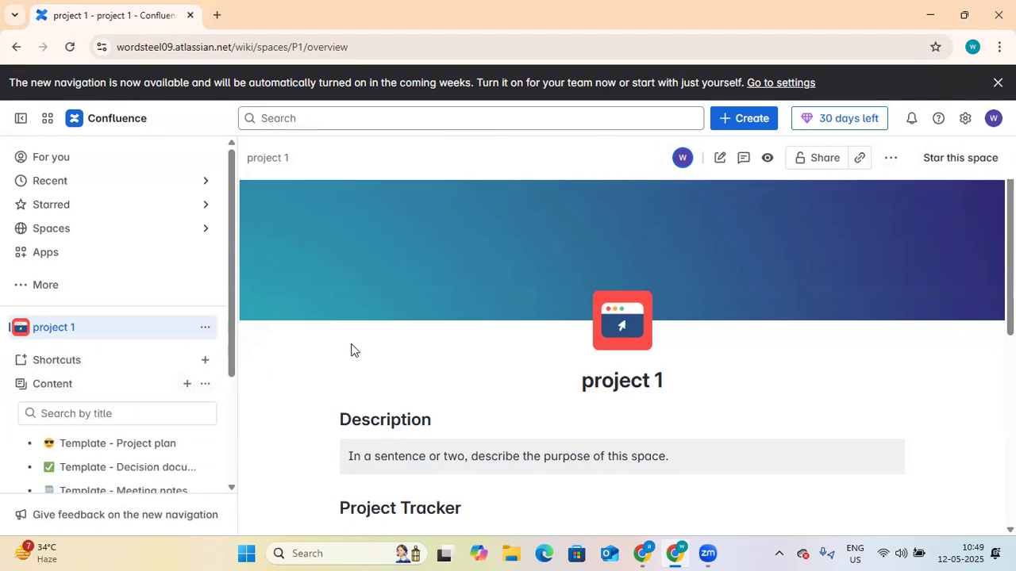
scroll(352, 349, "down", 1)
left_click(205, 362)
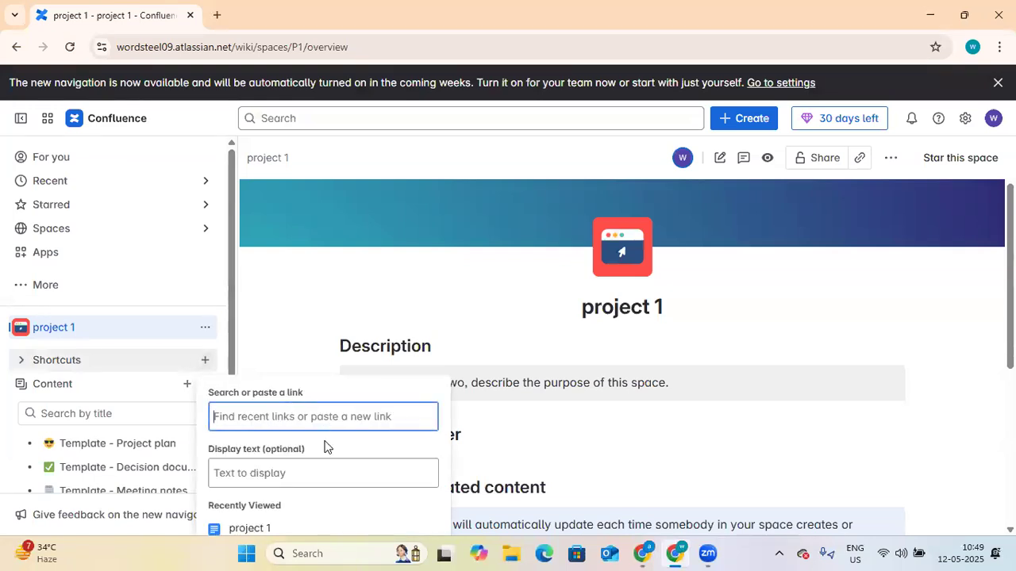
left_click(262, 335)
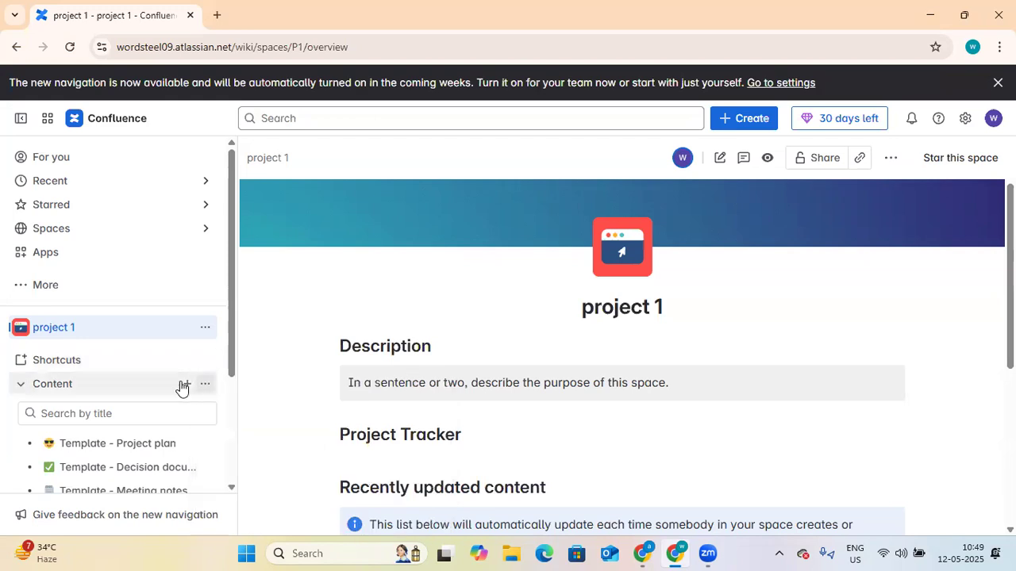
scroll(339, 340, "down", 2)
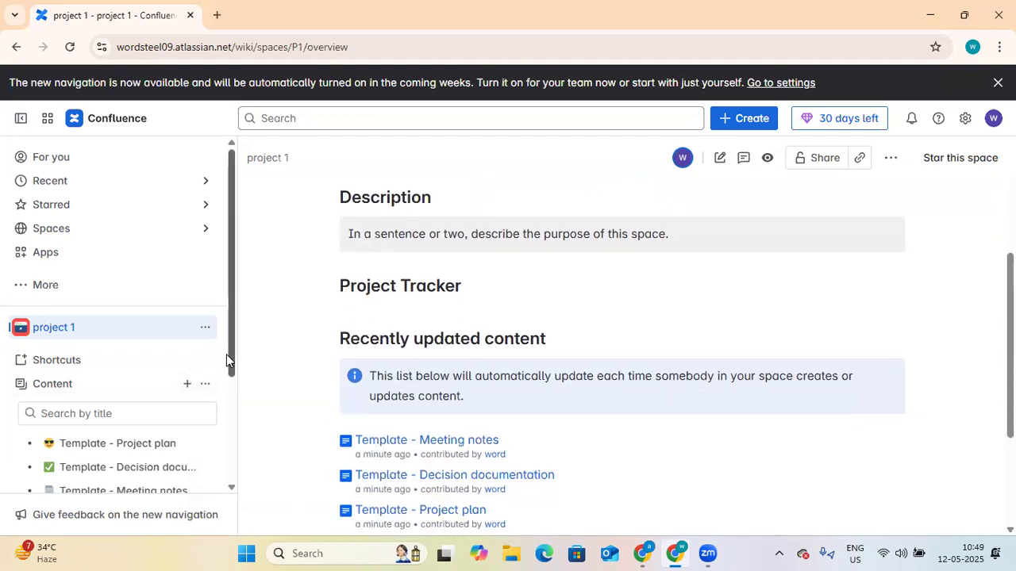
left_click_drag(230, 355, 234, 460)
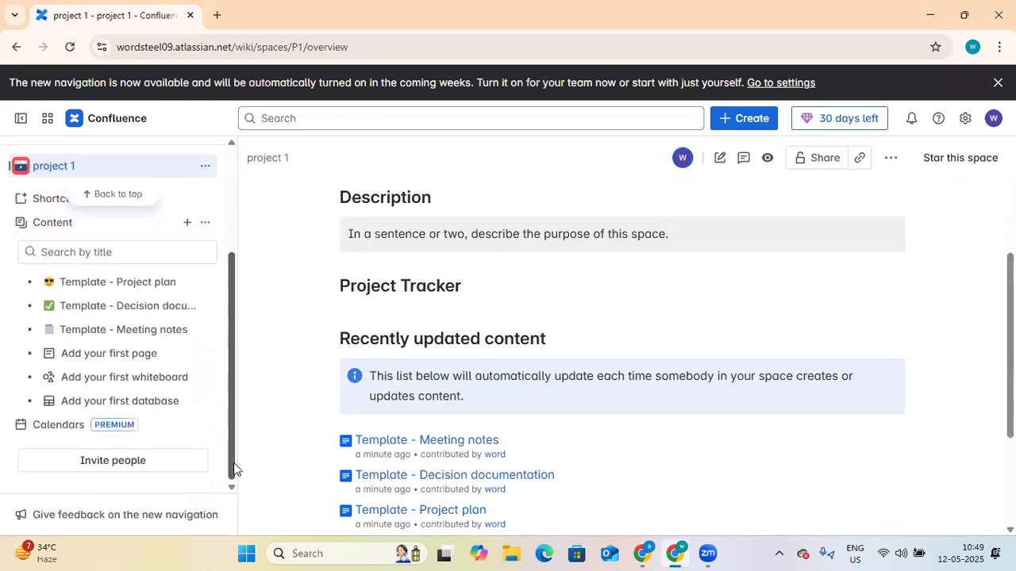
scroll(235, 415, "up", 1)
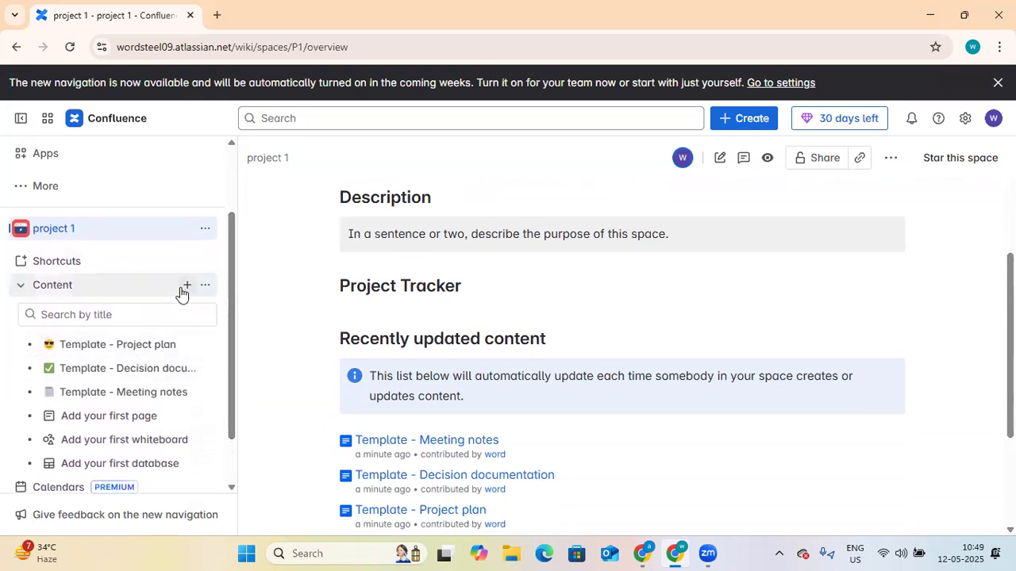
Step: Create a new page in project 1 titled 'sprint 1' and bring up its publish settings
left_click(186, 286)
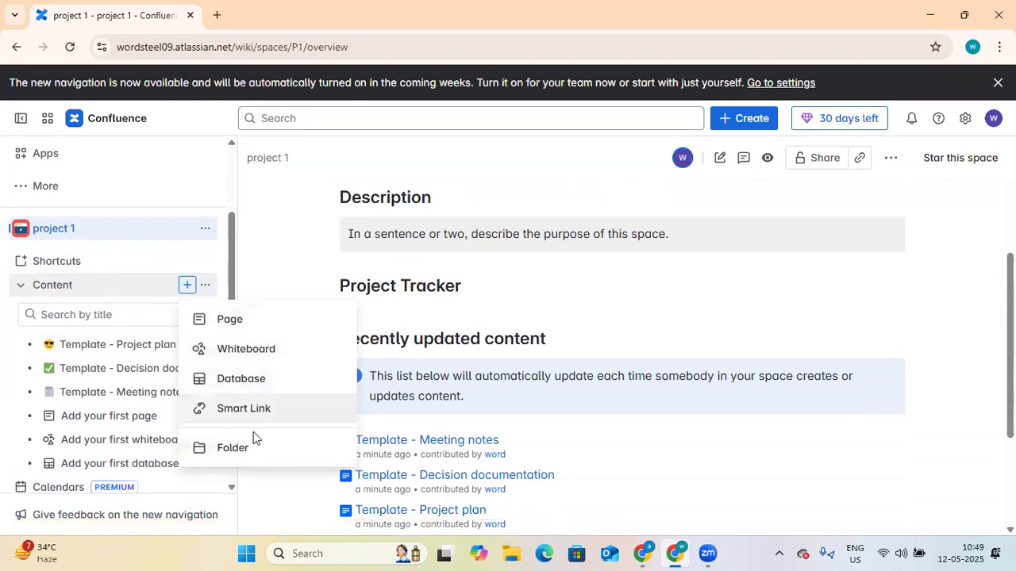
left_click(246, 324)
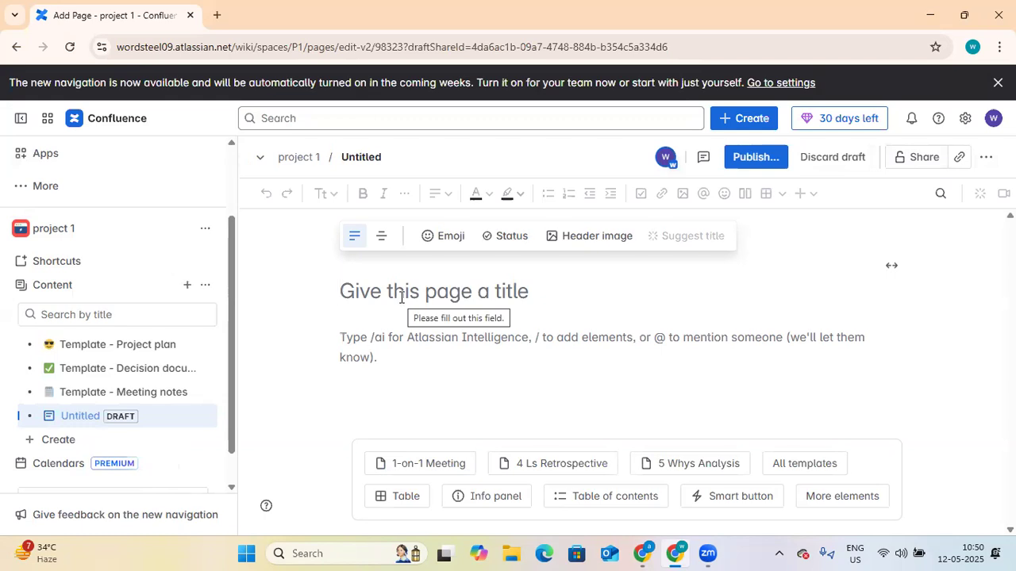
type("sprint 1")
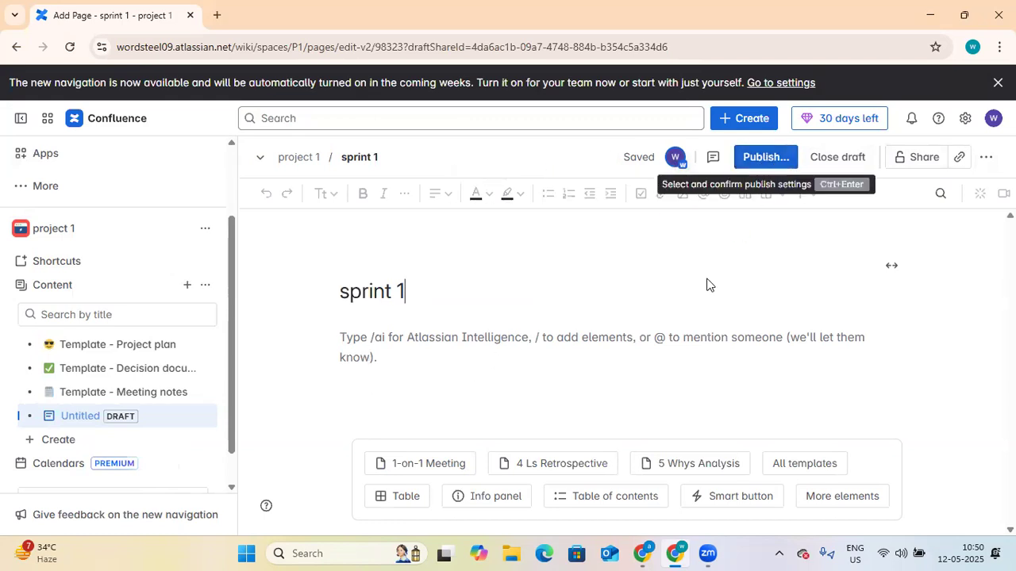
key("ctrl+Return")
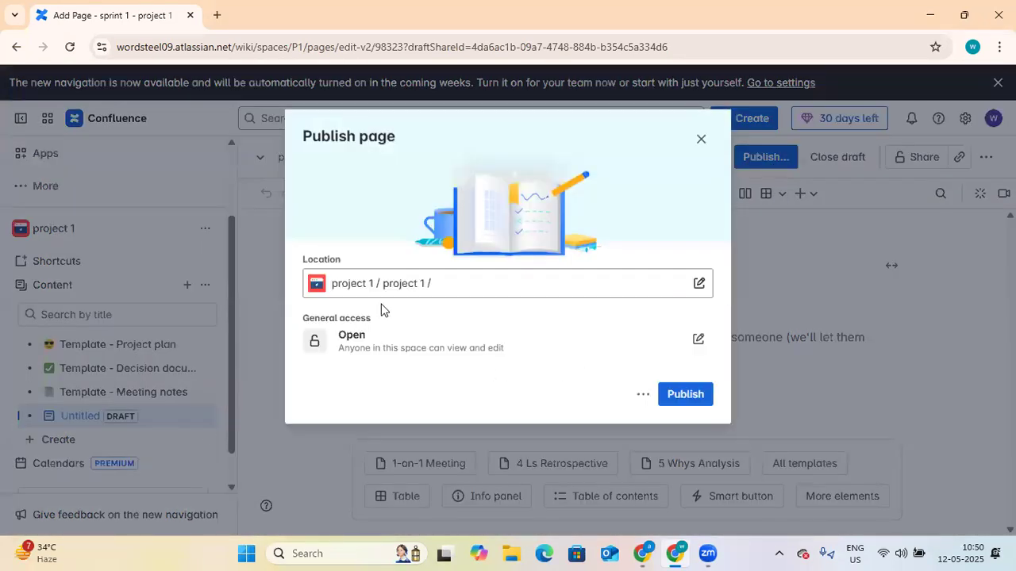
Step: Publish the sprint 1 page, dismiss the confirmation, and open the page
left_click(681, 395)
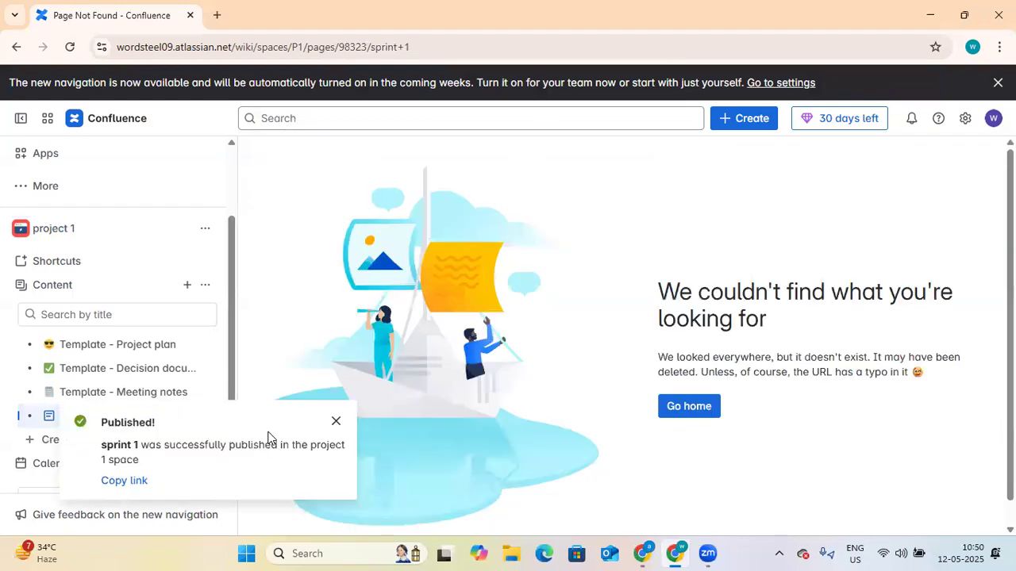
left_click(337, 422)
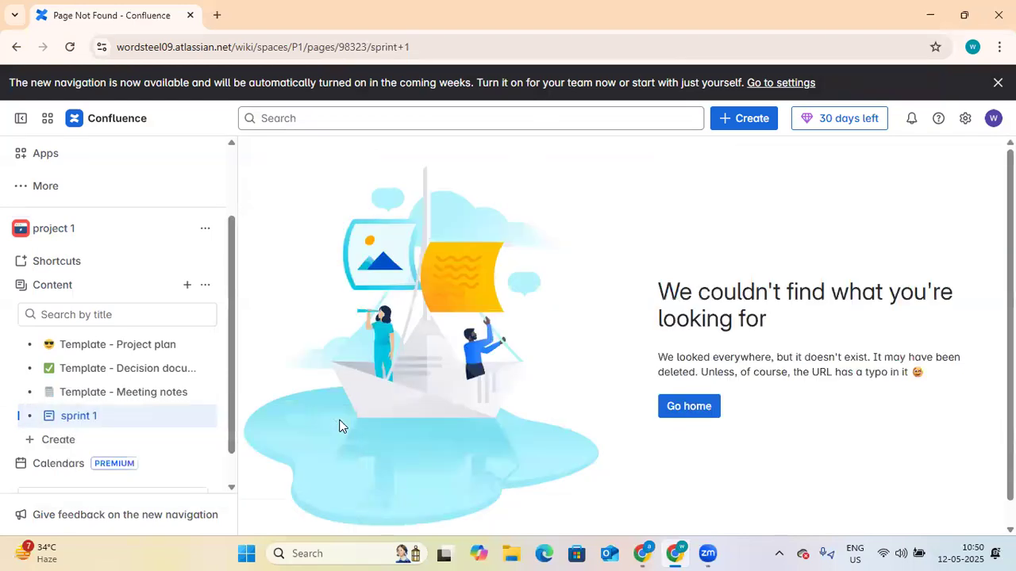
mouse_move(68, 421)
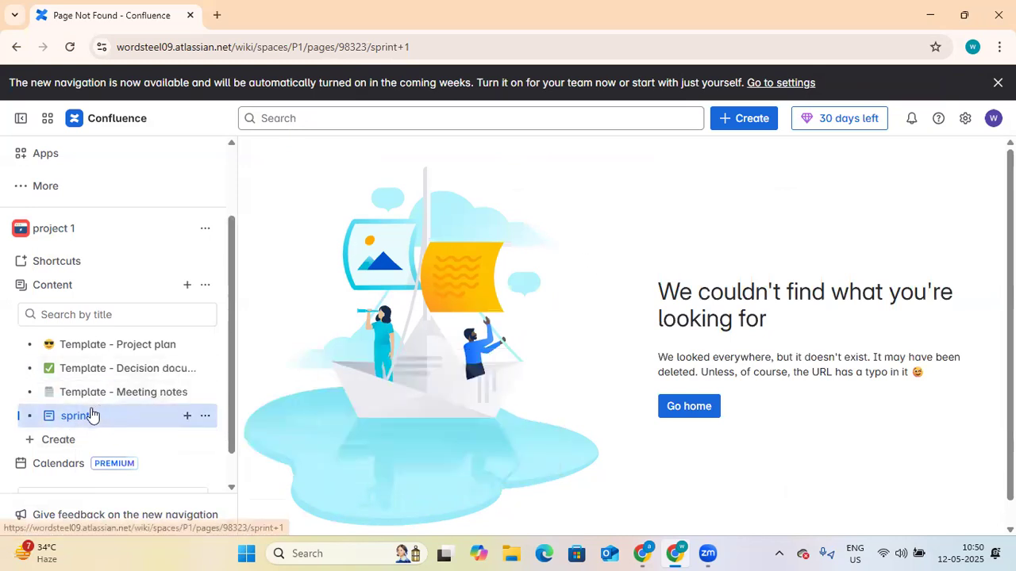
left_click(78, 421)
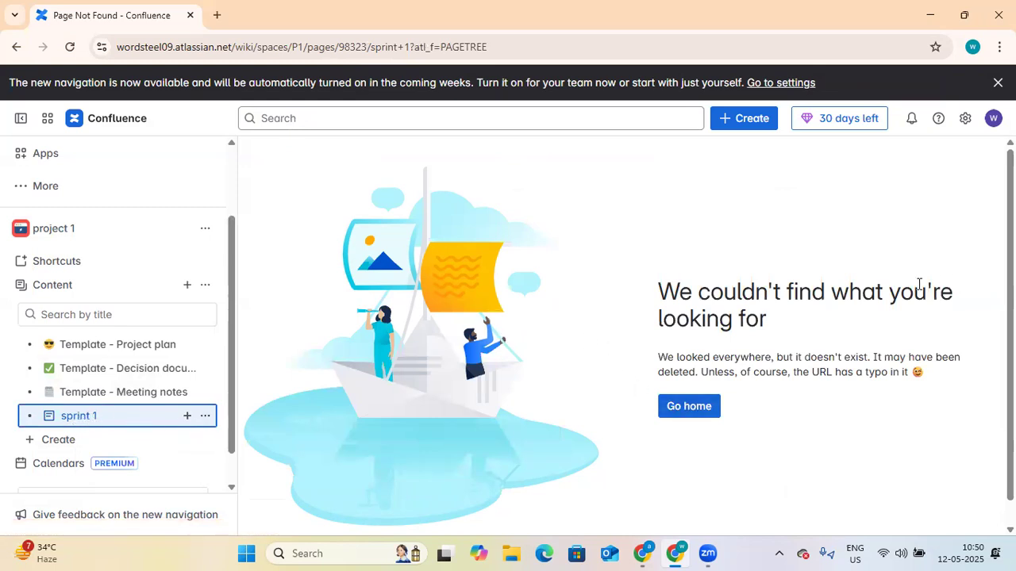
Step: Return home, reopen sprint 1 from its card, and edit it via the sidebar actions menu
left_click(696, 407)
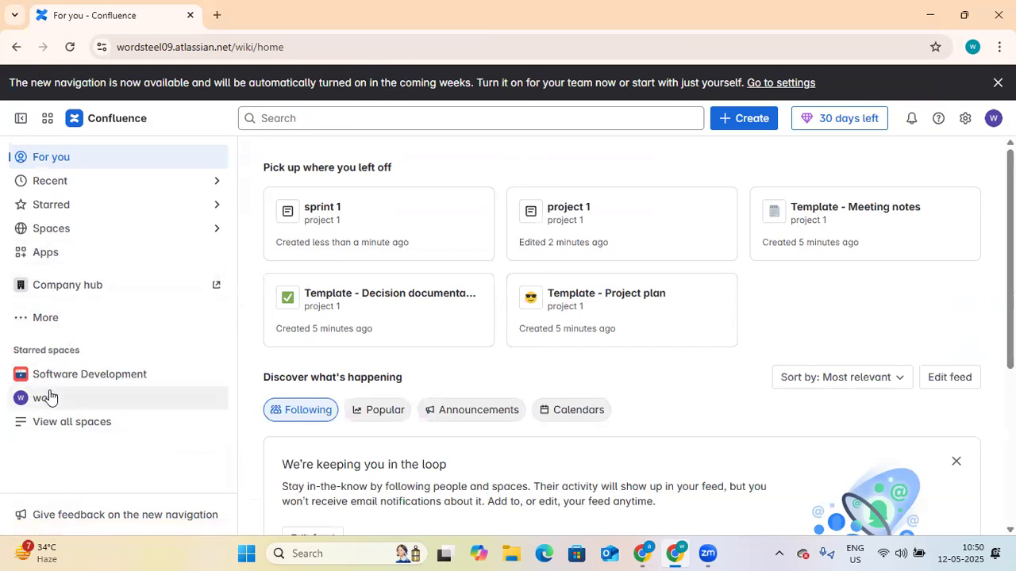
left_click(343, 227)
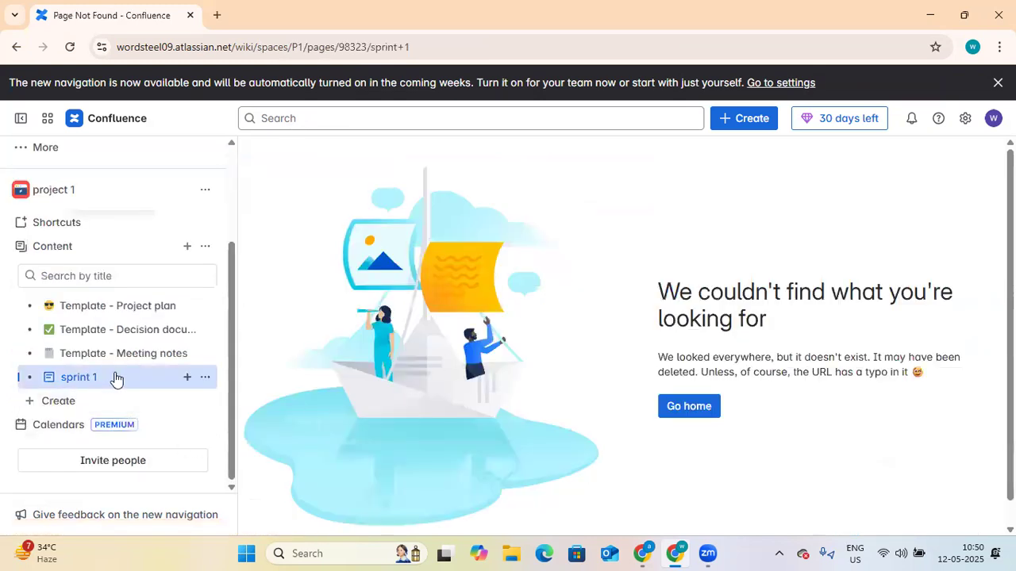
left_click(206, 378)
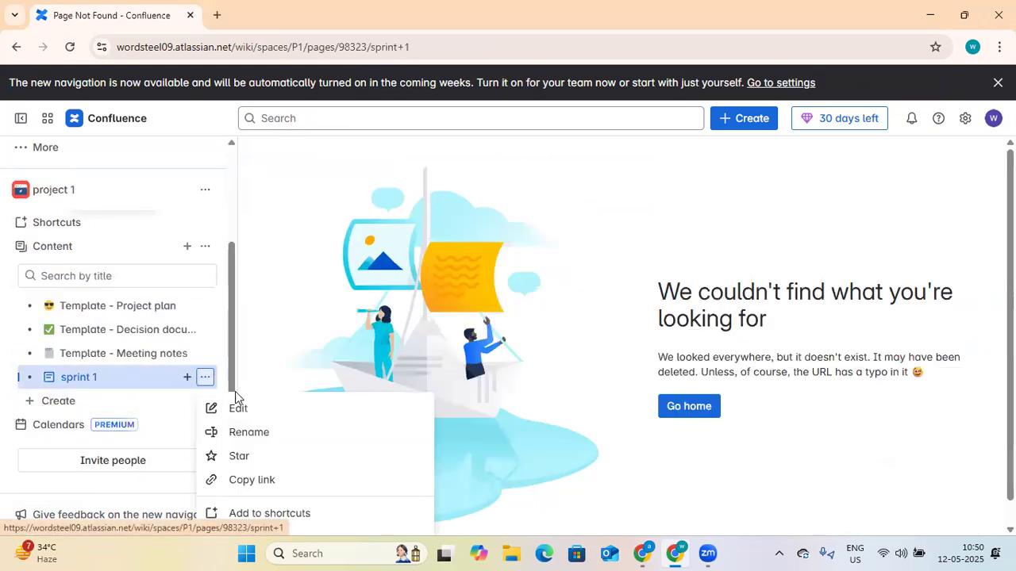
left_click(252, 409)
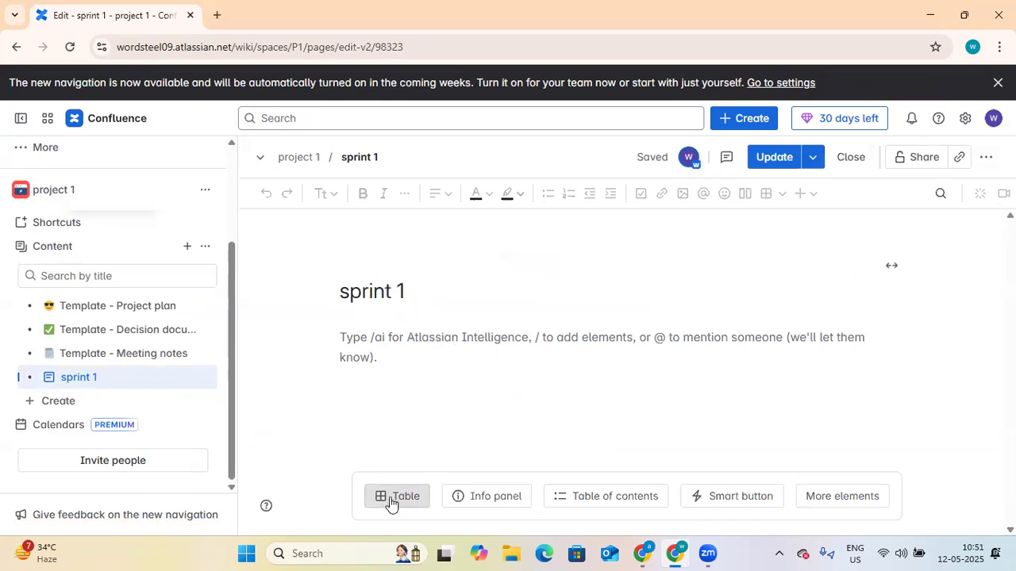
Step: Insert a three-by-three table with headers story, Assigne and story point
left_click(416, 334)
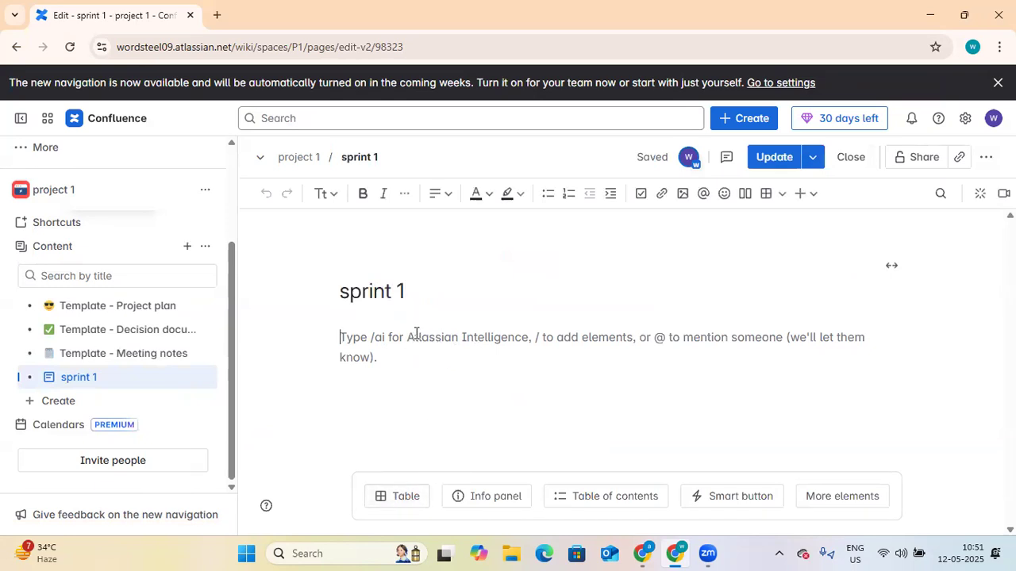
left_click(392, 494)
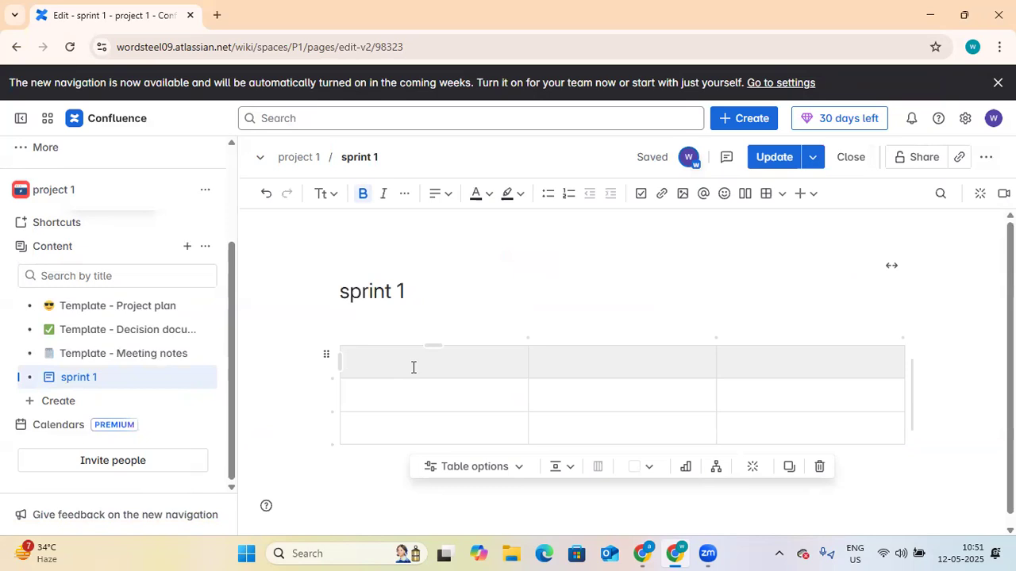
type("ssigne")
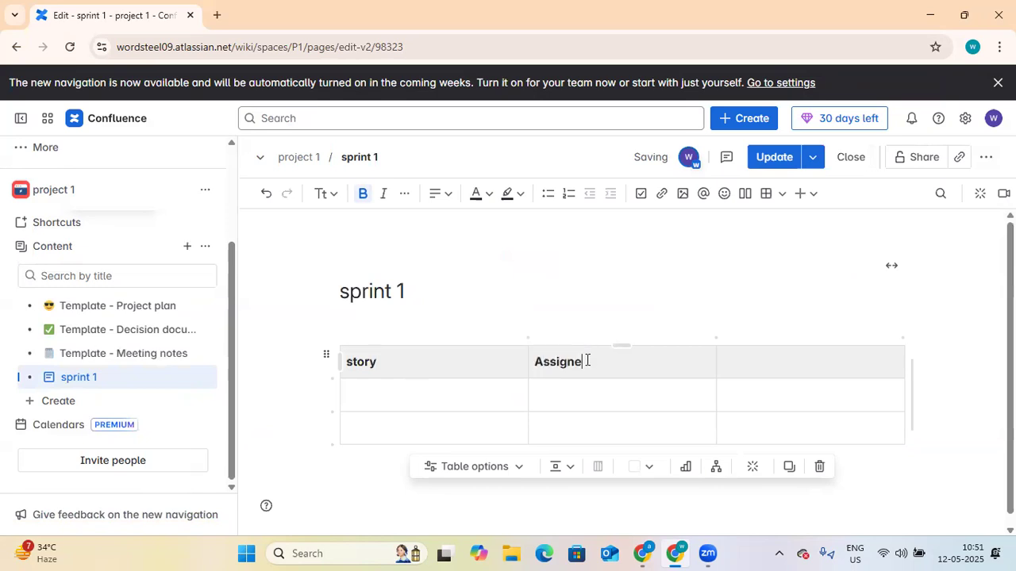
left_click(755, 376)
type("story point")
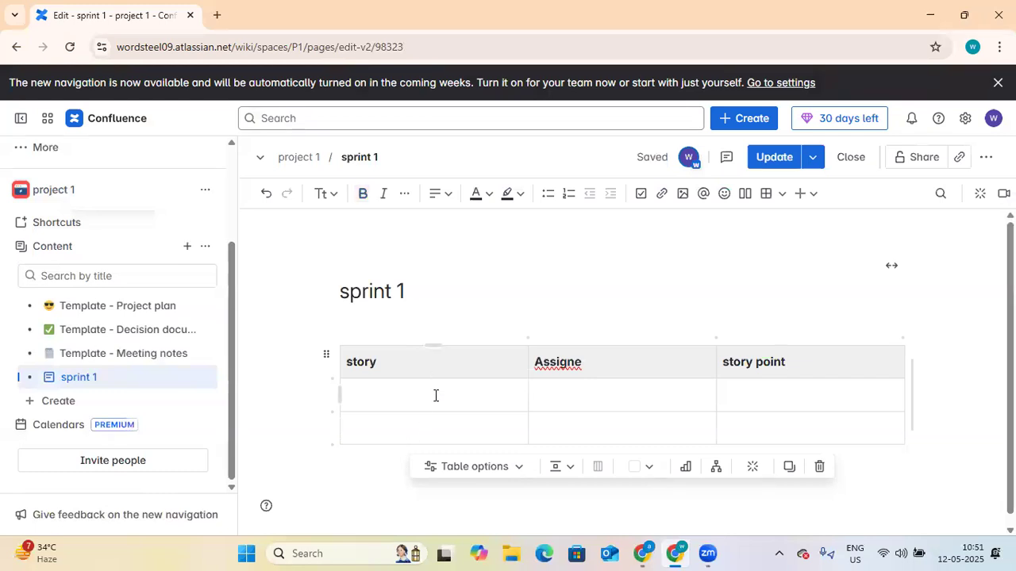
type("story")
type("1")
Step: Fill the two story rows with their assignees and story points 5 and 10
left_click(577, 395)
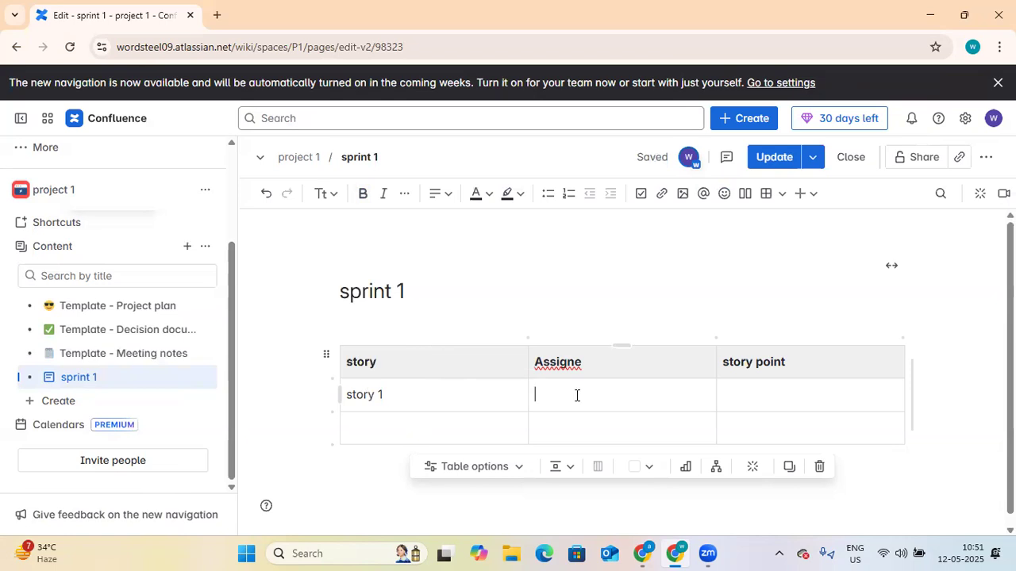
type("anuj")
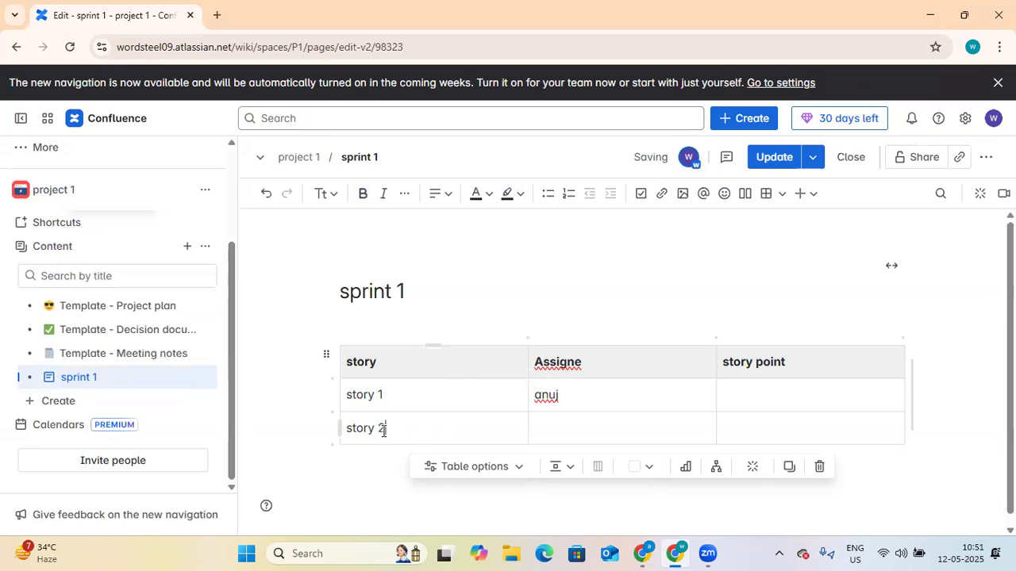
left_click(537, 432)
type("abhay")
left_click(772, 399)
type("5")
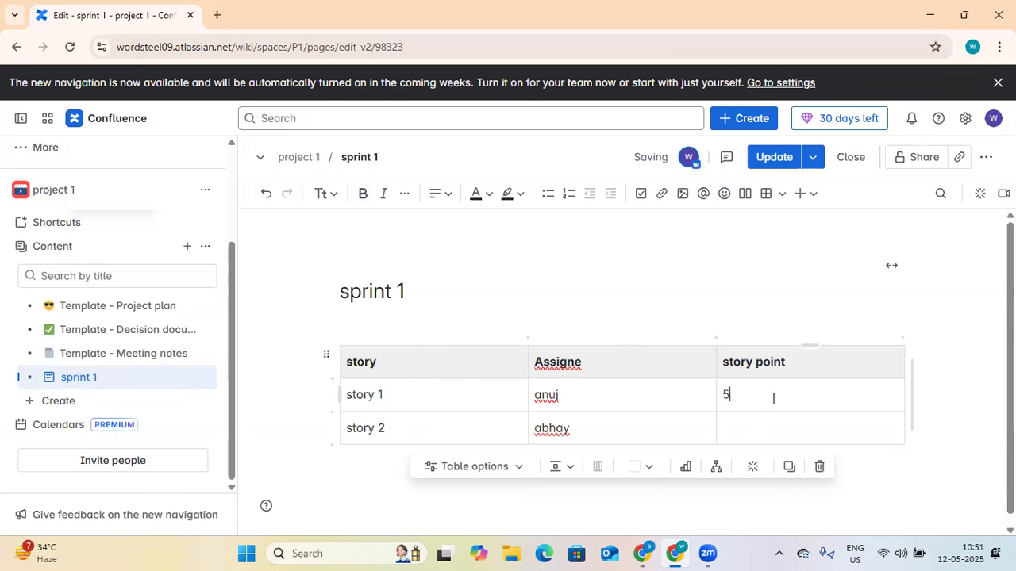
type("10")
Step: Add an Untitled chart built from the table below it
left_click(685, 475)
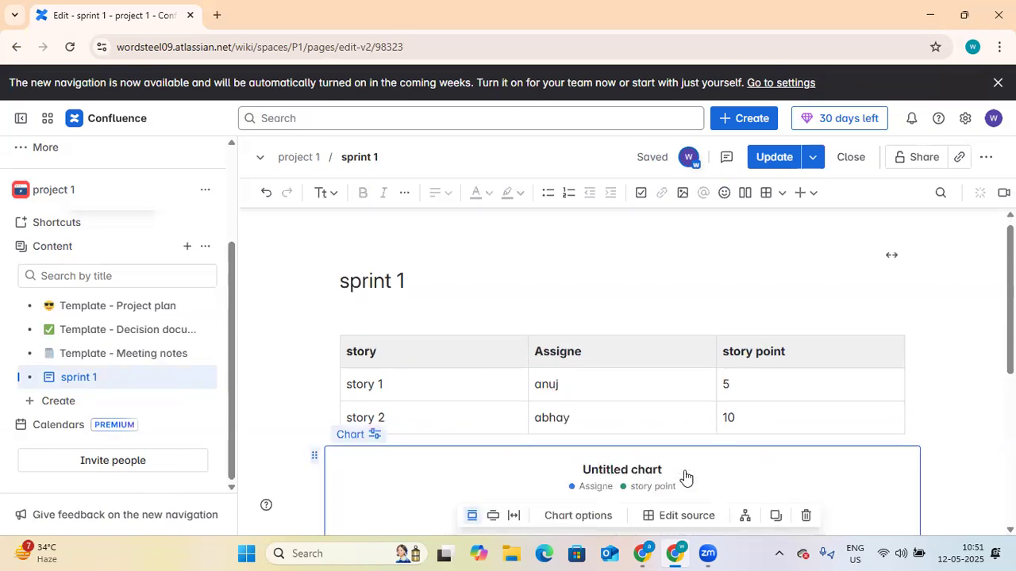
scroll(707, 462, "down", 1)
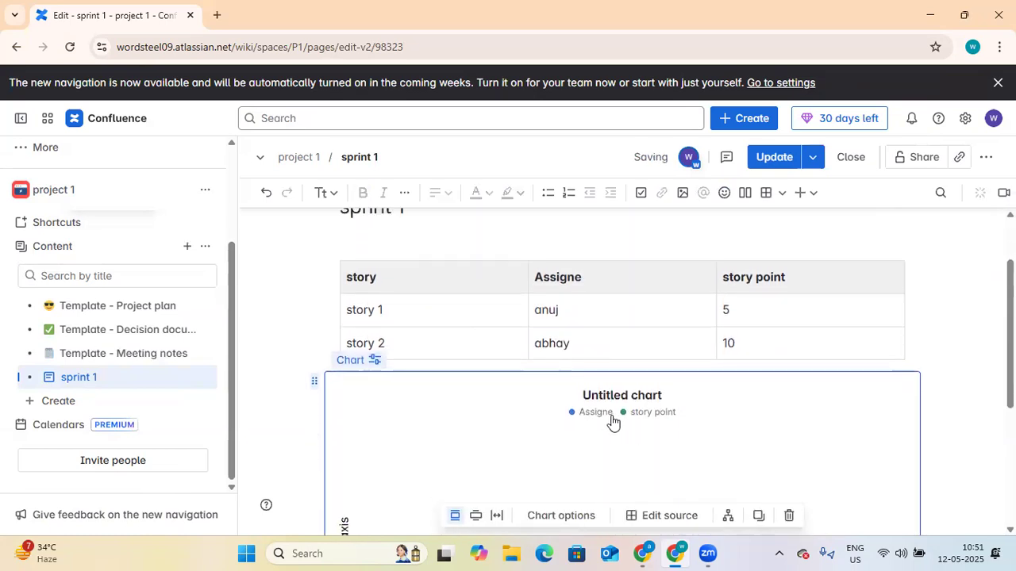
scroll(567, 447, "down", 3)
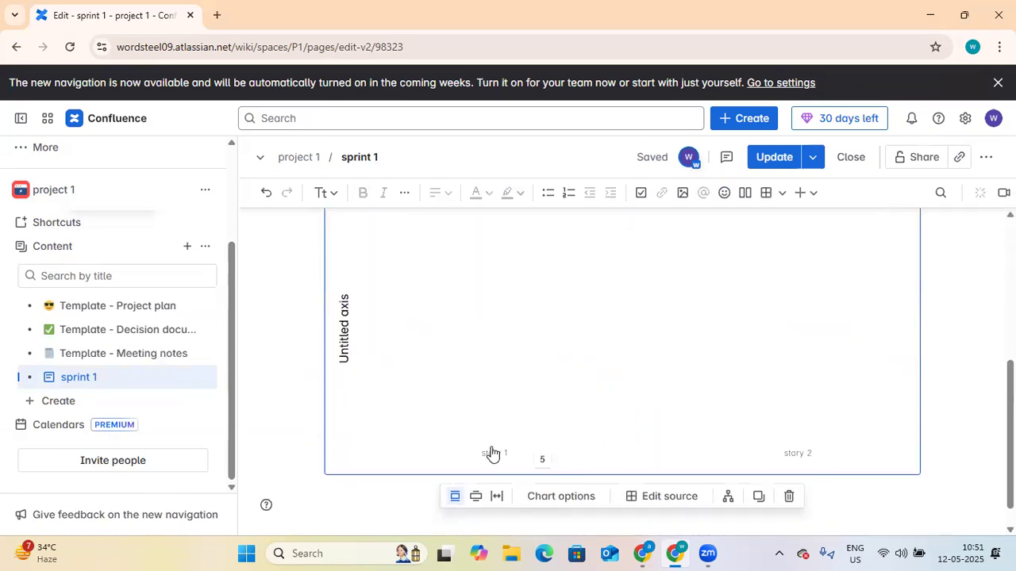
Step: Add a smiley emoji to the sprint 1 page title
scroll(572, 441, "up", 2)
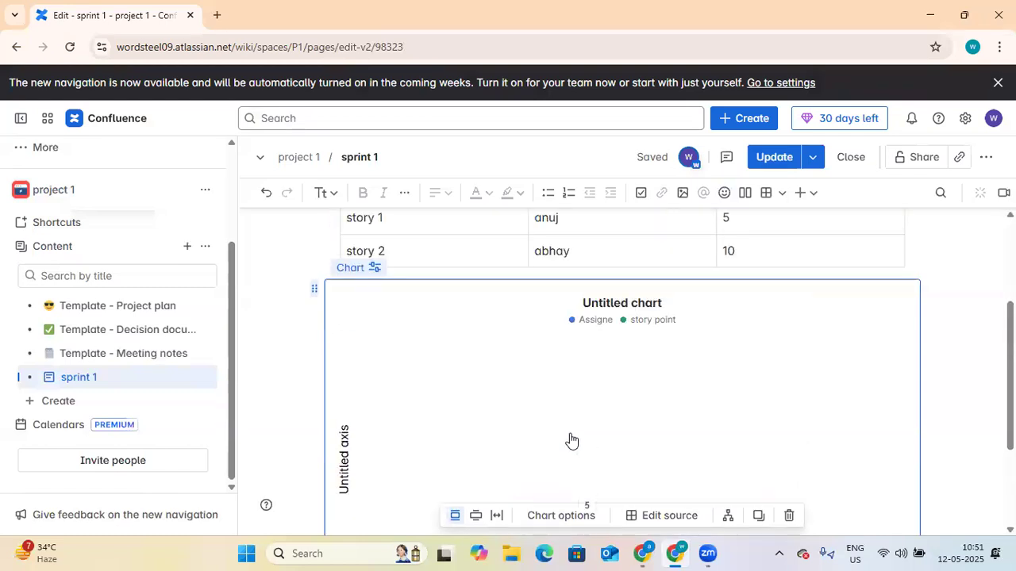
scroll(786, 329, "up", 2)
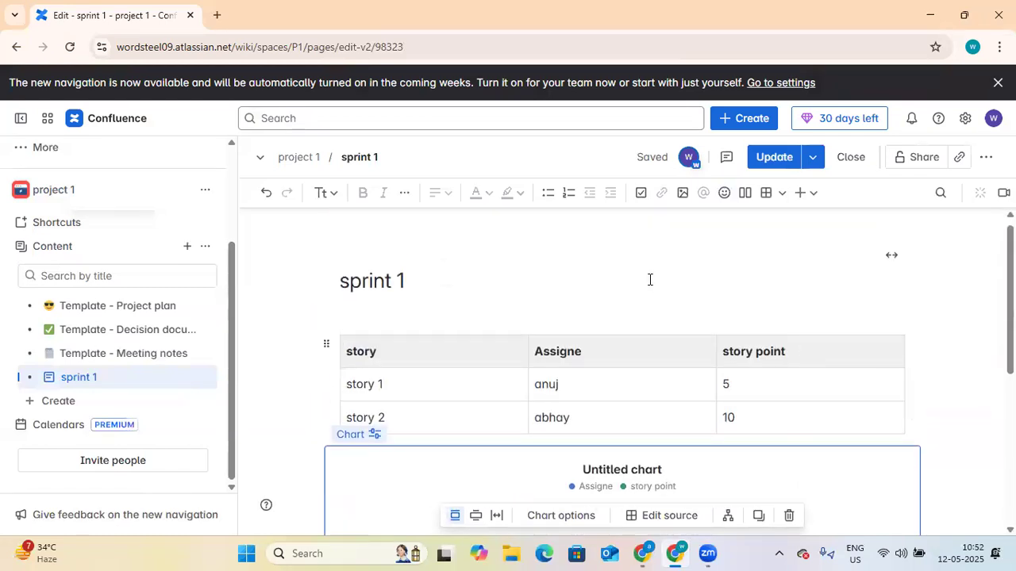
mouse_move(662, 275)
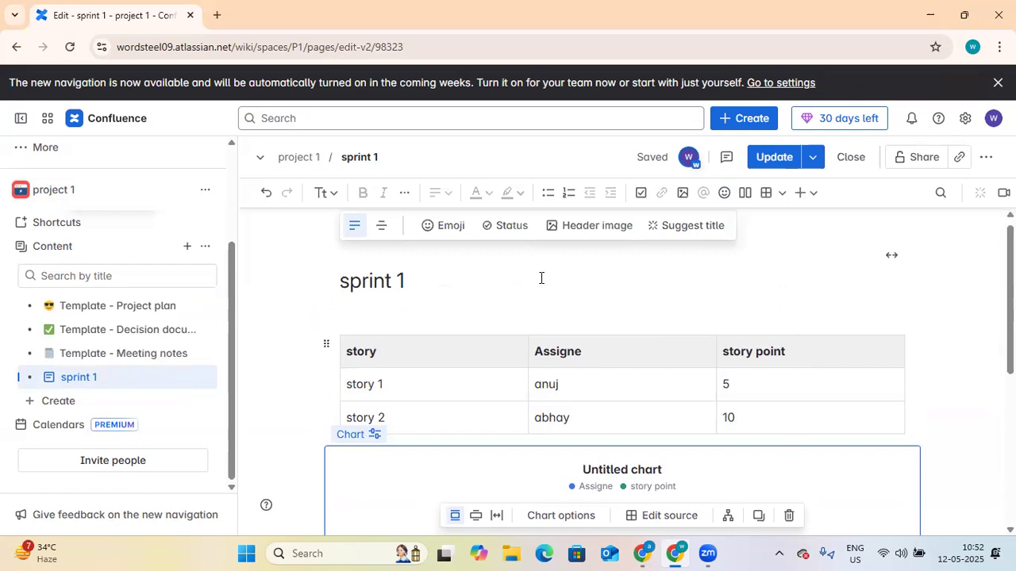
left_click(451, 226)
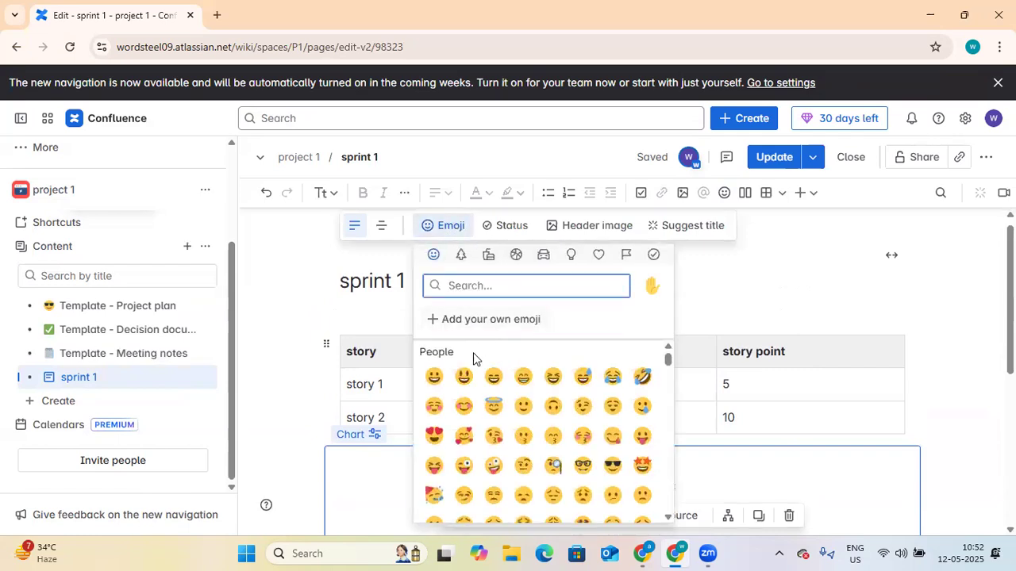
left_click(463, 376)
Step: Set the sprint 1 page status to In progress
scroll(498, 388, "down", 5)
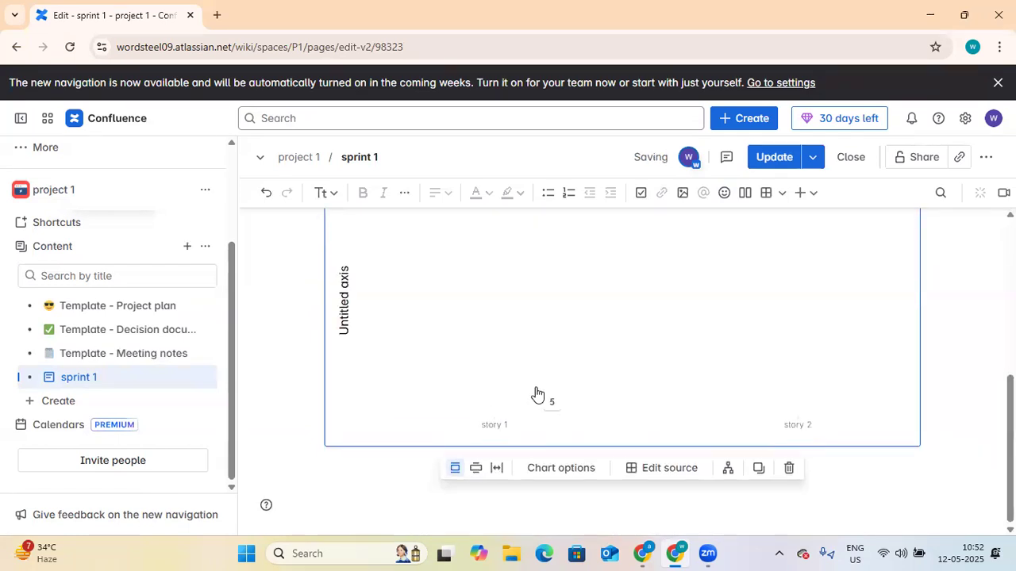
scroll(548, 357, "up", 5)
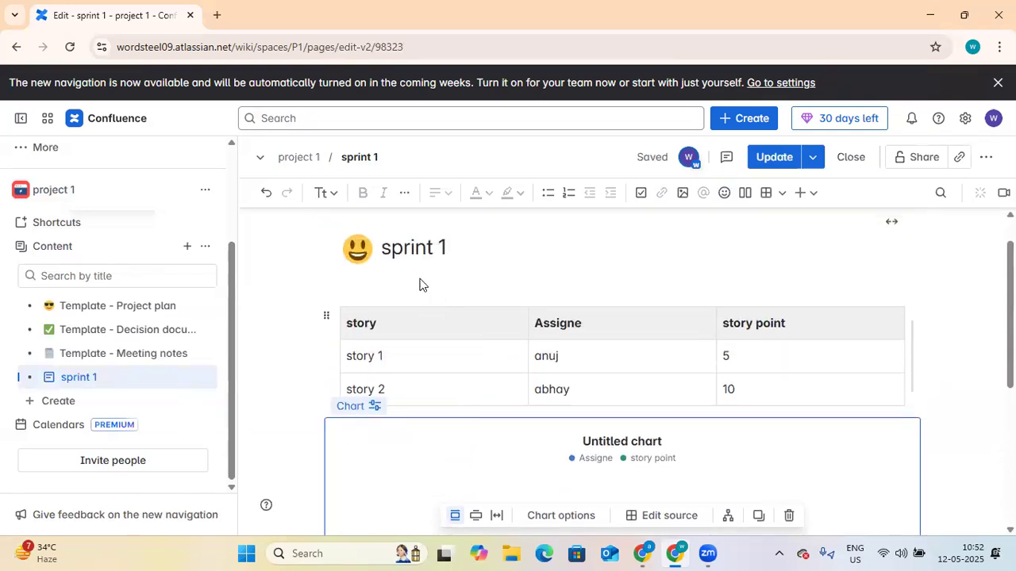
scroll(421, 284, "up", 1)
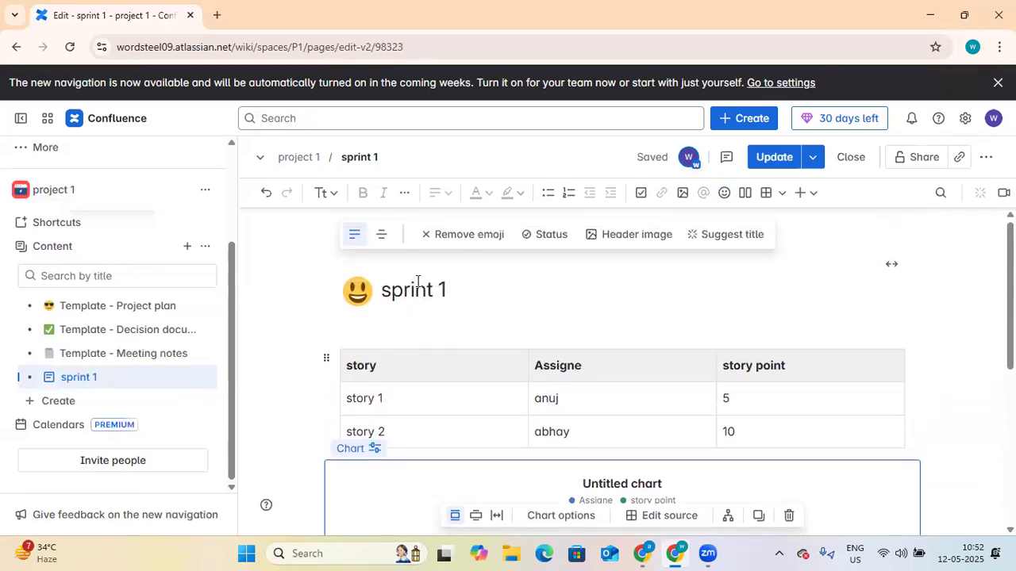
left_click(550, 238)
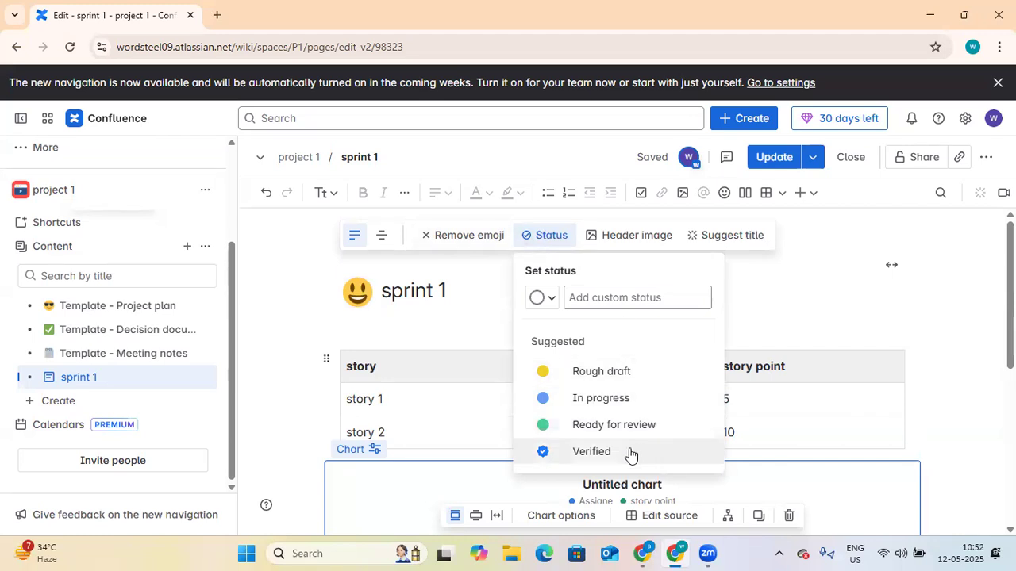
left_click(601, 398)
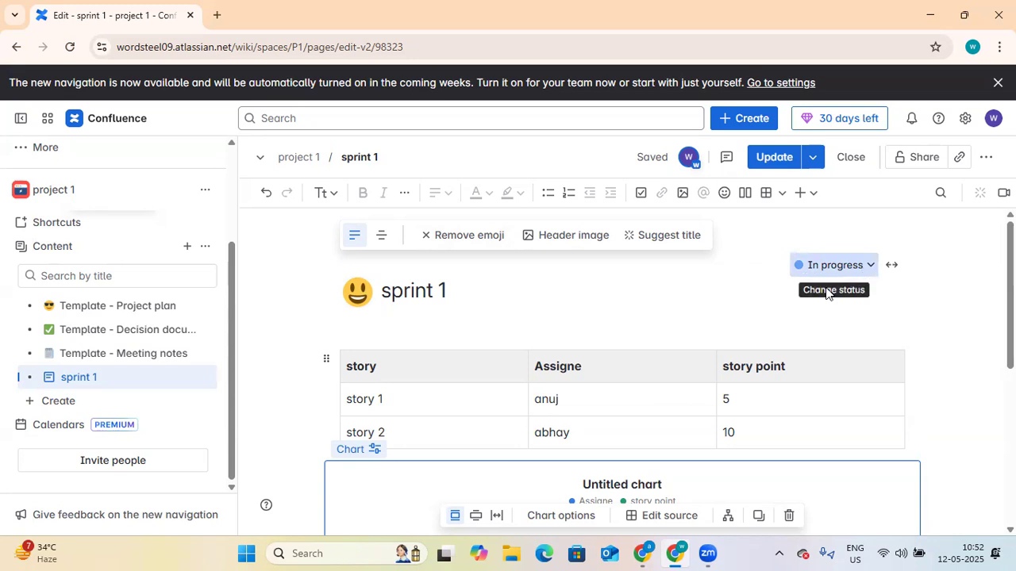
Step: Apply the first multicoloured striped Unsplash image as the sprint 1 header, keeping its position
left_click(573, 236)
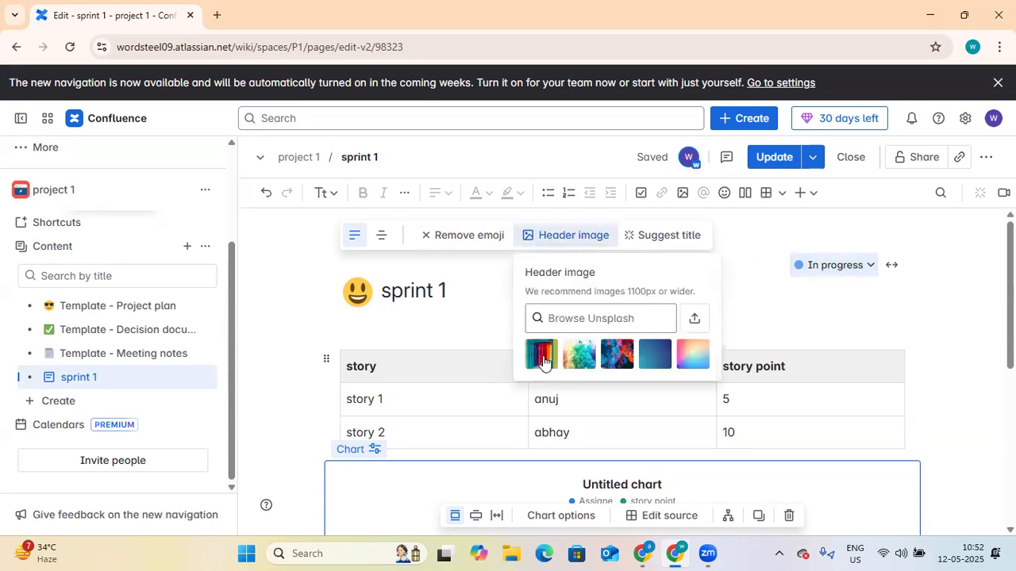
left_click(548, 361)
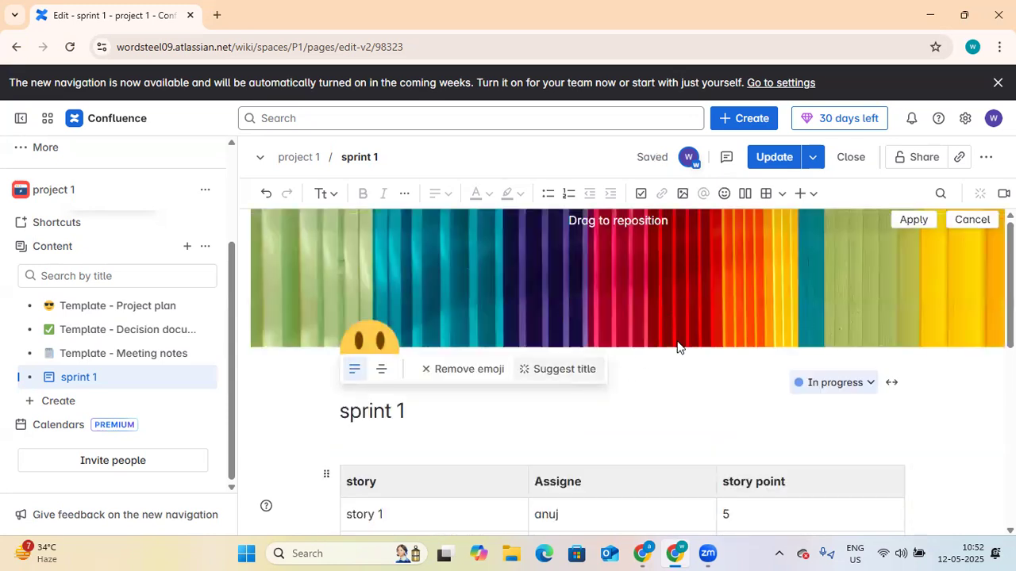
left_click(682, 403)
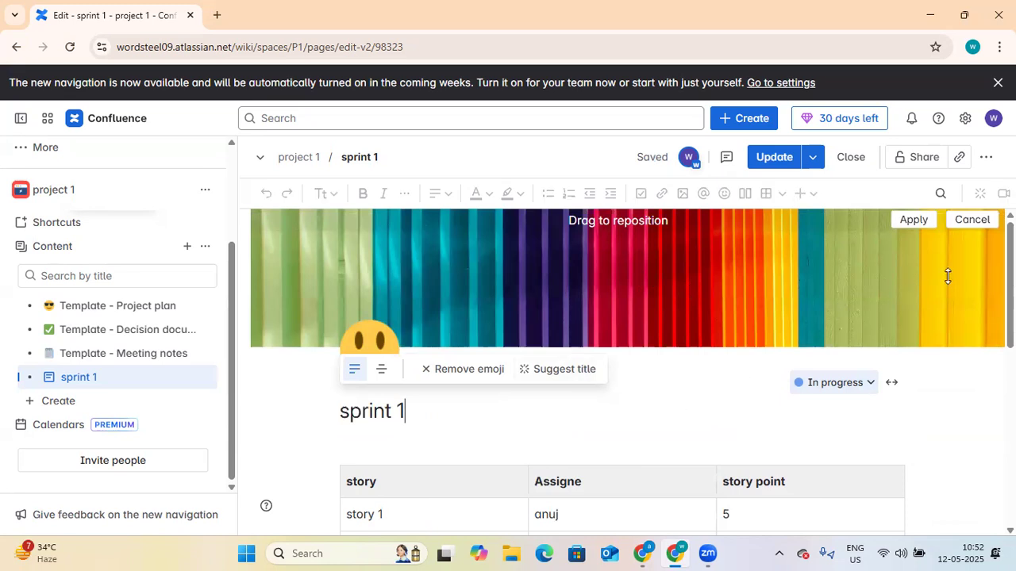
left_click(913, 228)
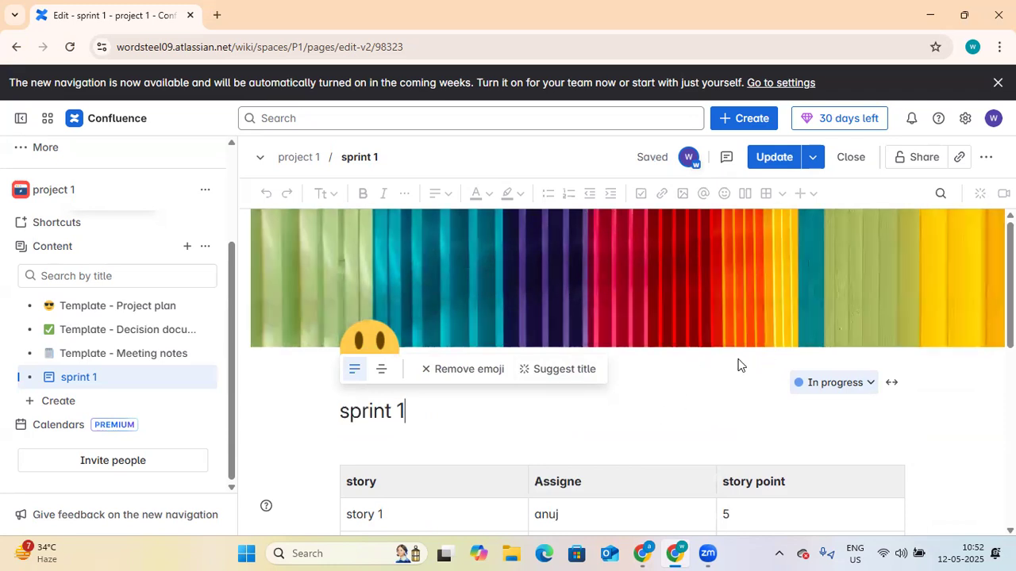
scroll(744, 388, "down", 3)
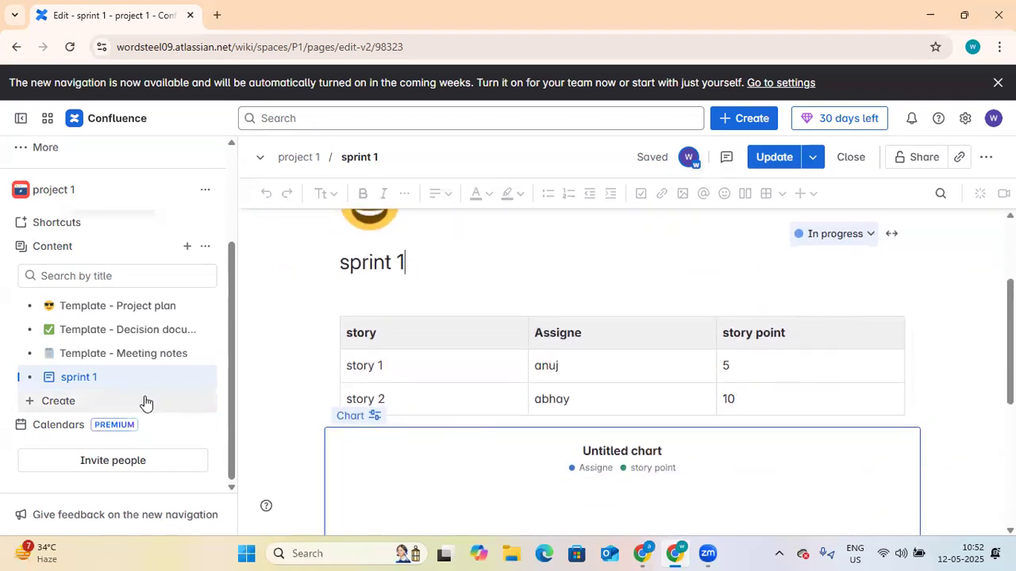
mouse_move(129, 391)
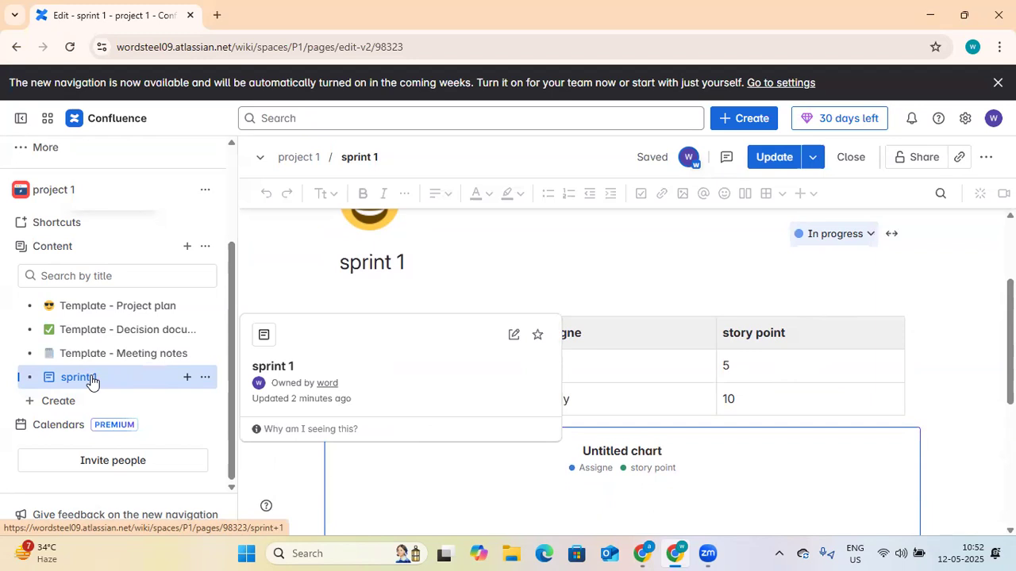
Step: Add a new page from the + beside sprint 1 and title it 'Sprint Roadmap'
left_click(187, 377)
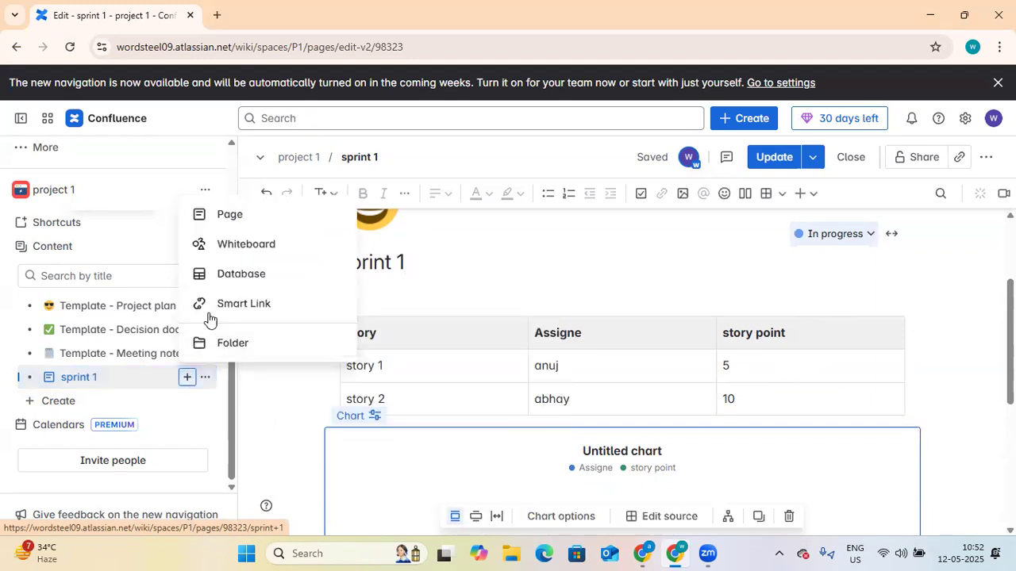
left_click(238, 224)
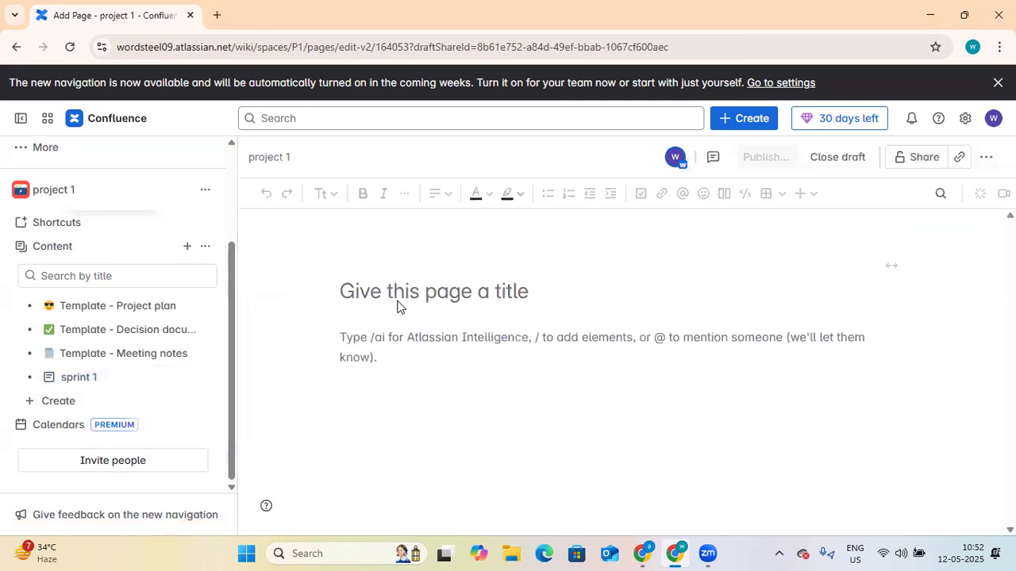
left_click(404, 295)
type("Sprint R")
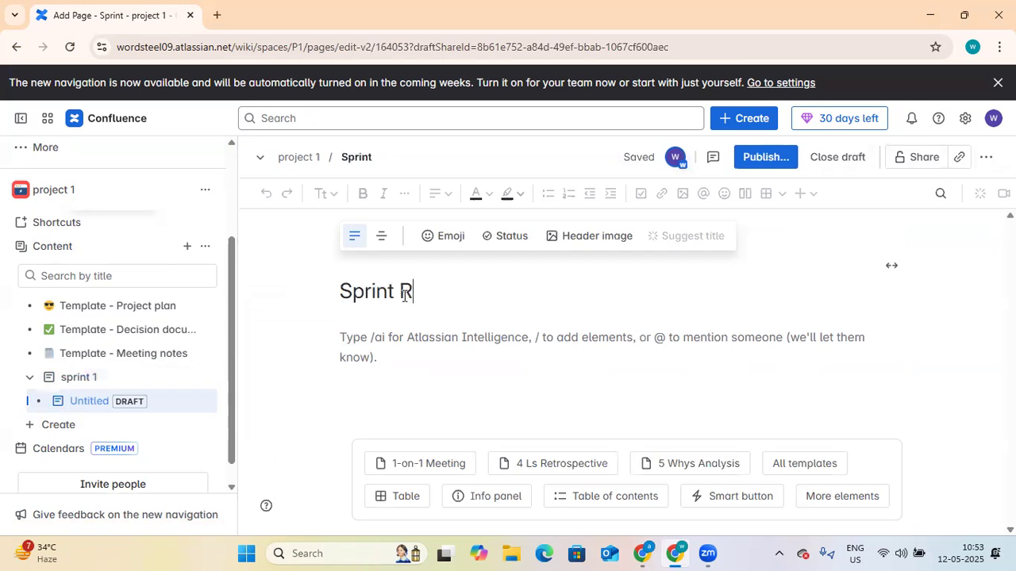
type("oadmap")
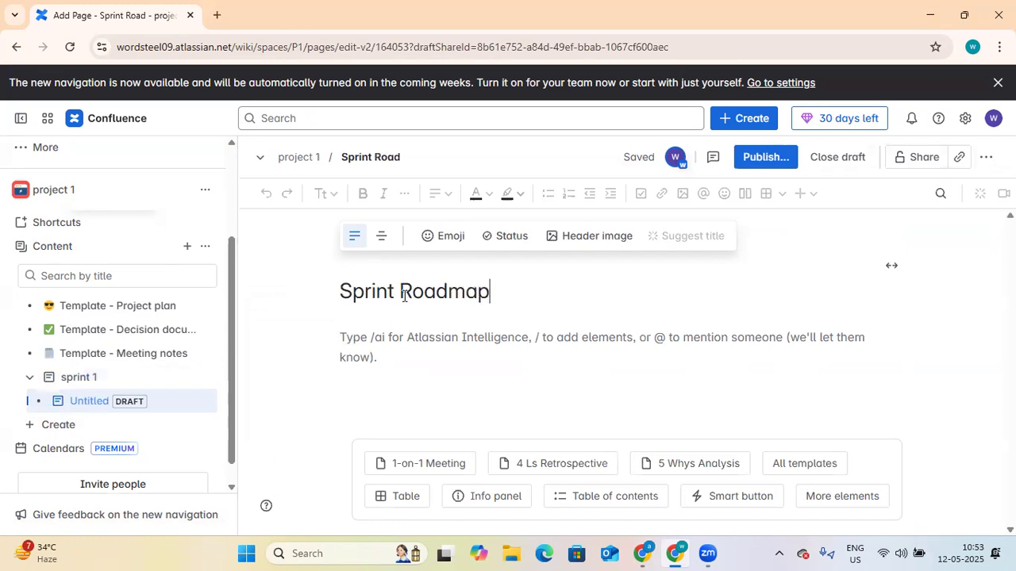
key("Return")
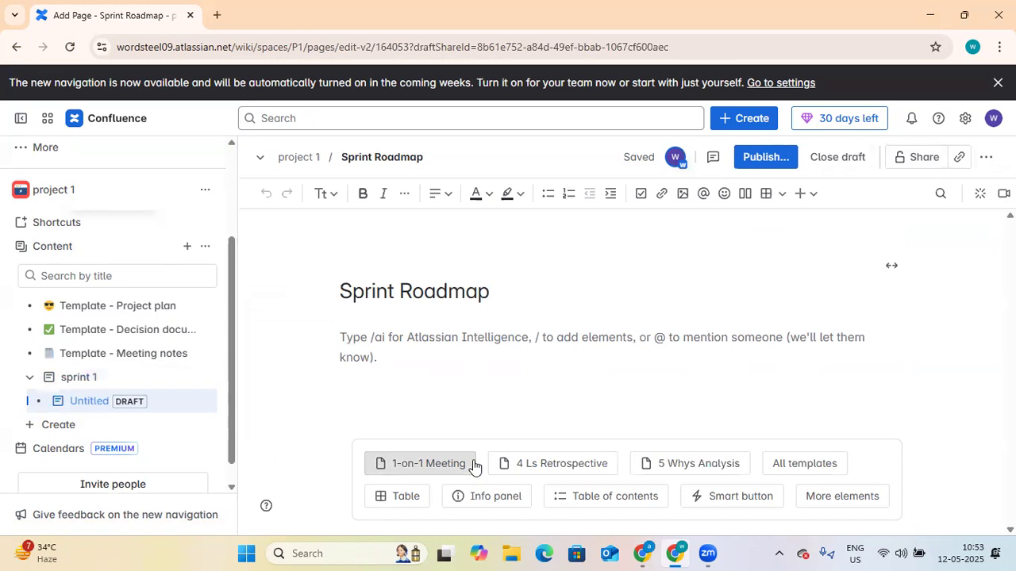
Step: Fill the Sprint Roadmap draft with the 1-on-1 Meeting template and review its sections
mouse_move(561, 476)
mouse_move(423, 468)
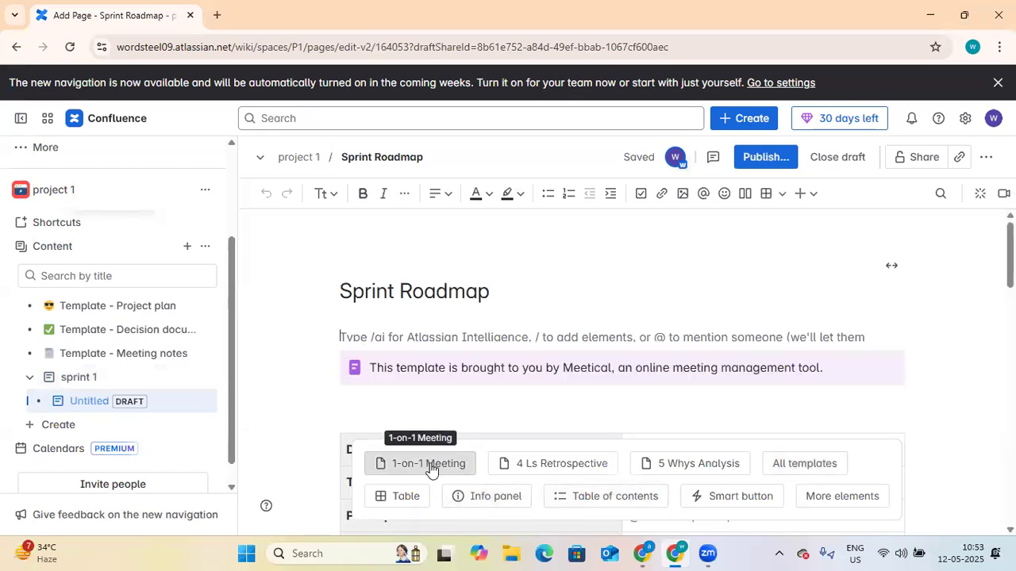
left_click(431, 469)
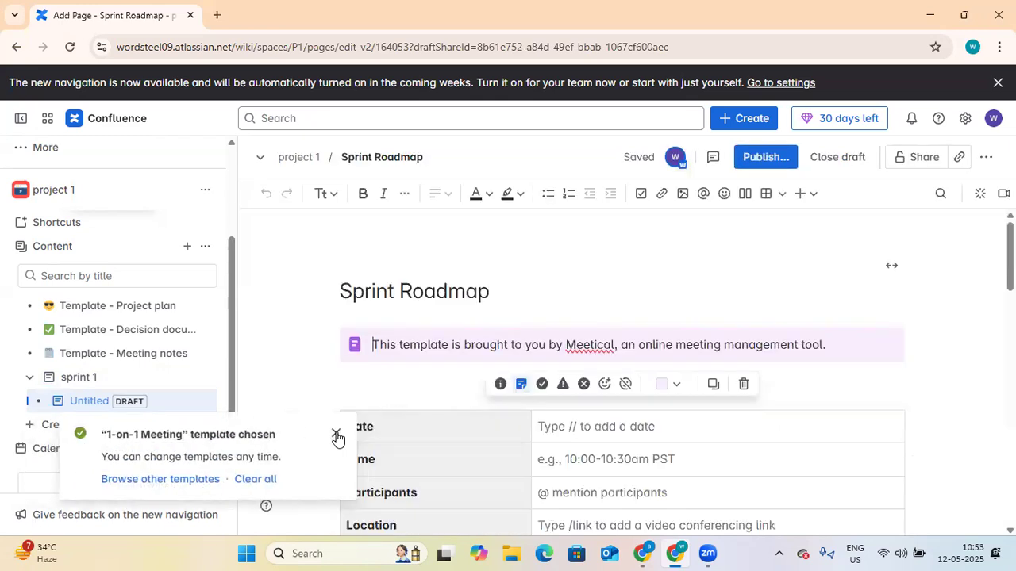
left_click(336, 433)
scroll(794, 301, "down", 2)
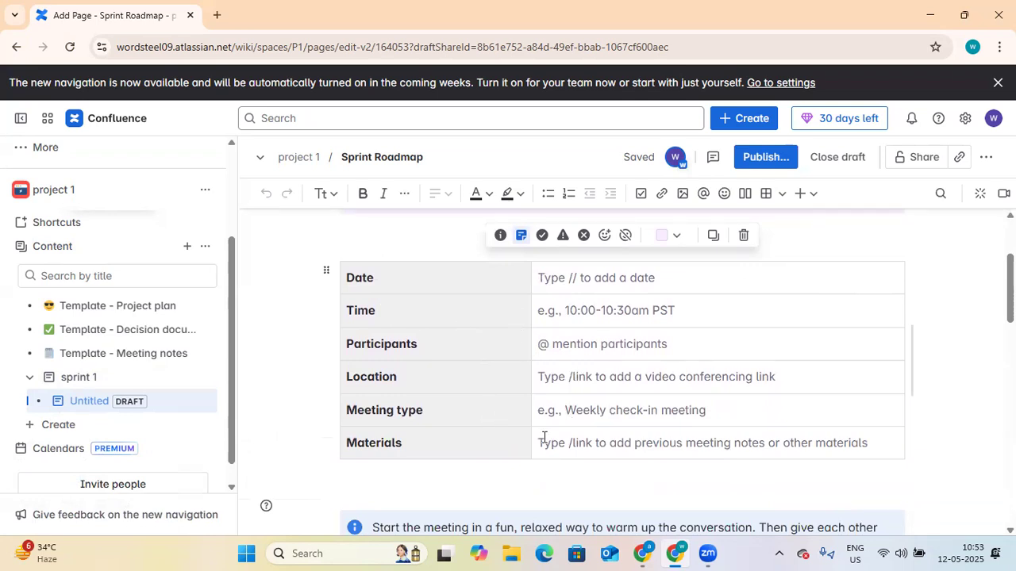
scroll(547, 453, "down", 3)
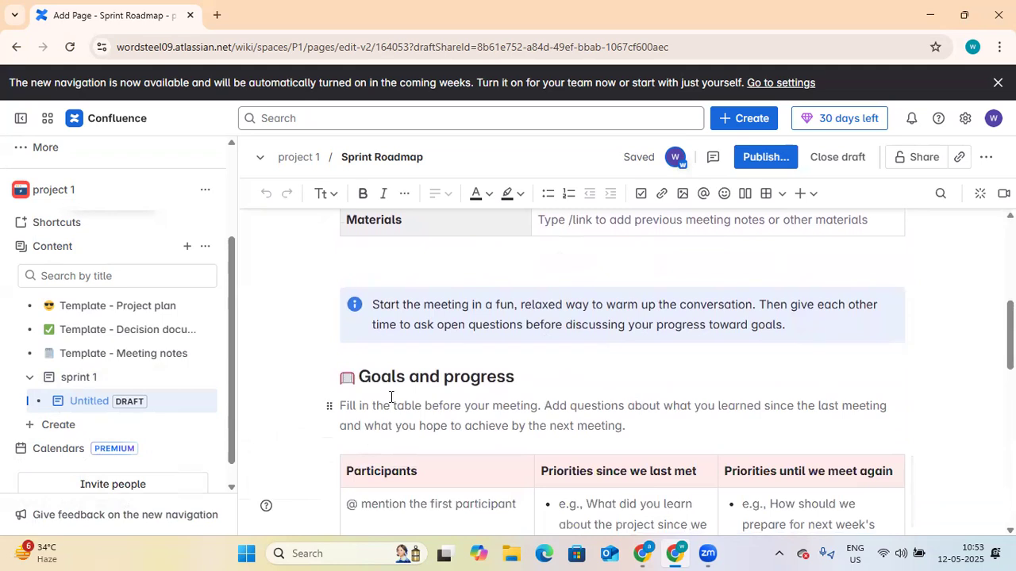
scroll(541, 403, "down", 6)
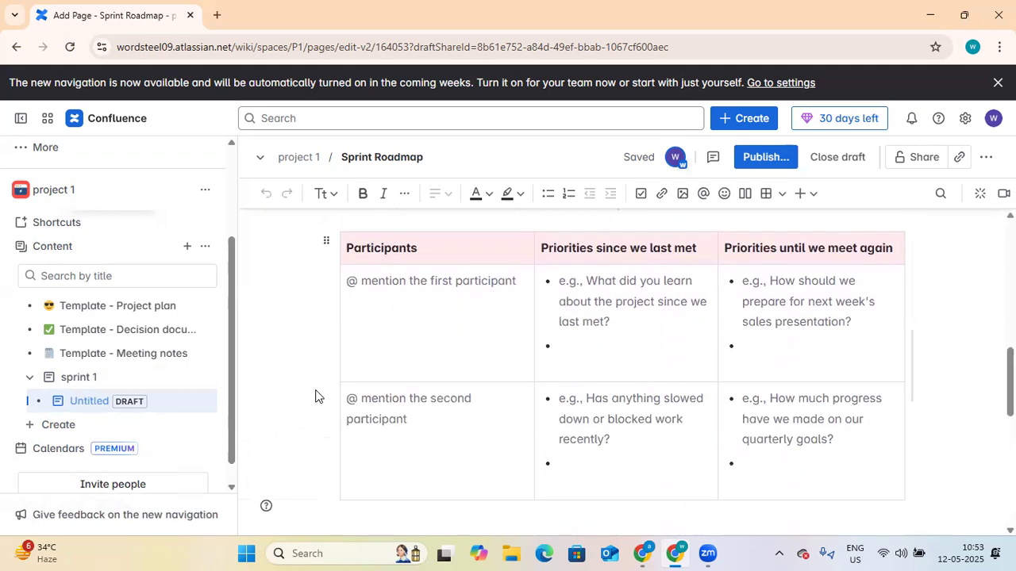
scroll(480, 406, "down", 2)
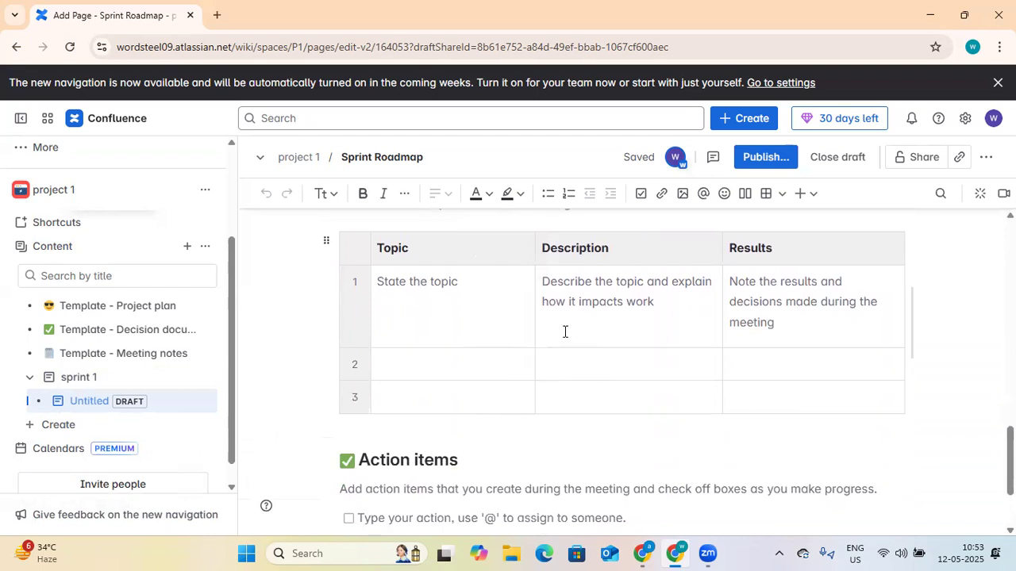
scroll(543, 351, "up", 9)
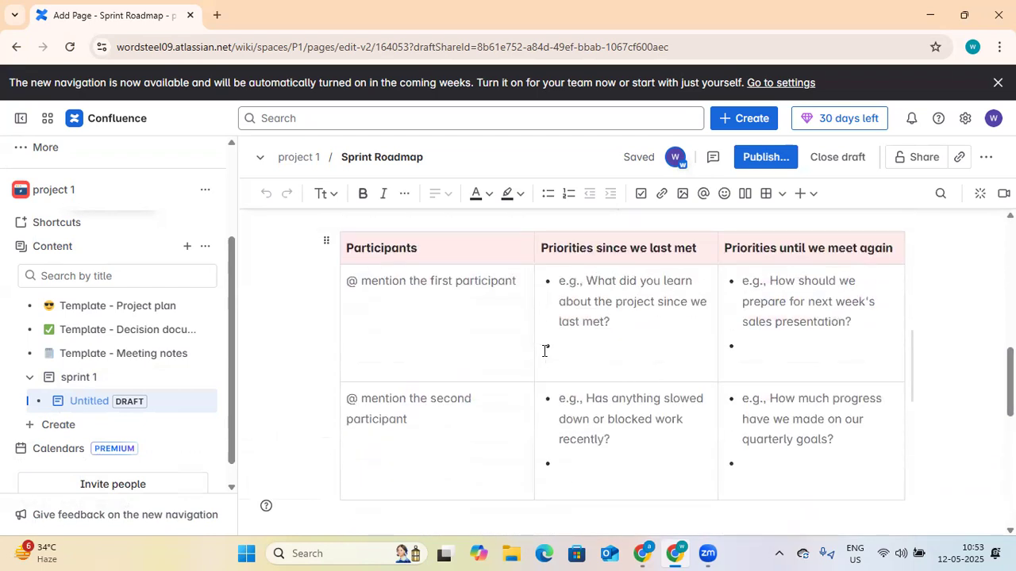
scroll(544, 351, "up", 5)
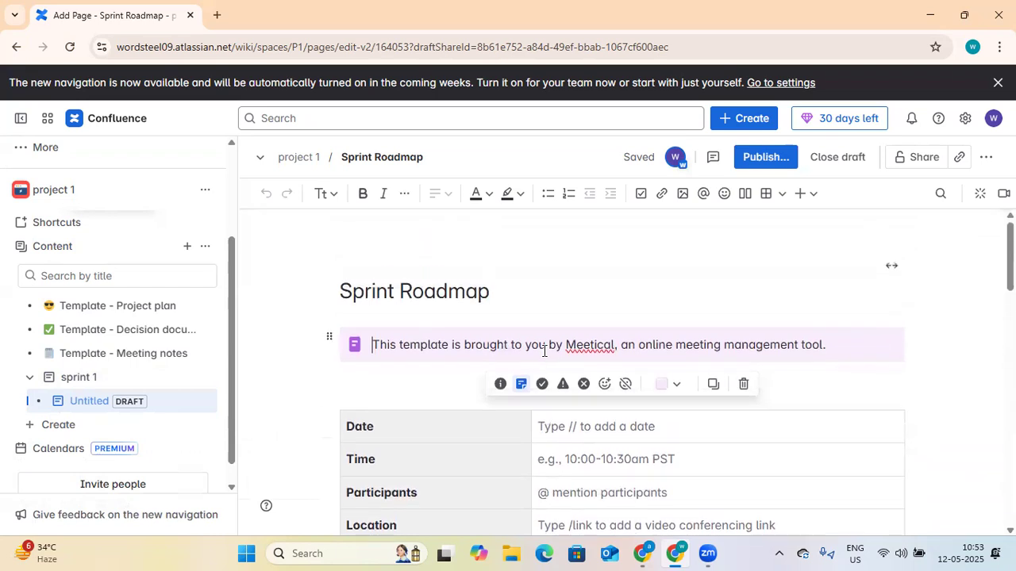
scroll(575, 383, "down", 13)
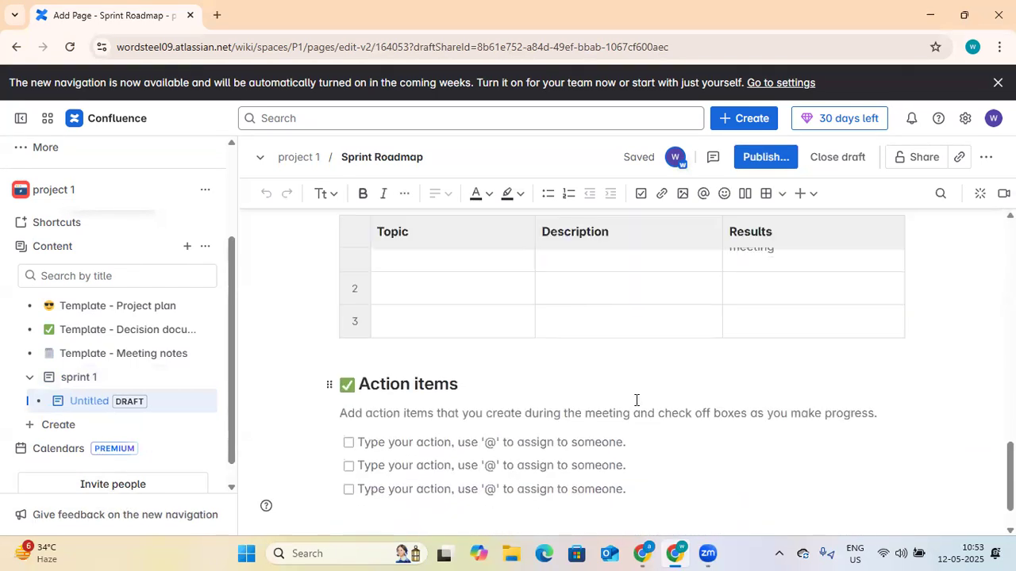
scroll(600, 379, "up", 13)
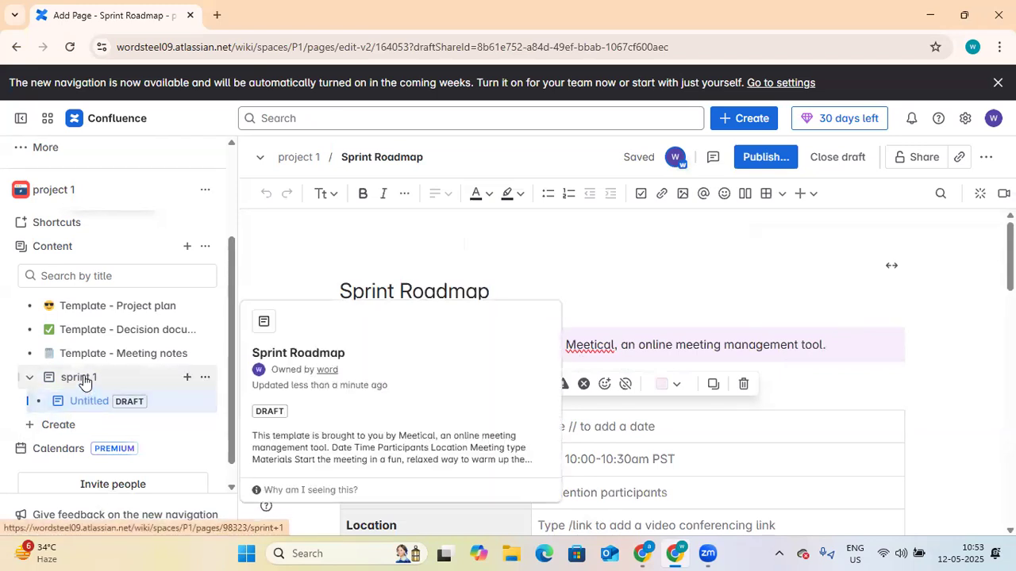
Step: Create a new blank page titled 'Reteospective Meeting'
left_click(46, 425)
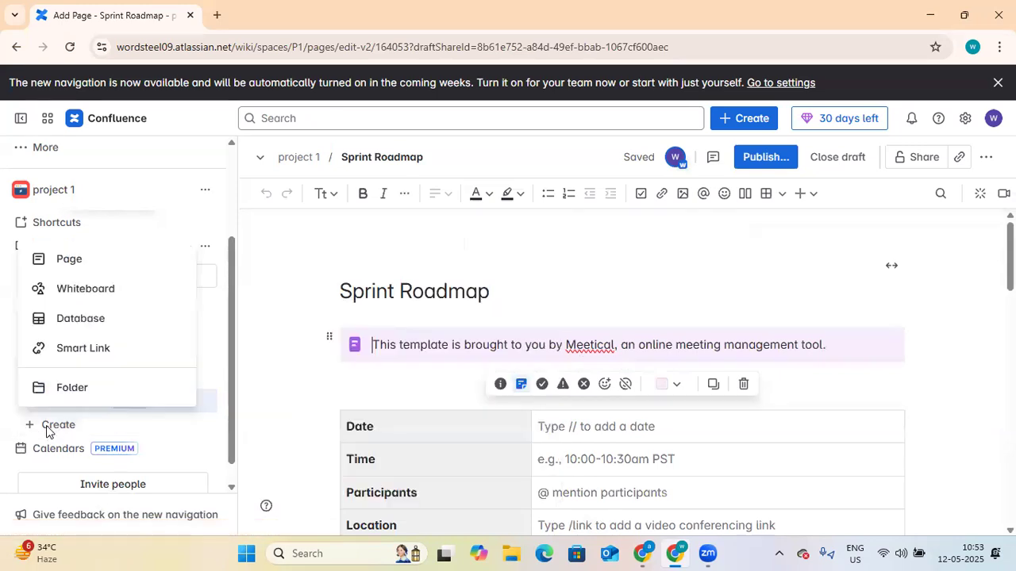
left_click(93, 265)
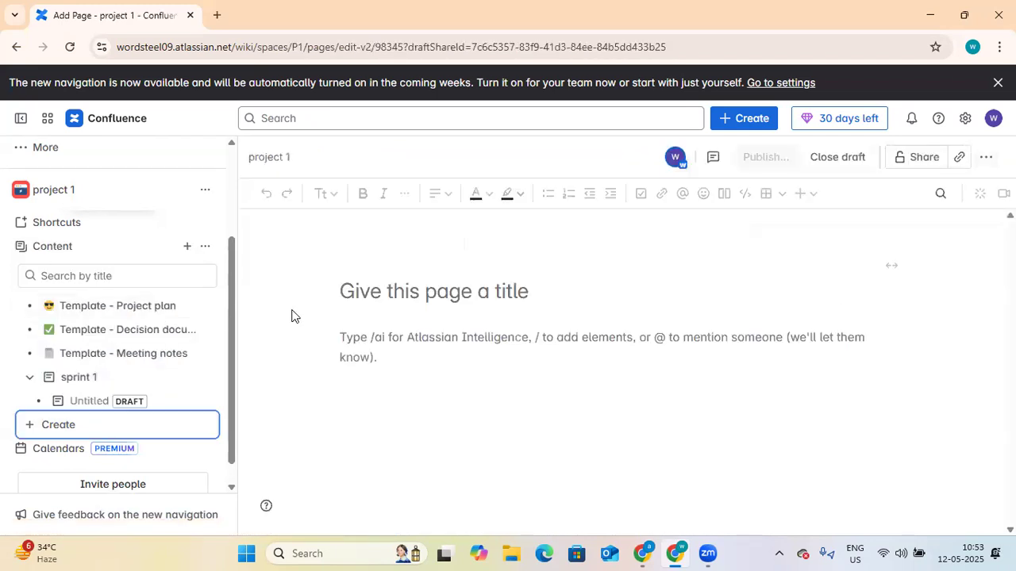
type("ospective")
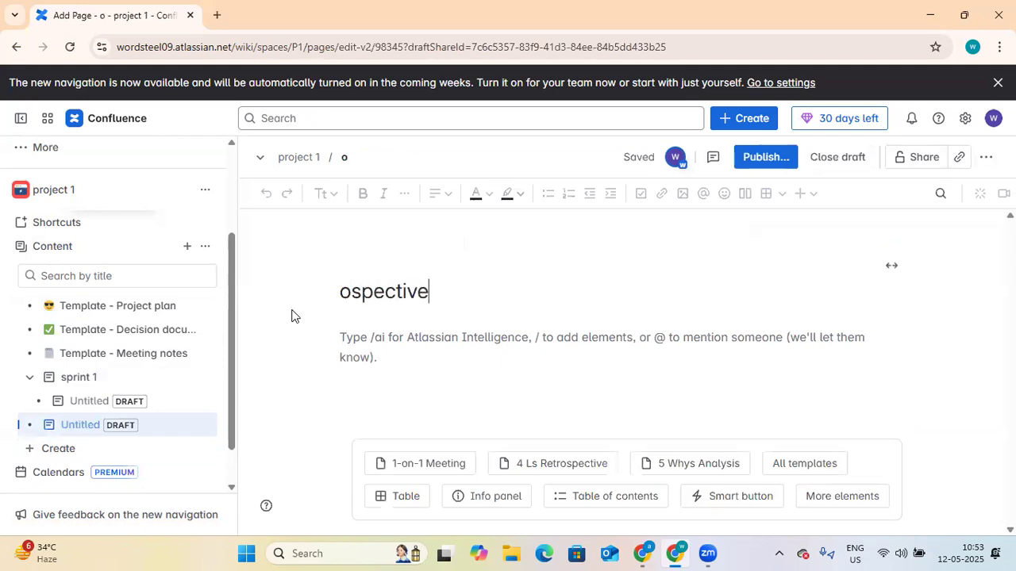
key("Return")
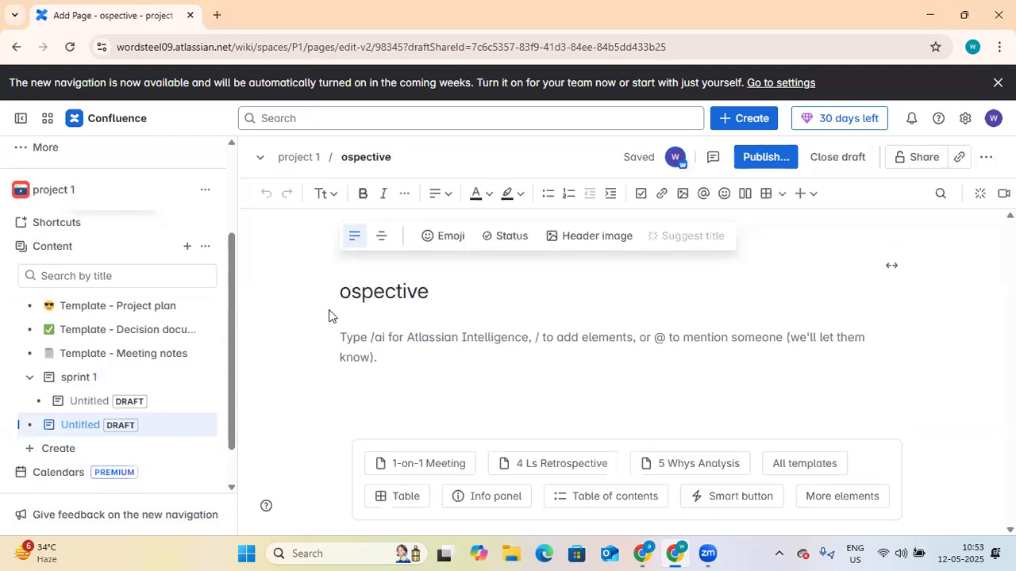
left_click(341, 292)
type("R")
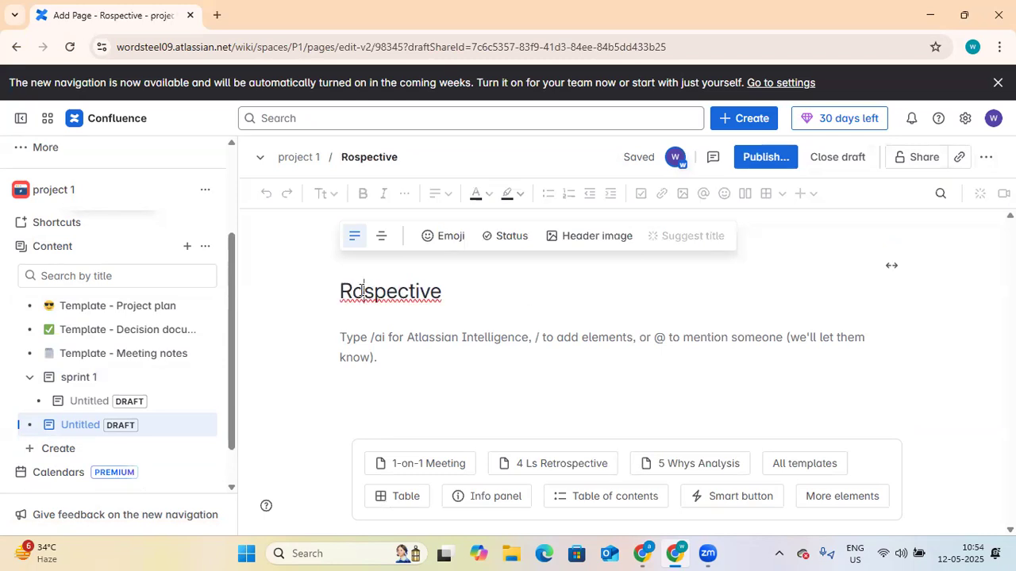
key("Delete")
type("e")
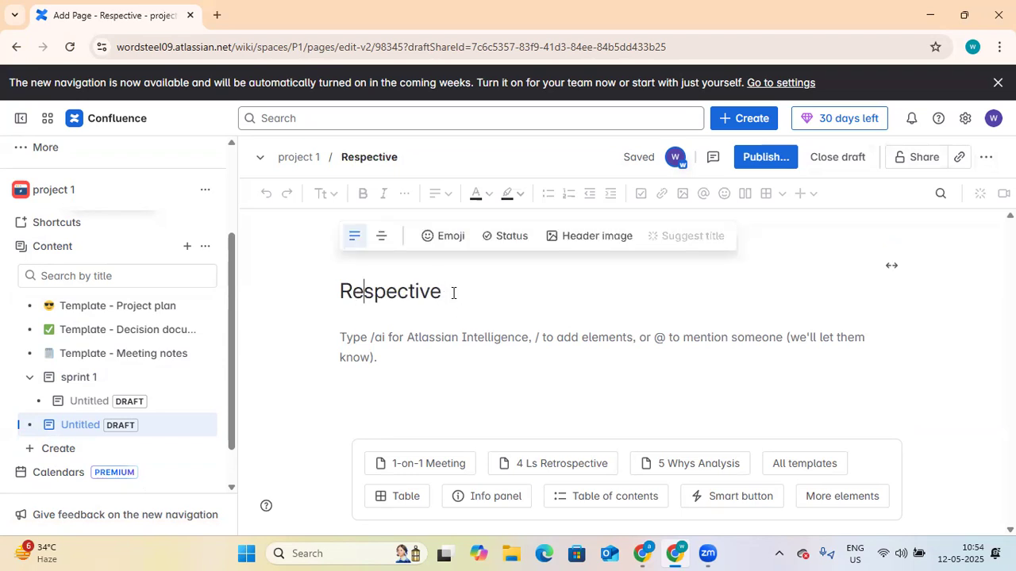
key("BackSpace")
key("BackSpace")
key("BackSpace")
key("BackSpace")
key("BackSpace")
key("BackSpace")
key("BackSpace")
key("BackSpace")
key("BackSpace")
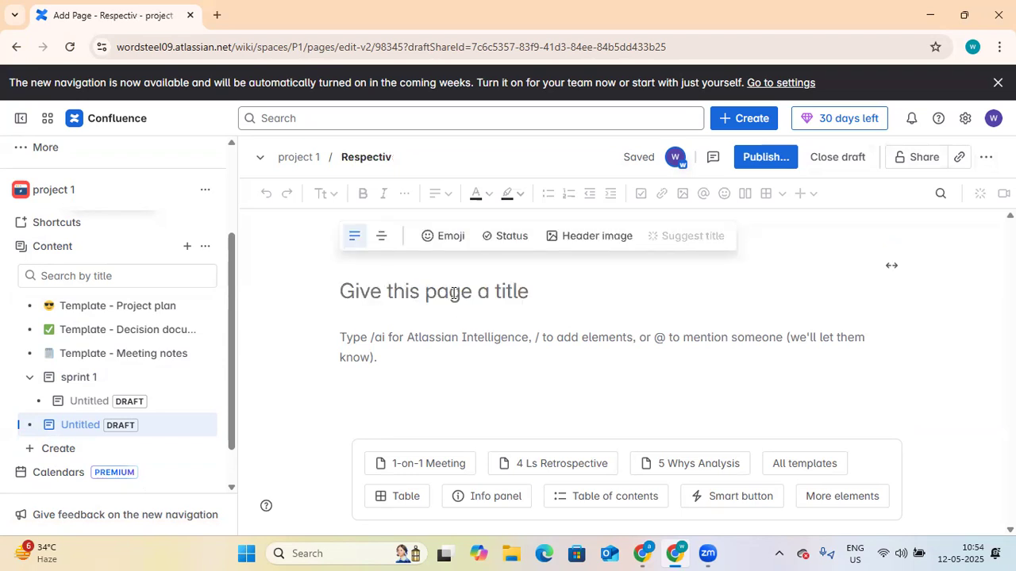
type("Rete")
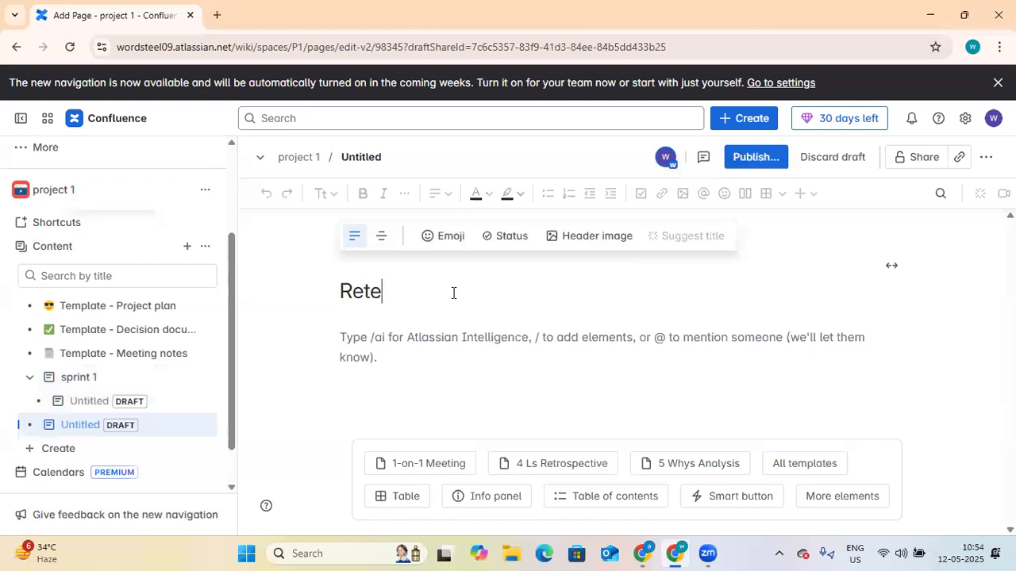
type("ospective Meeting")
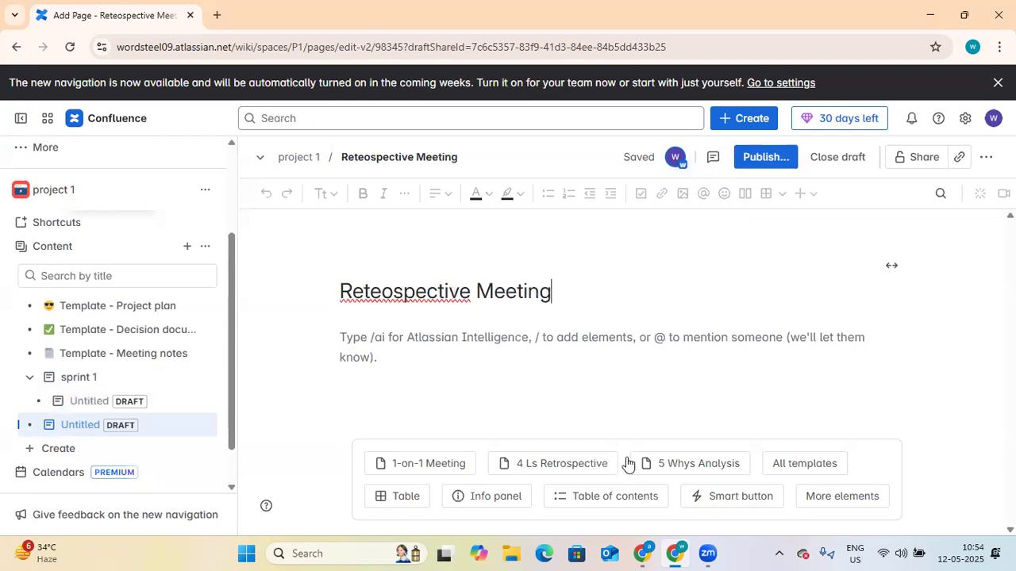
Step: Fill the page with the 4 Ls Retrospective template and scroll through its tables
left_click(553, 468)
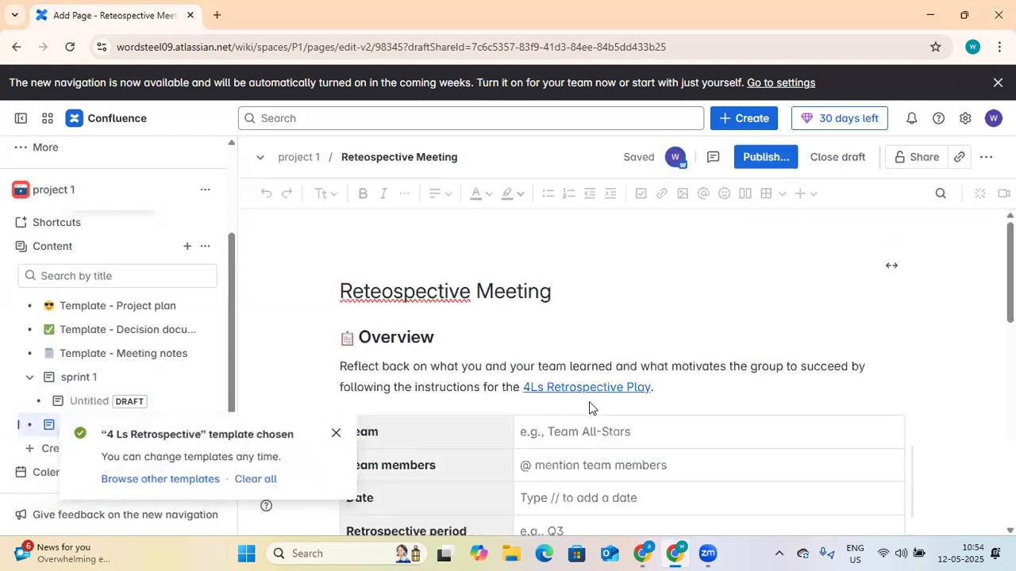
left_click(336, 432)
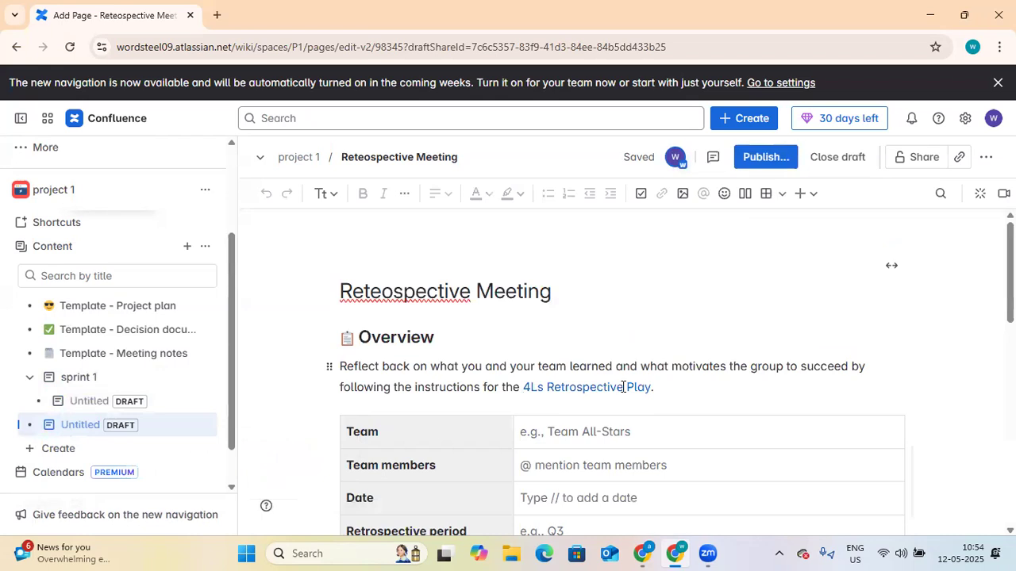
scroll(611, 369, "down", 1)
scroll(478, 428, "down", 2)
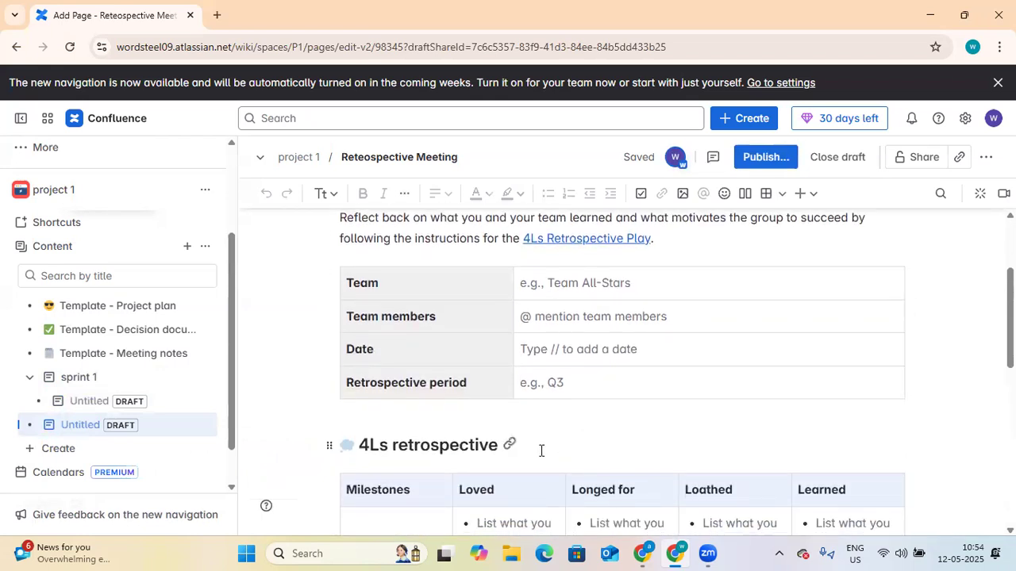
scroll(587, 442, "down", 2)
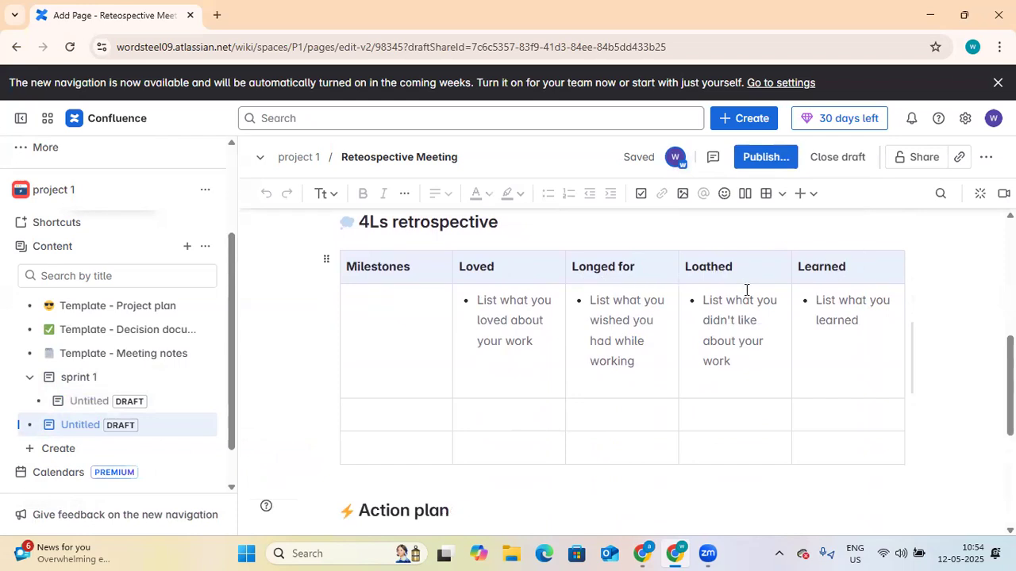
scroll(746, 290, "down", 3)
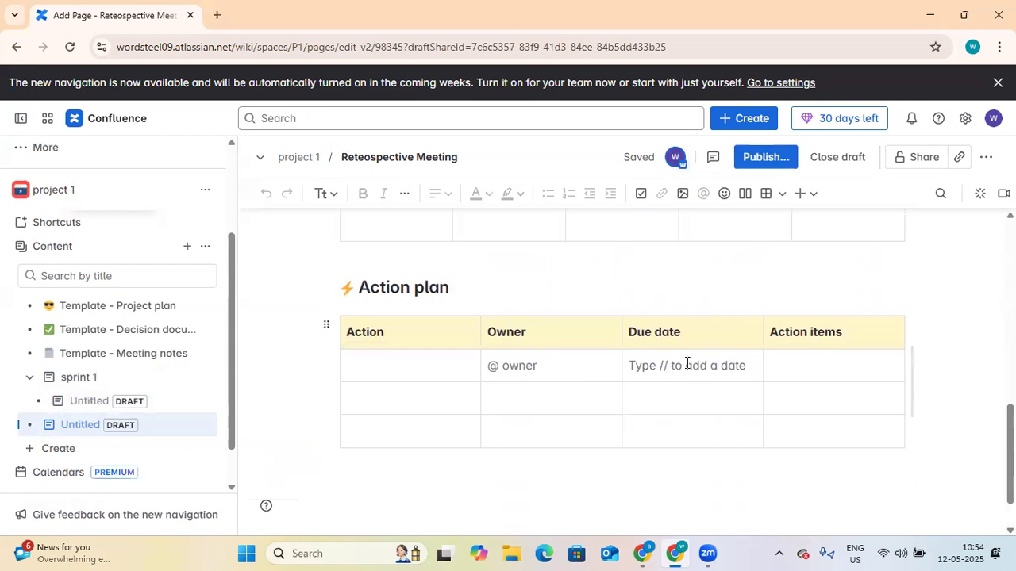
scroll(615, 438, "up", 7)
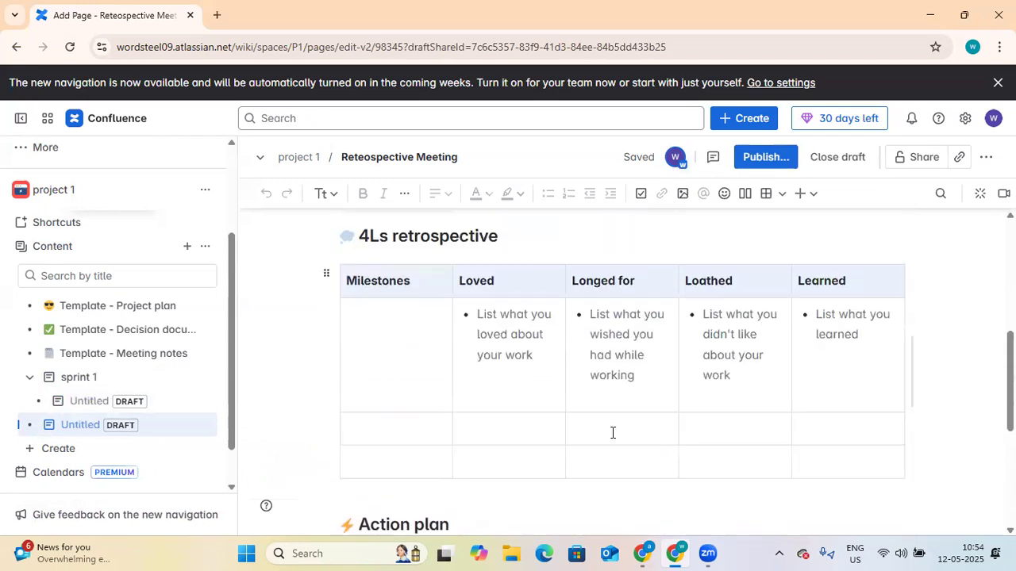
scroll(819, 345, "down", 3)
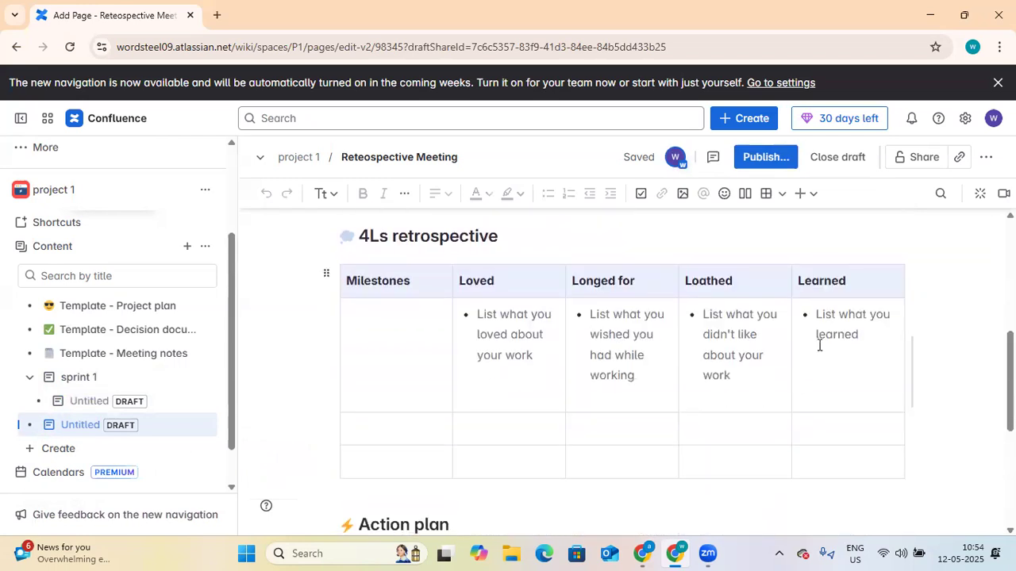
Step: Inspect the 4Ls table's options, then bring up the page's publish settings
right_click(895, 281)
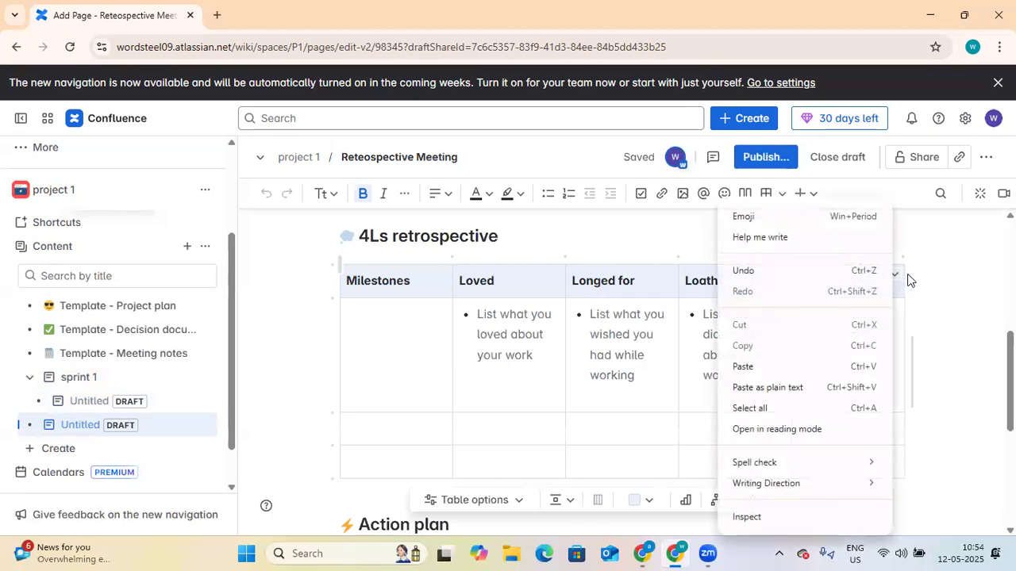
left_click(929, 263)
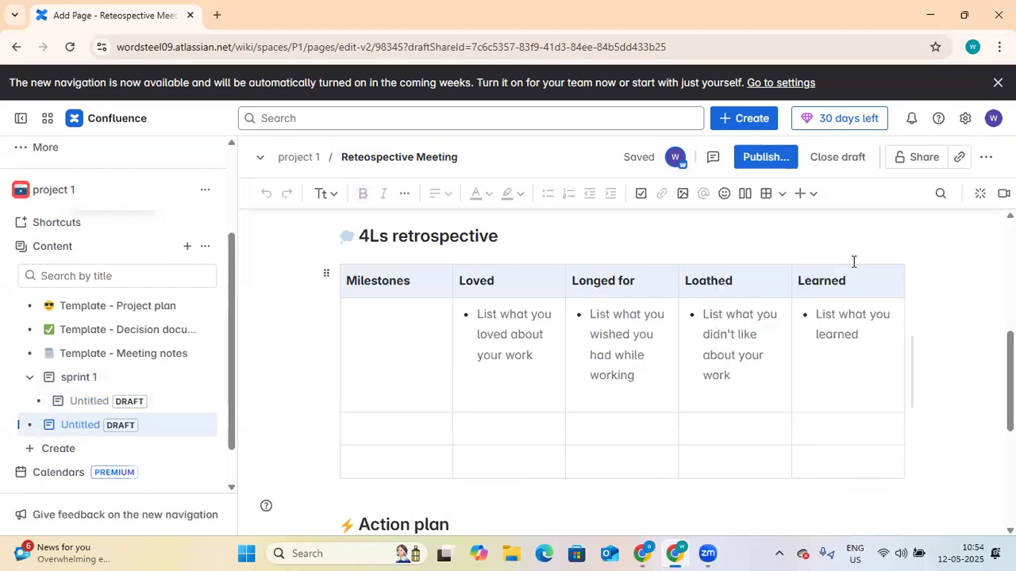
right_click(620, 404)
left_click(937, 232)
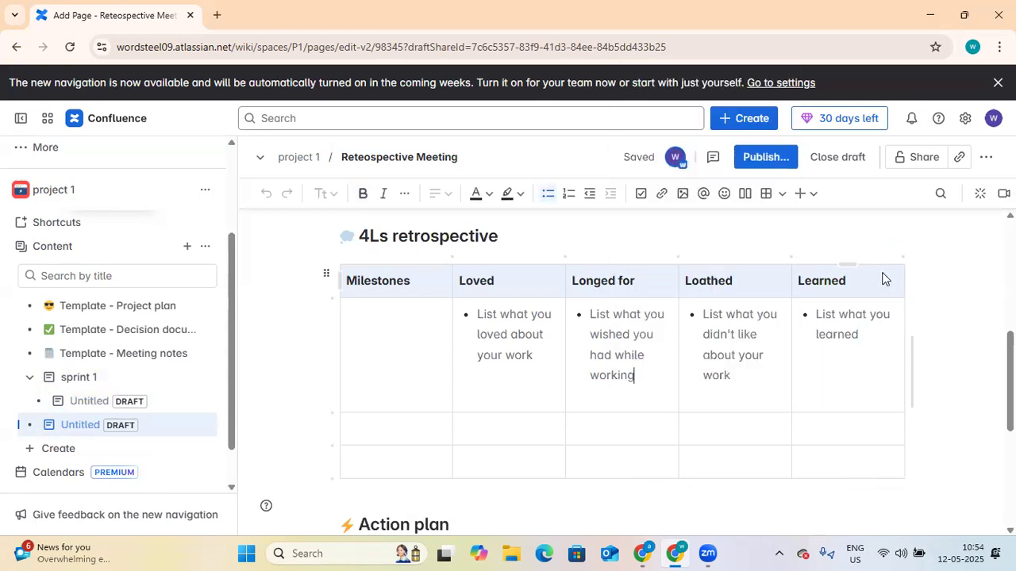
scroll(854, 294, "up", 3)
scroll(855, 294, "up", 2)
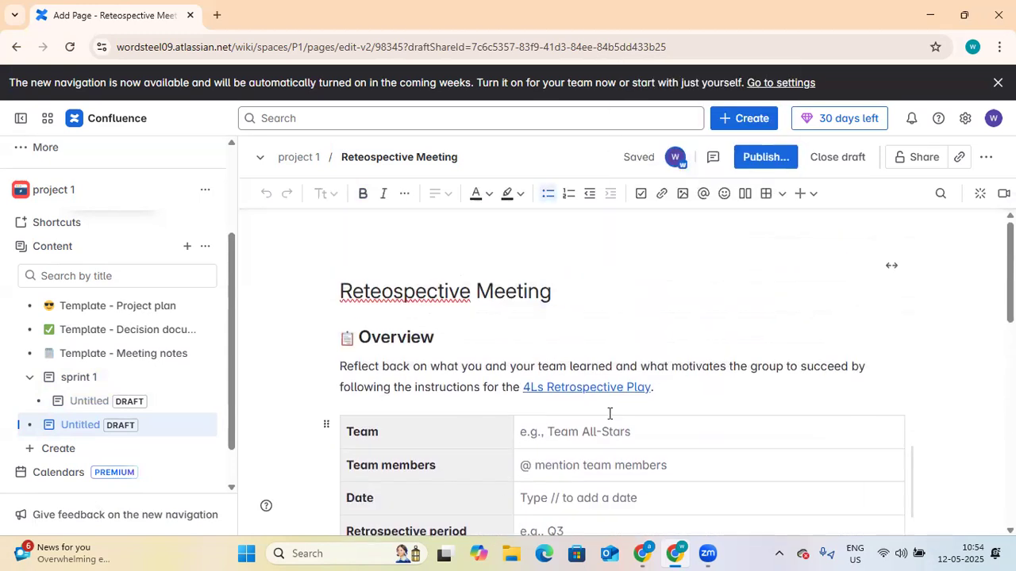
left_click(764, 159)
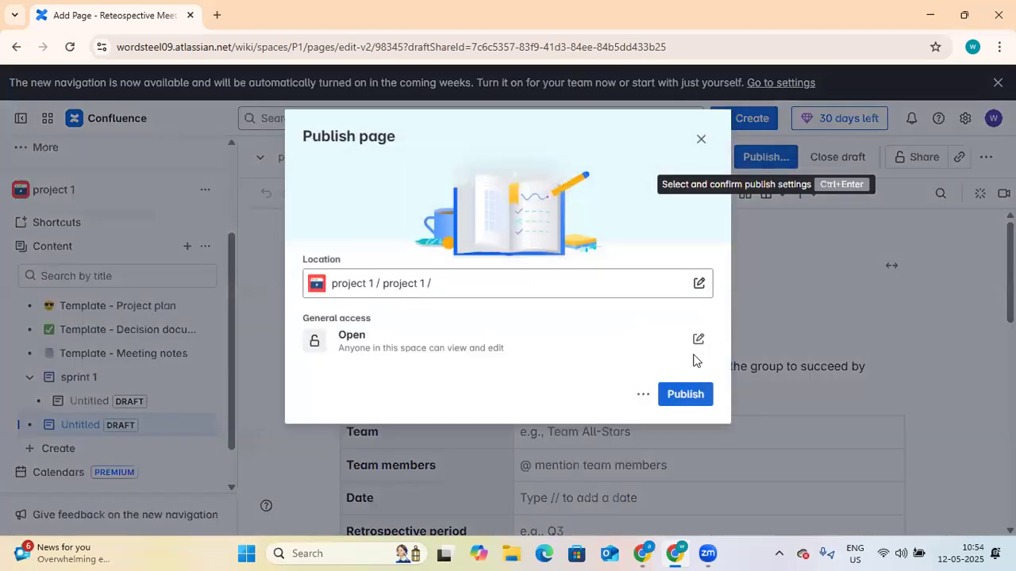
Step: Publish the Reteospective Meeting page and expand the sidebar's More options
left_click(696, 400)
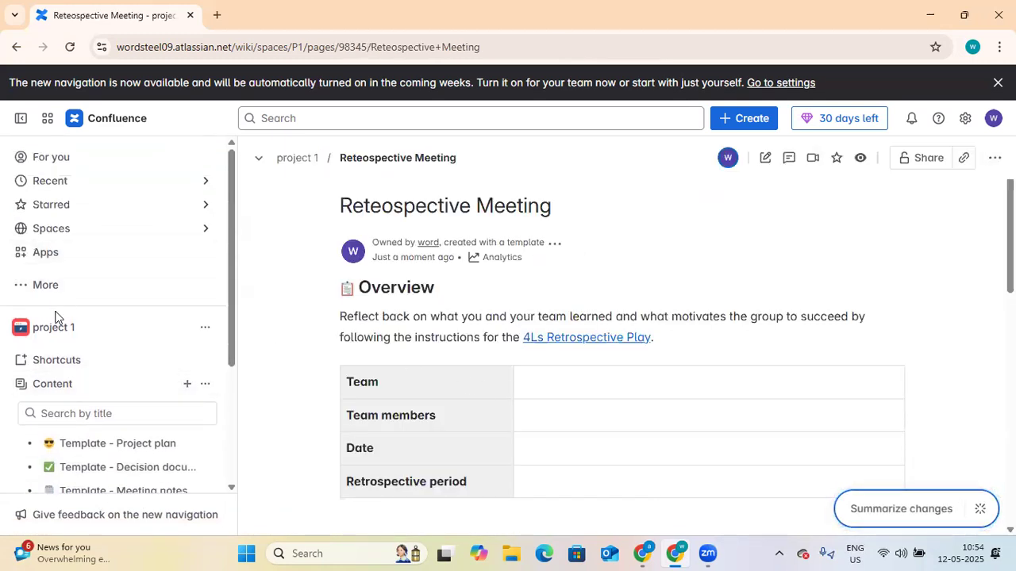
left_click(41, 295)
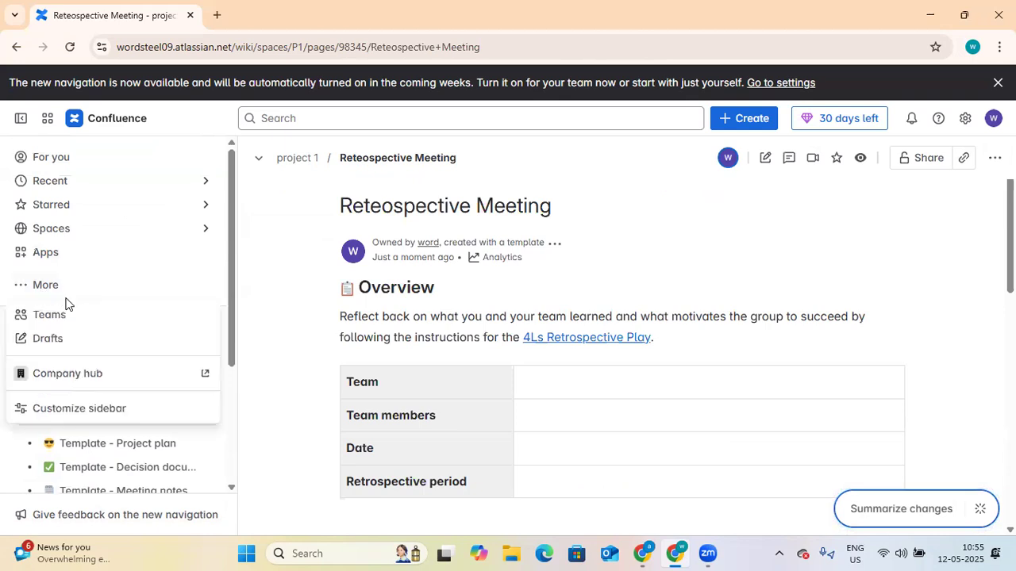
Step: Search the Teams page for a person's name, finding no match, then begin adding people
left_click(62, 323)
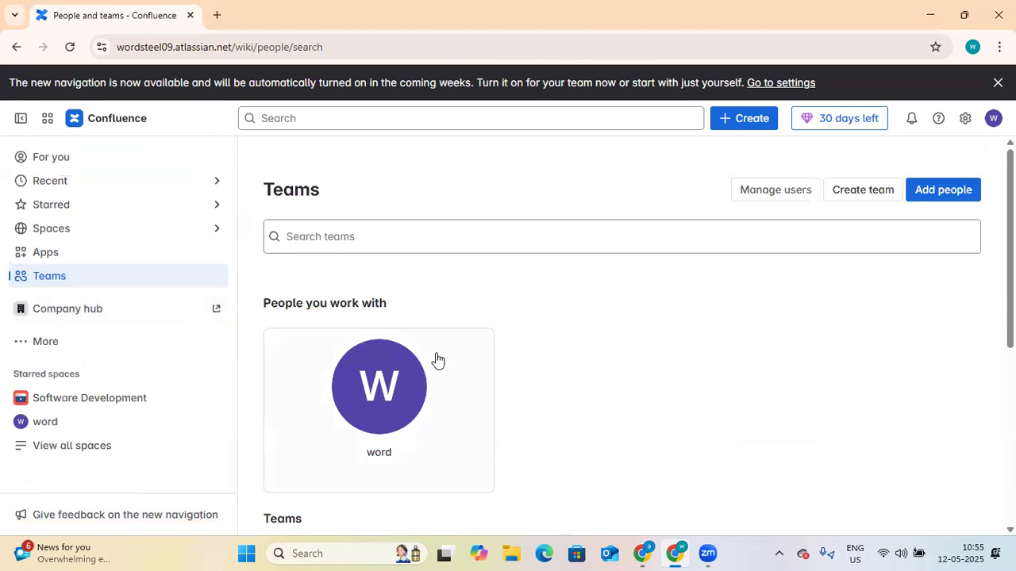
scroll(436, 357, "down", 1)
scroll(449, 246, "up", 1)
left_click(482, 250)
type("anuj")
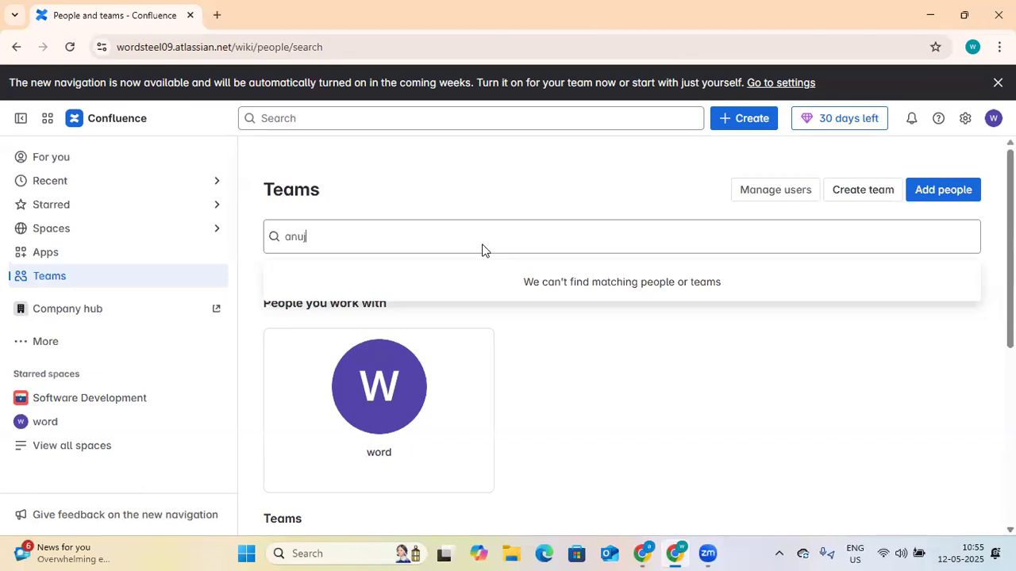
type("k")
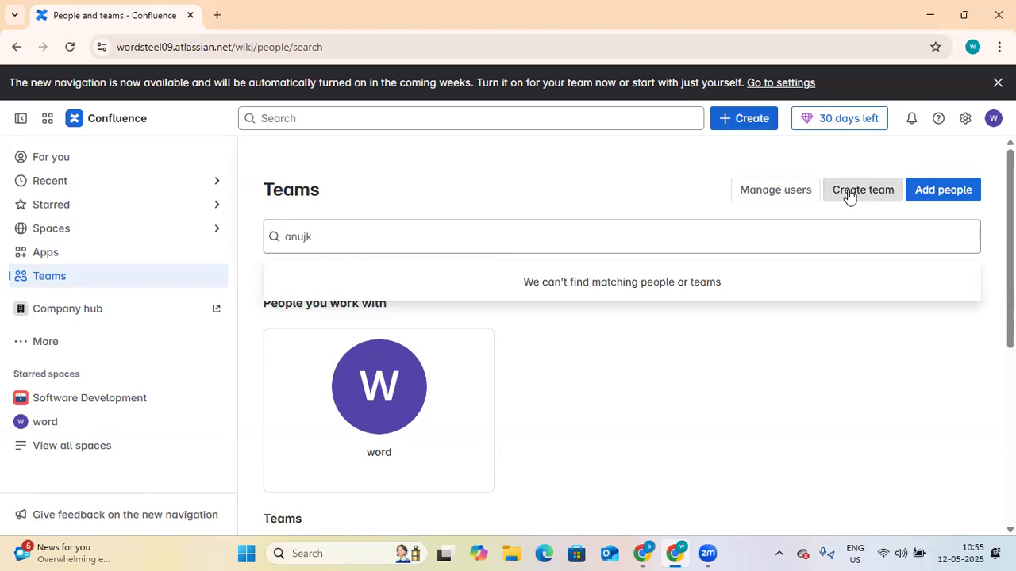
left_click(941, 192)
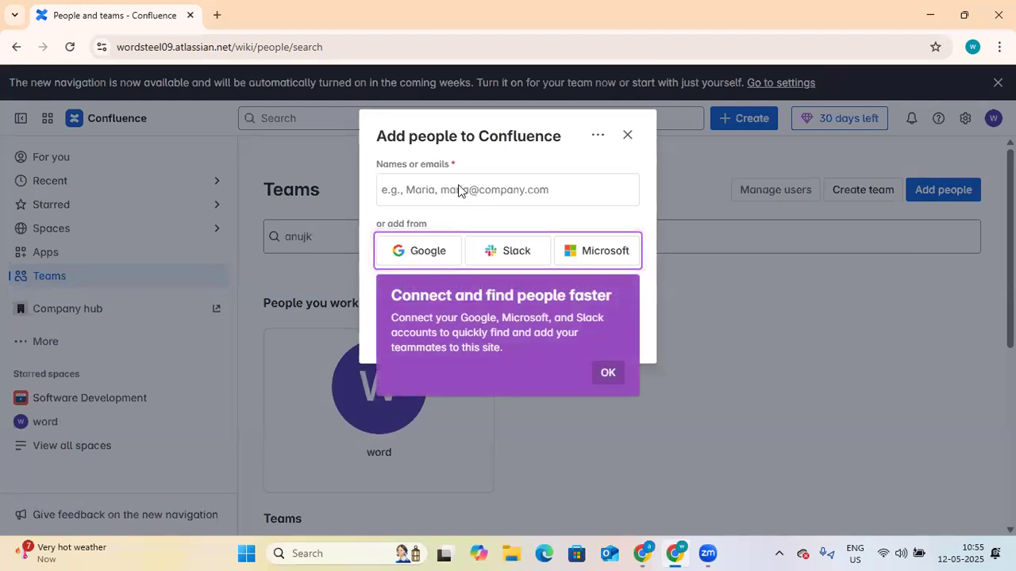
Step: Dismiss the tip and enter the new person's e-mail address in Add people
left_click(609, 373)
left_click(518, 191)
type("anuj")
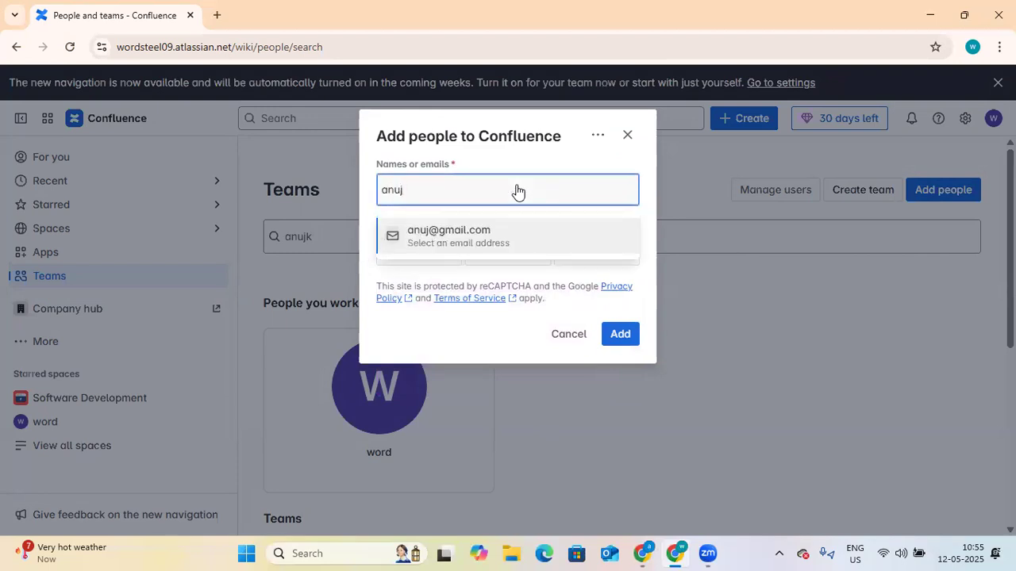
type("k")
key("BackSpace")
key("BackSpace")
key("BackSpace")
key("BackSpace")
key("BackSpace")
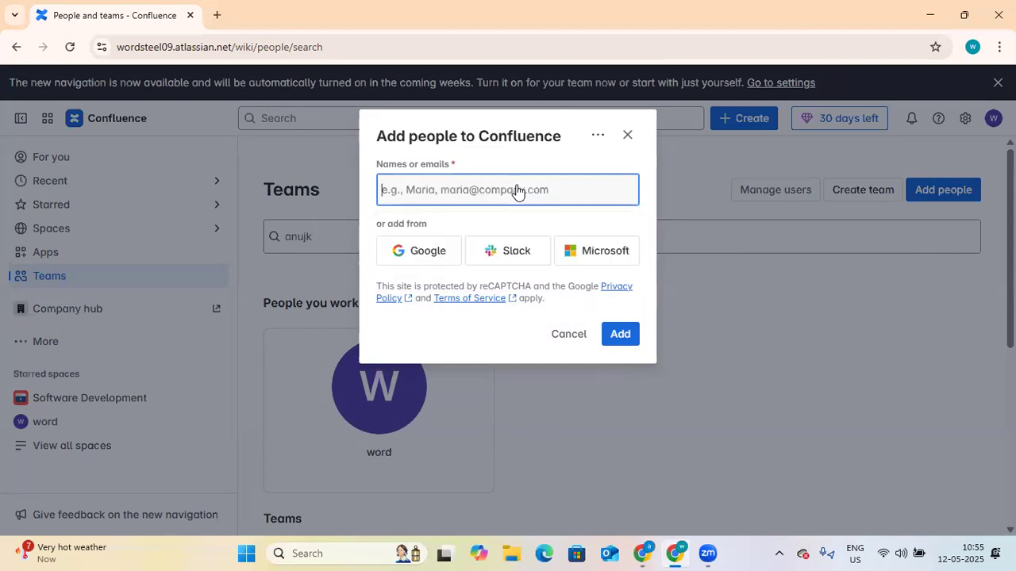
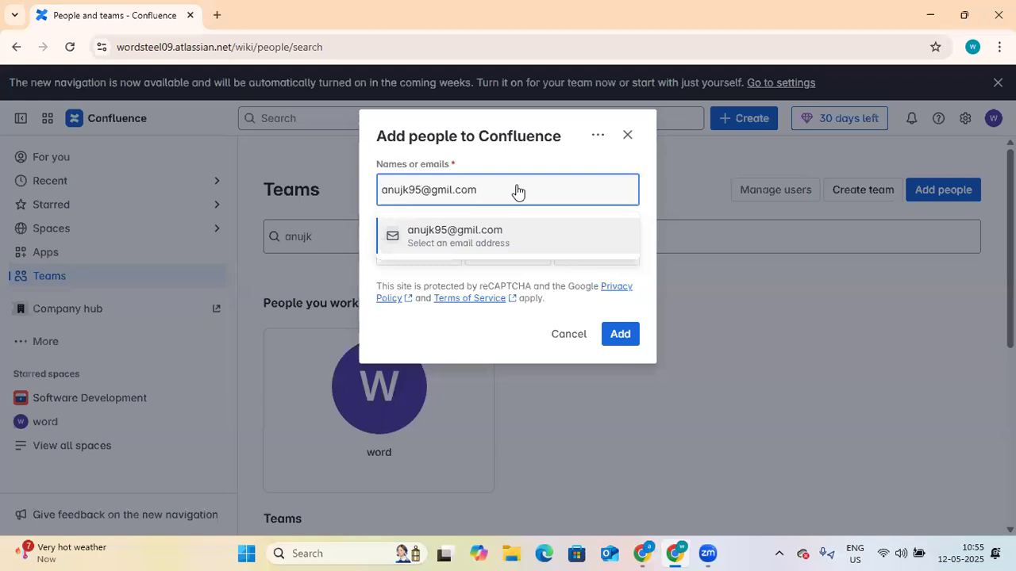
key("Return")
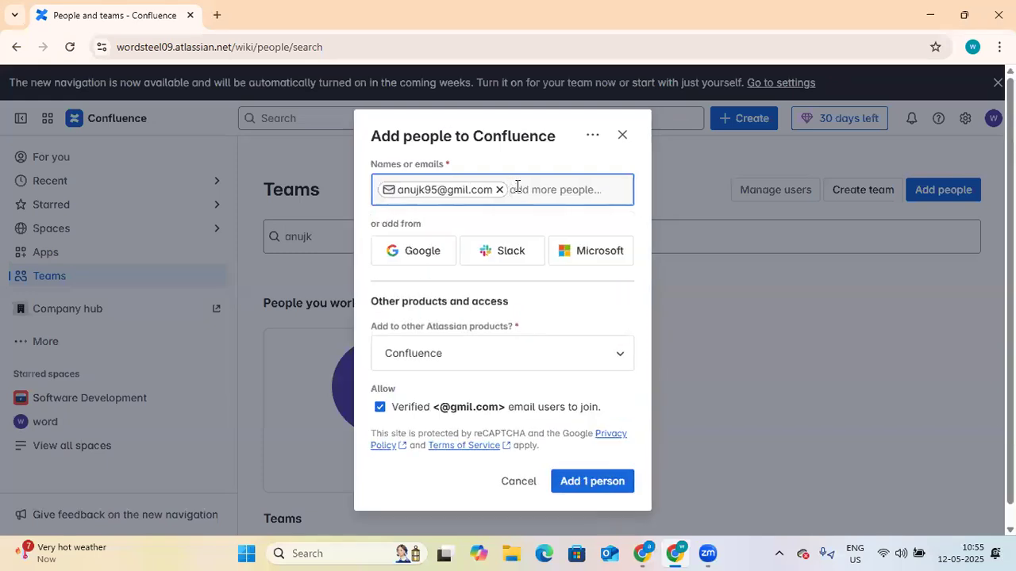
Step: Keep Confluence as the only product, cancel the invitation, and start creating a team
left_click(619, 362)
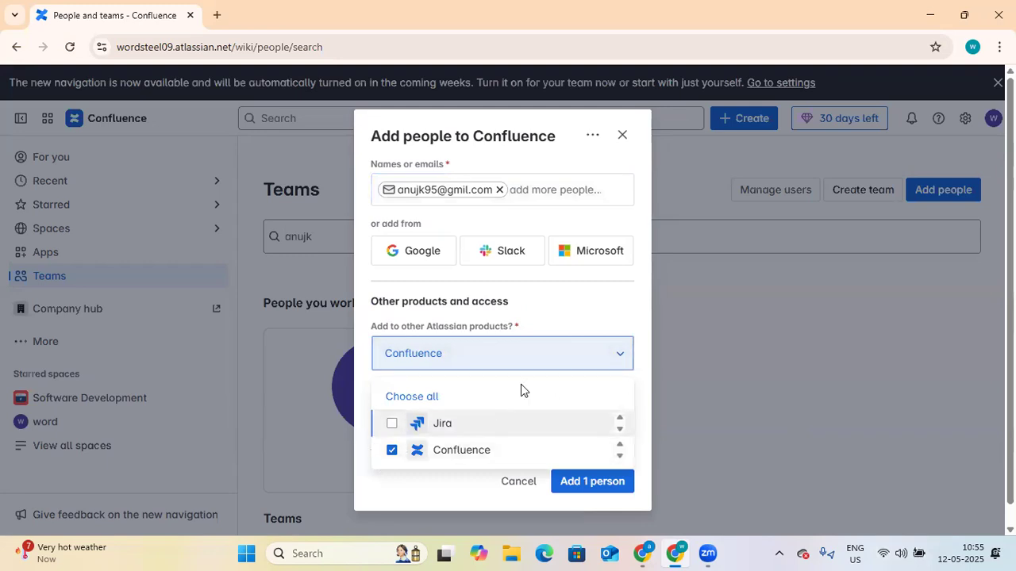
left_click(575, 326)
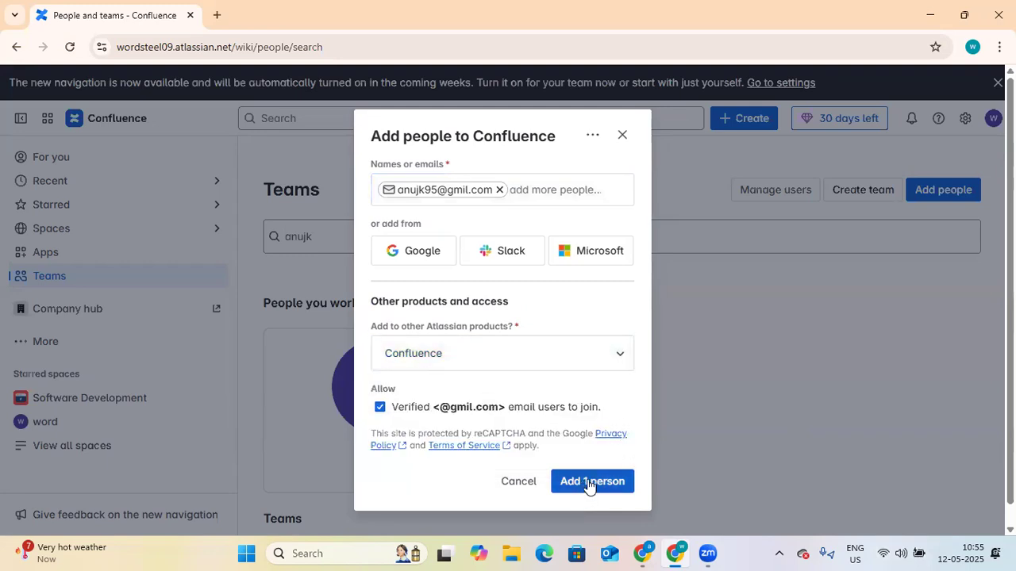
left_click(518, 482)
left_click(860, 194)
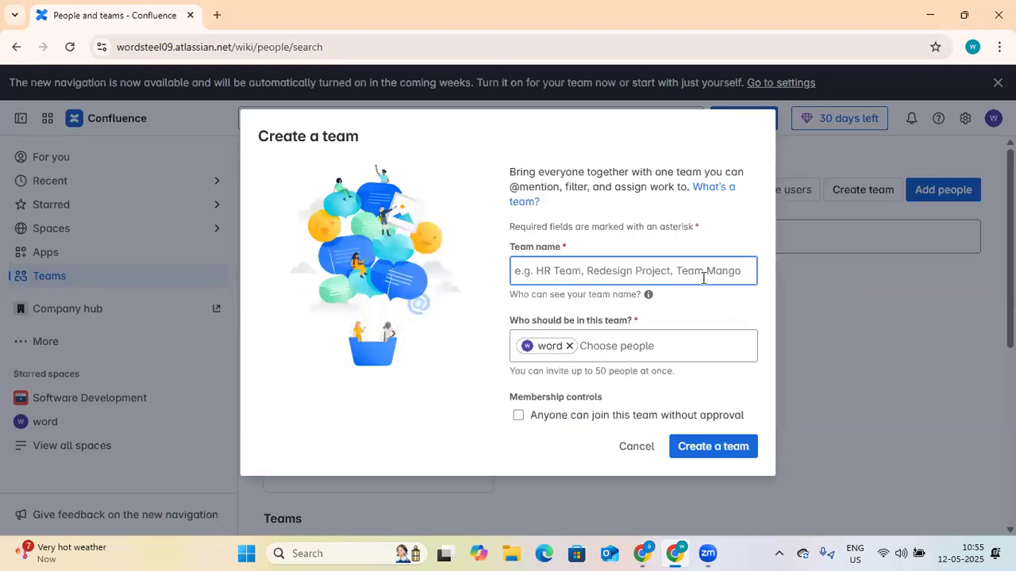
Step: Clear the typed member e-mail, cancel team creation, and open Manage users in the admin console
left_click(701, 344)
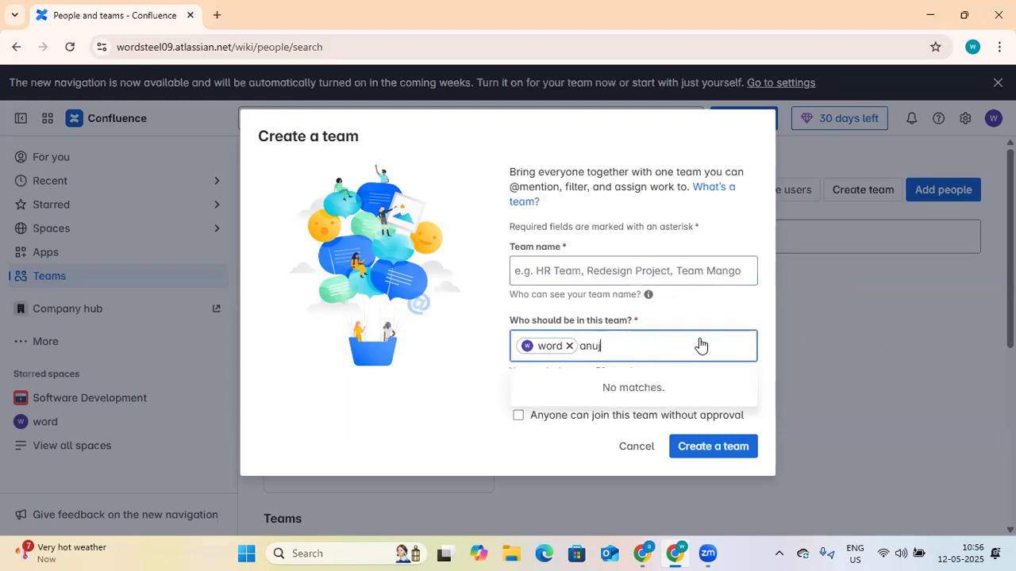
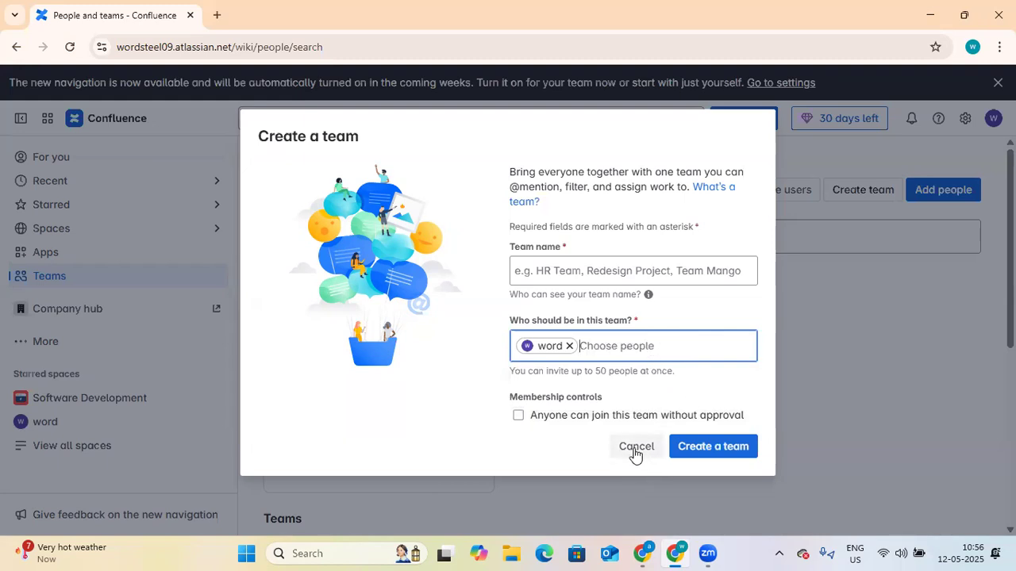
left_click(637, 449)
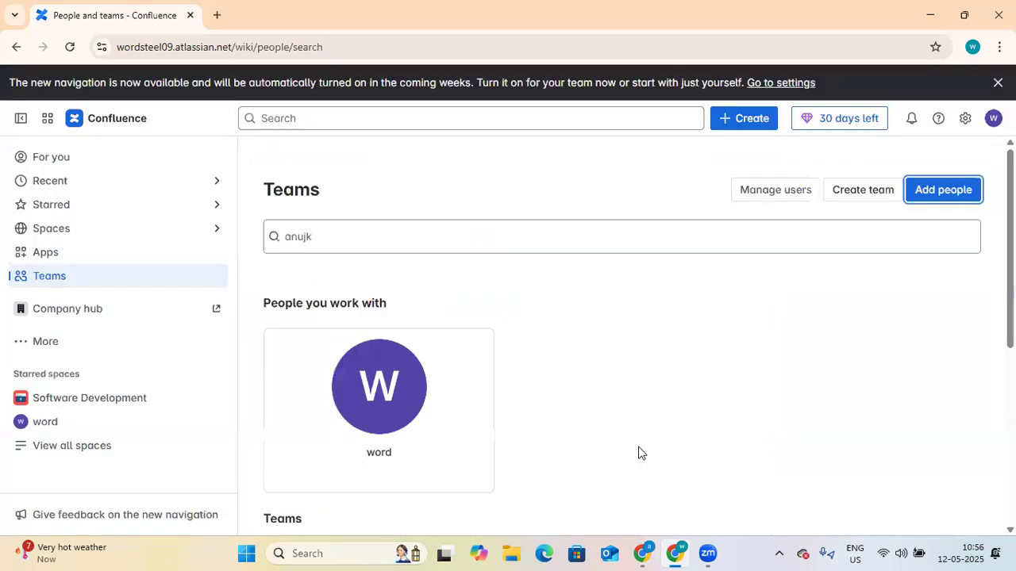
left_click(793, 194)
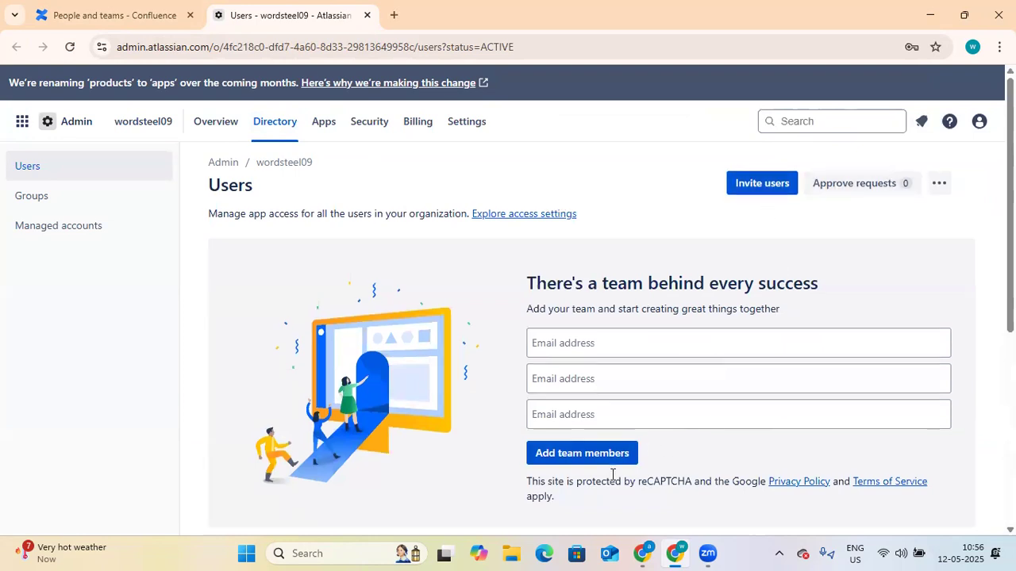
Step: Check the actions menu for org admin user word, then open that user's details page
scroll(510, 462, "down", 2)
scroll(510, 462, "down", 2)
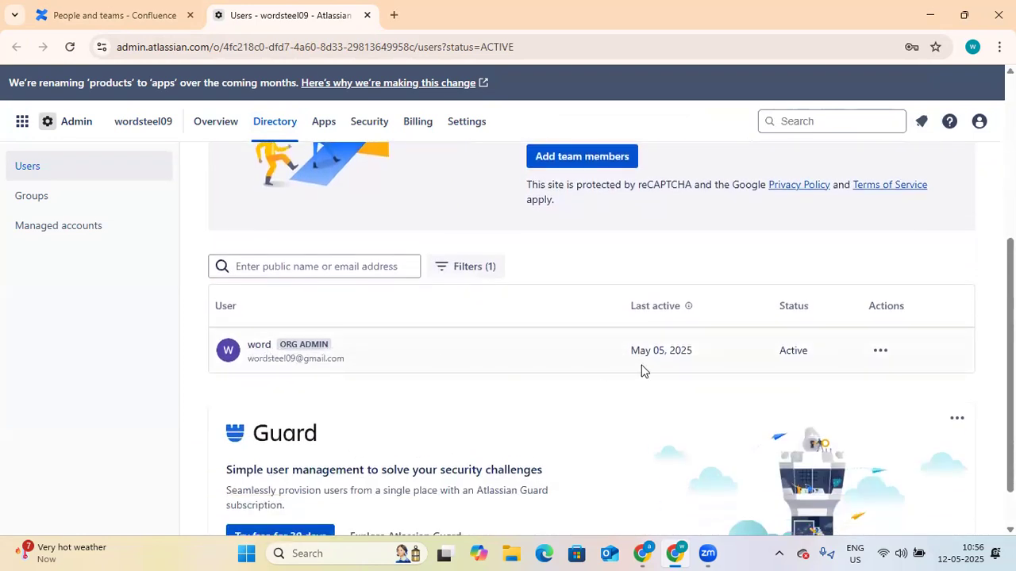
left_click(882, 351)
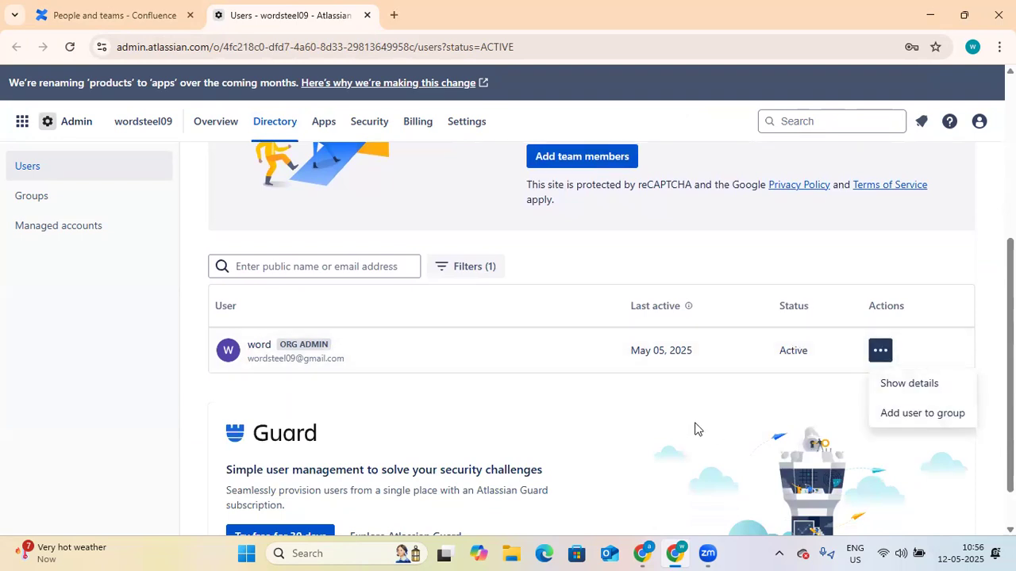
scroll(560, 445, "down", 1)
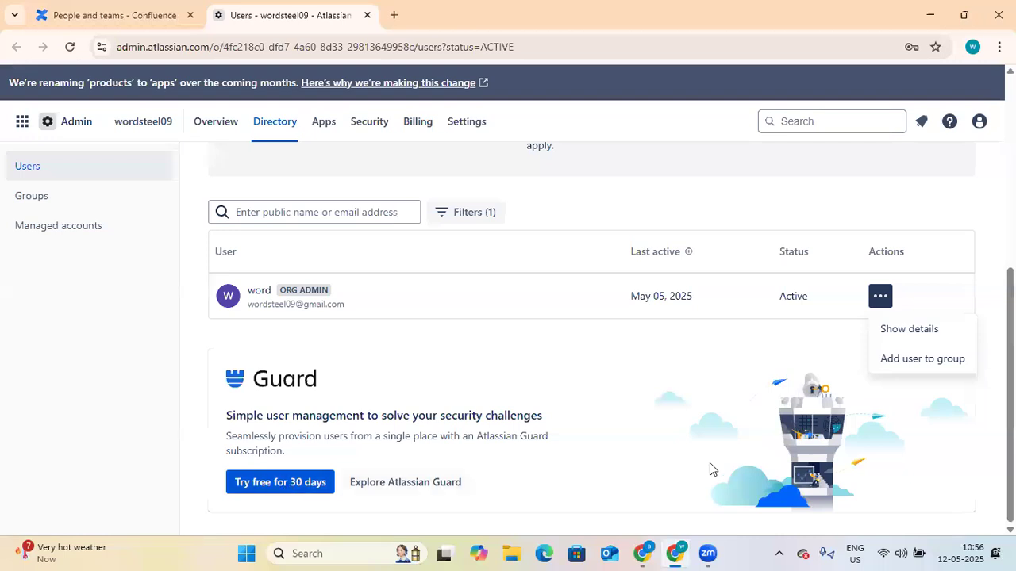
left_click(912, 337)
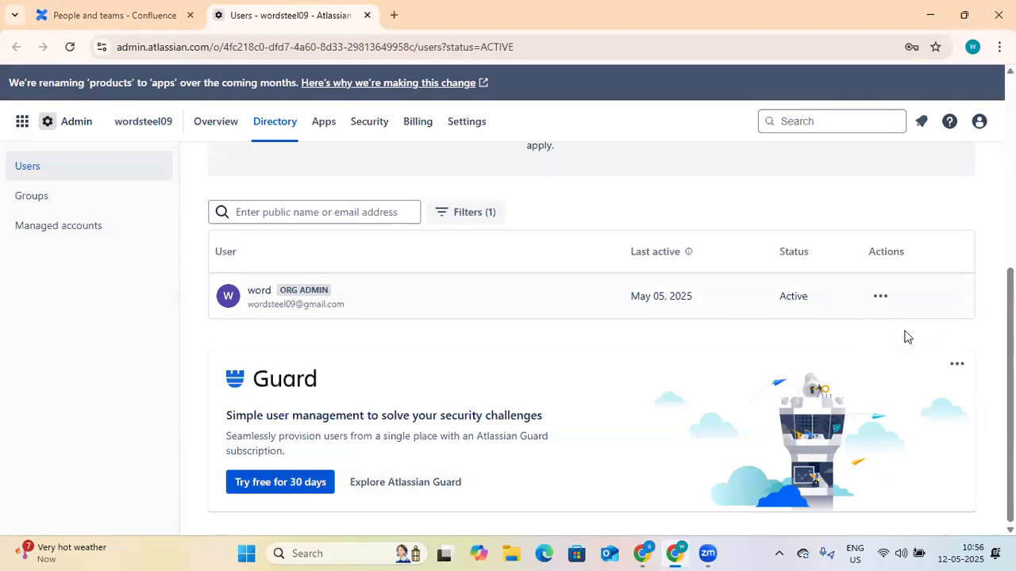
left_click(883, 297)
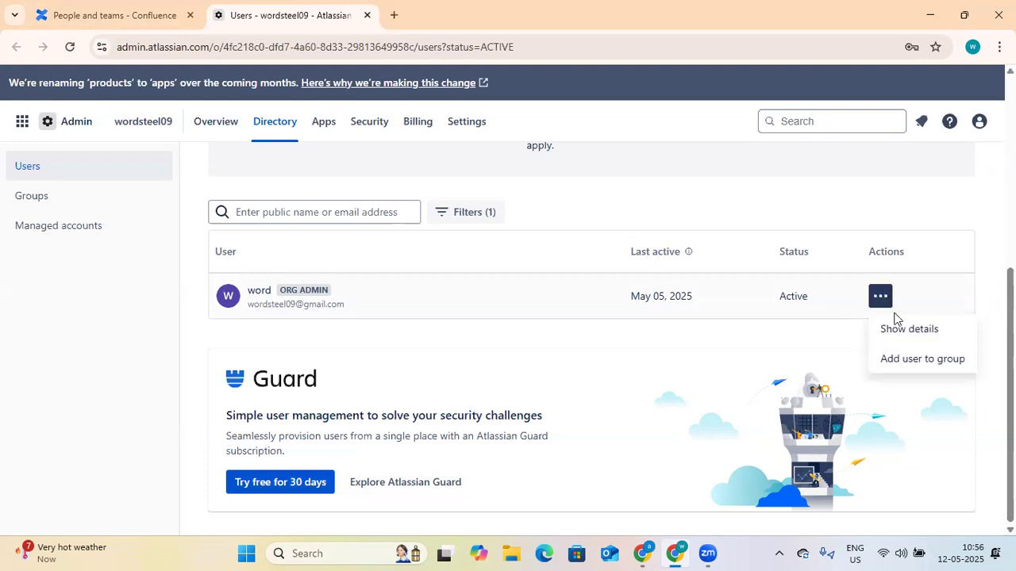
left_click(901, 325)
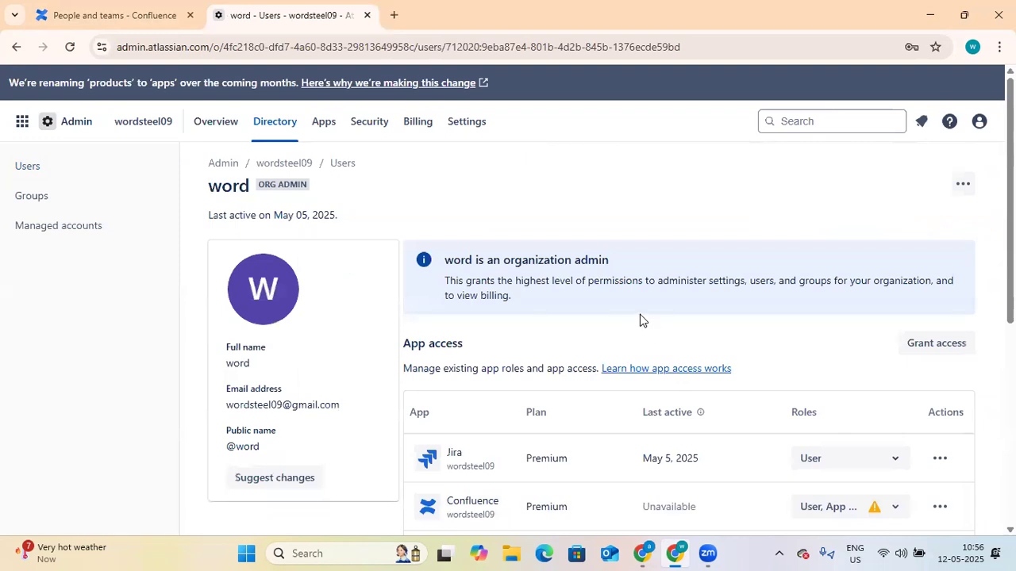
Step: Review word's Jira role options and Jira app actions, leaving them unchanged
scroll(638, 312, "down", 1)
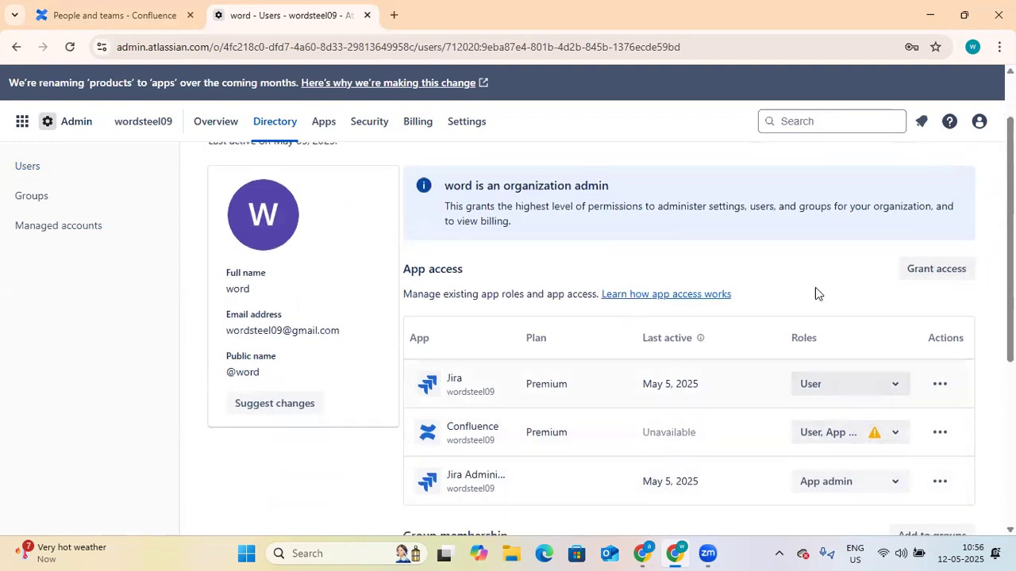
left_click(899, 383)
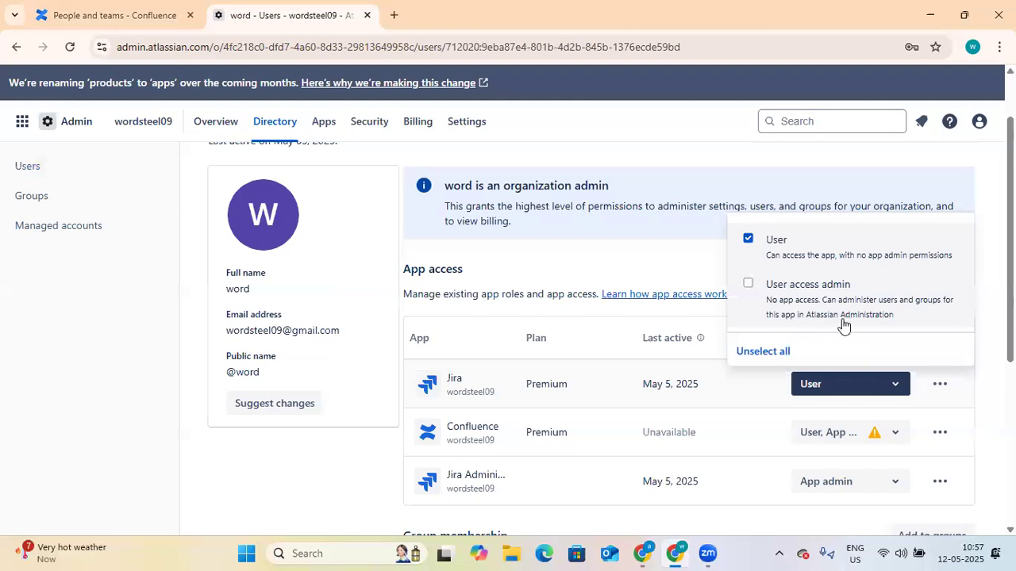
left_click(689, 255)
scroll(681, 380, "up", 1)
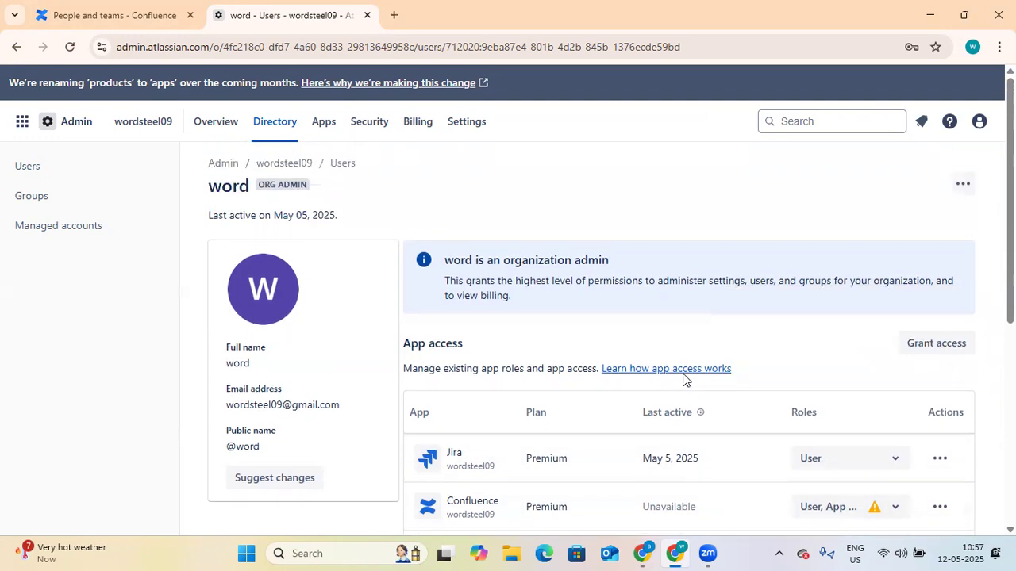
scroll(689, 384, "down", 3)
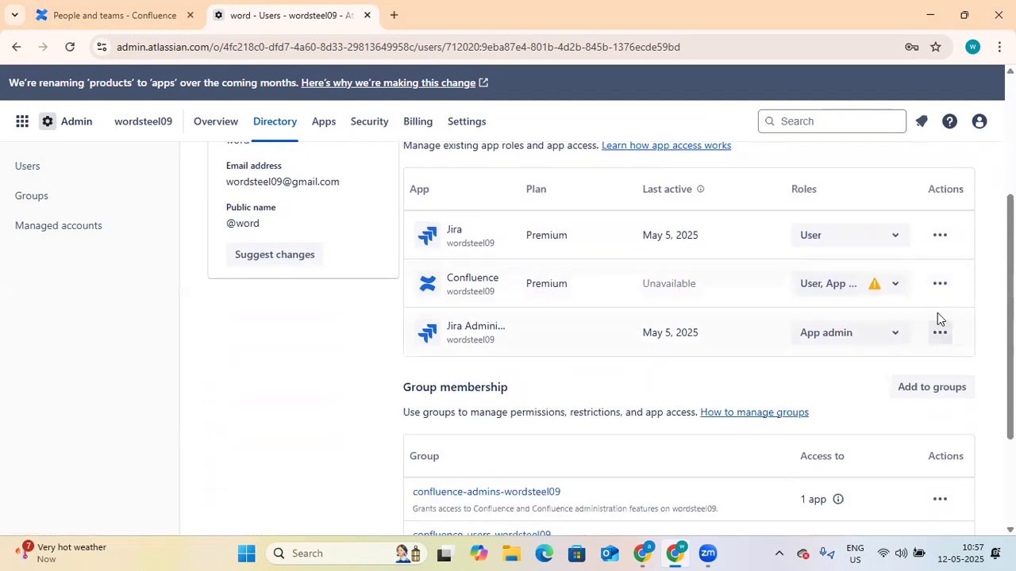
left_click(940, 235)
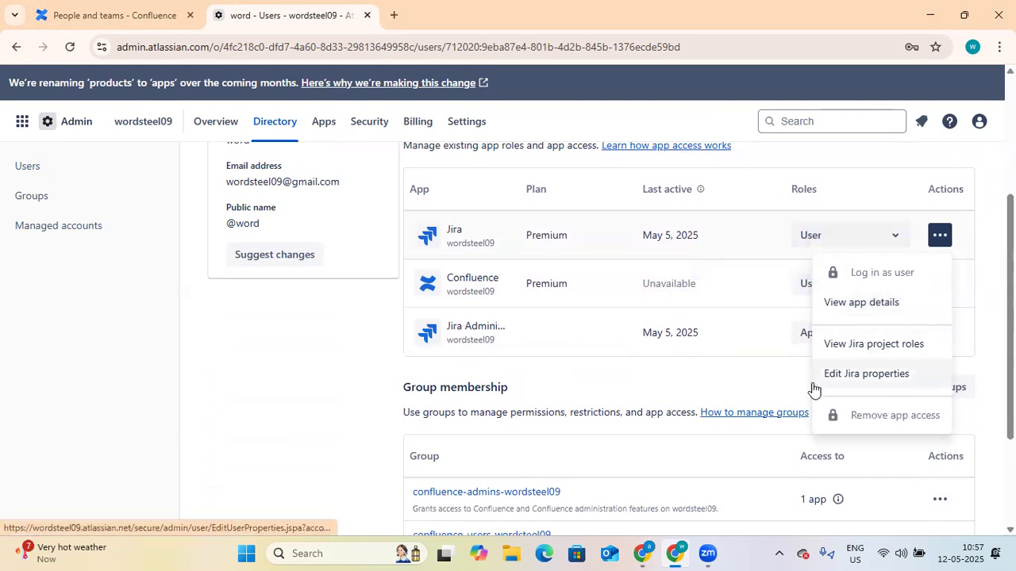
left_click(730, 384)
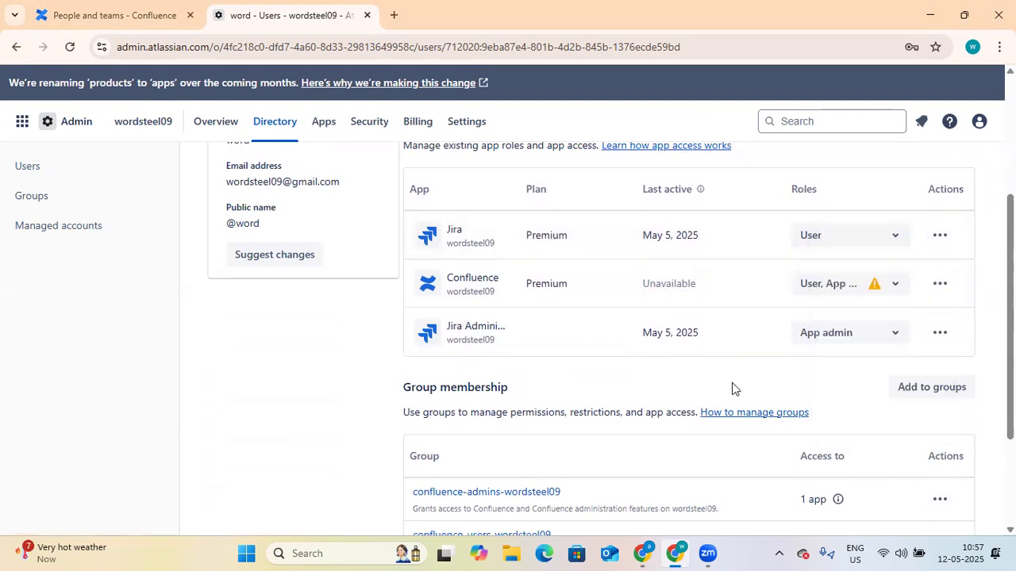
Step: Check the confluence-admins-wordsteel09 membership actions unchanged, then go back to the Users list
scroll(732, 388, "down", 2)
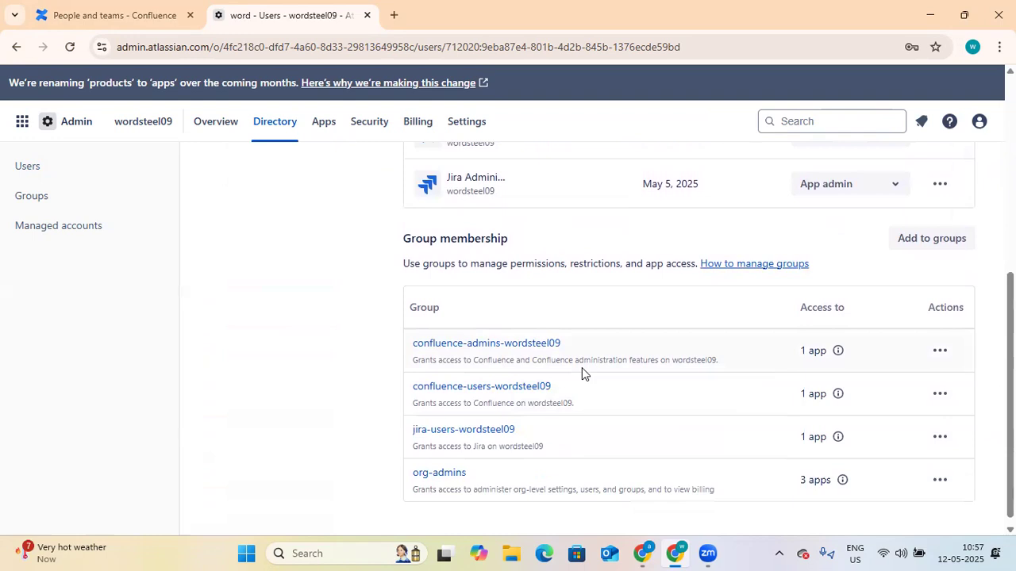
left_click(939, 350)
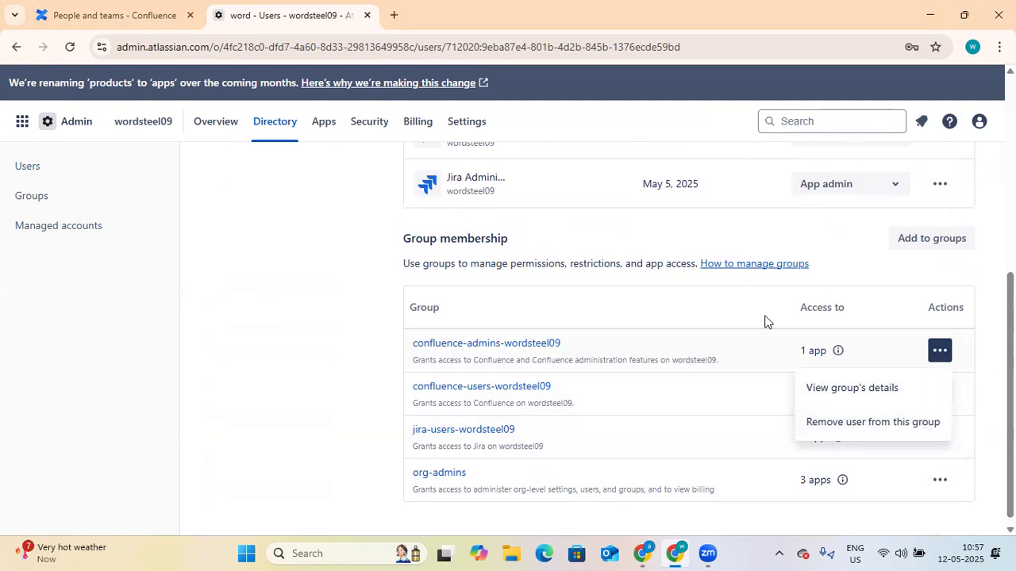
left_click(730, 244)
scroll(730, 244, "up", 5)
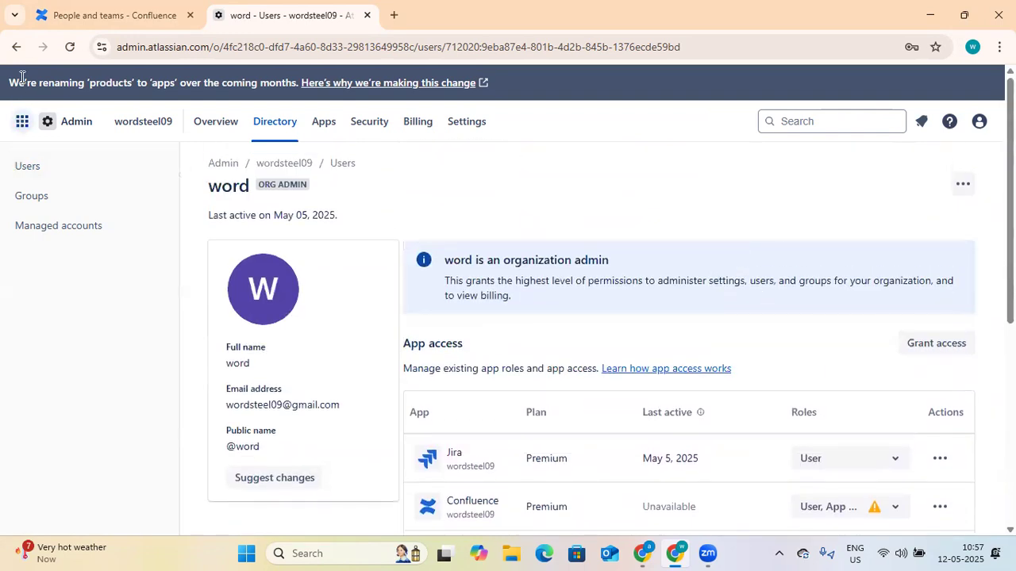
left_click(17, 49)
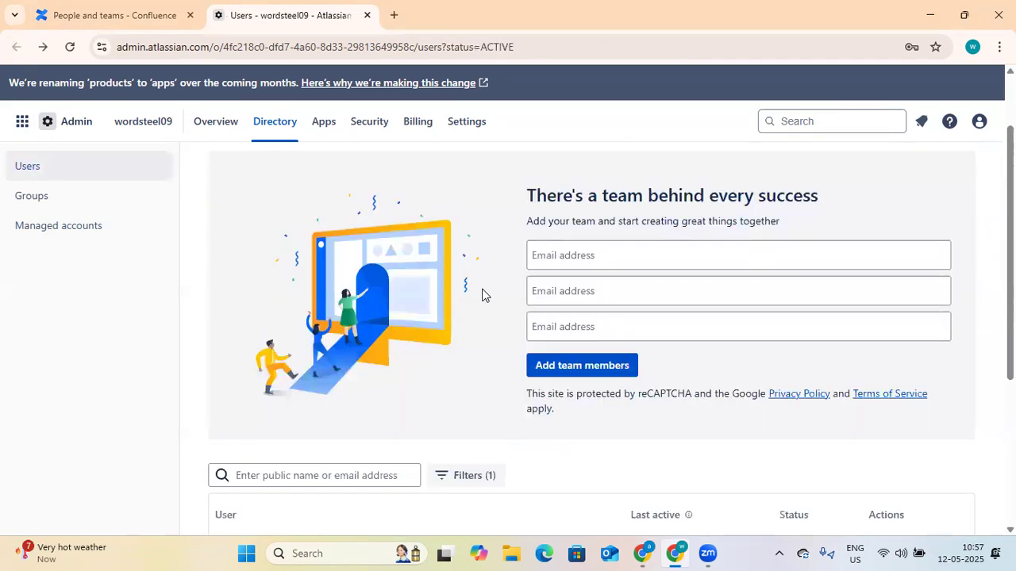
Step: Return to the Confluence Teams tab and close the Atlassian Administration tab
scroll(482, 295, "up", 2)
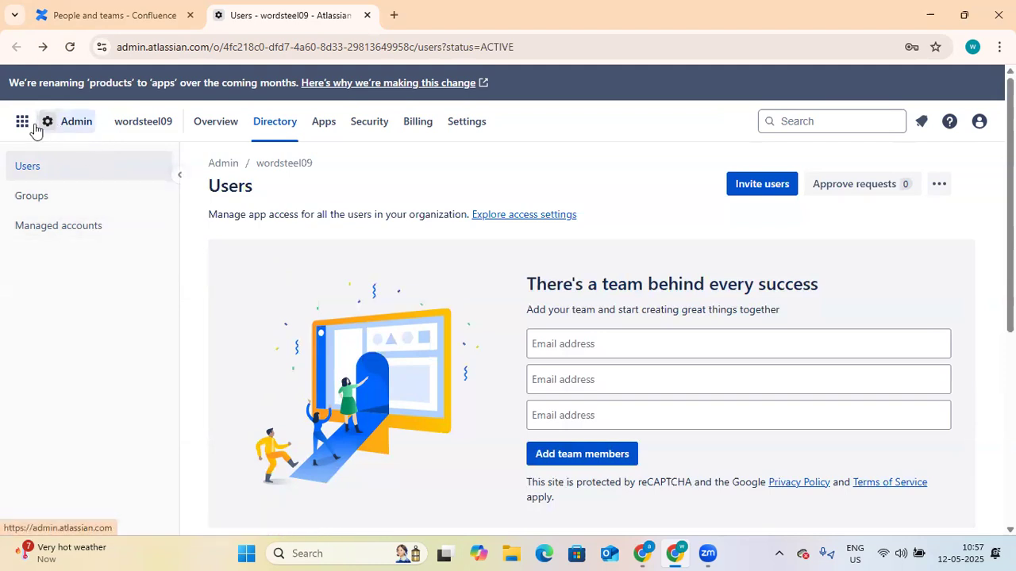
scroll(753, 346, "down", 1)
scroll(752, 347, "up", 1)
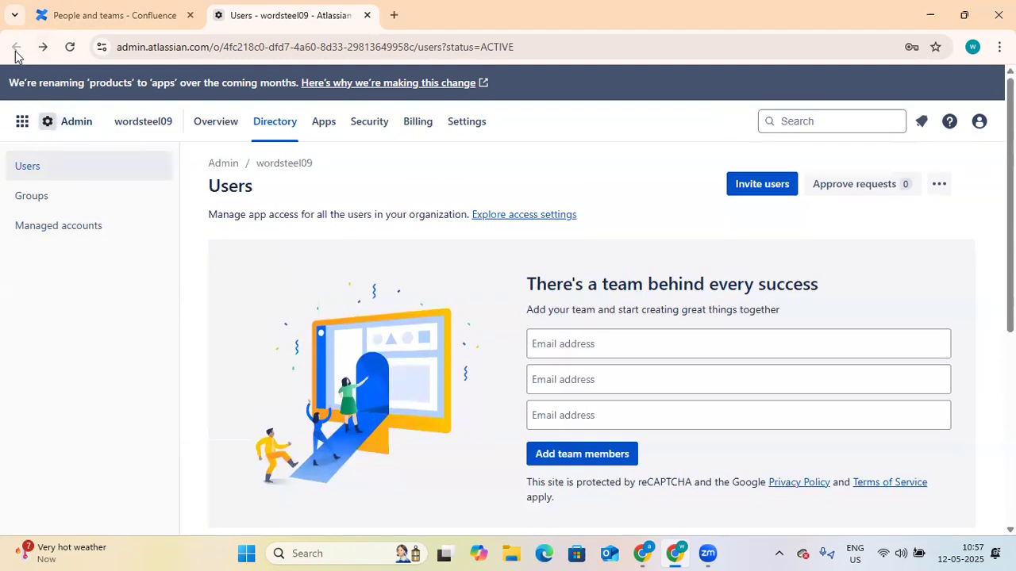
left_click(111, 15)
left_click(366, 16)
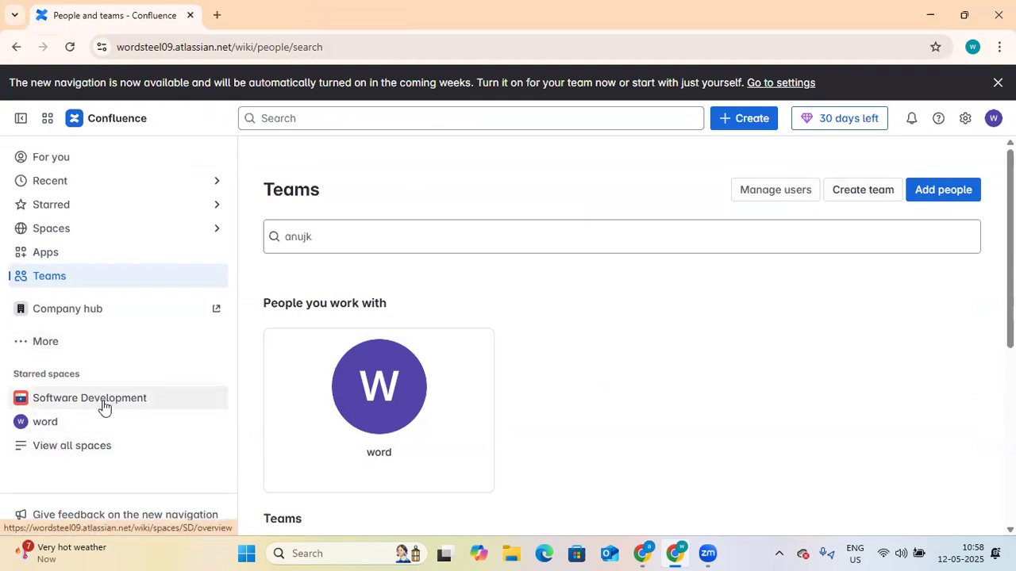
Step: Add Reteospective Meeting as a shortcut in the word space and open it from the sidebar
left_click(72, 426)
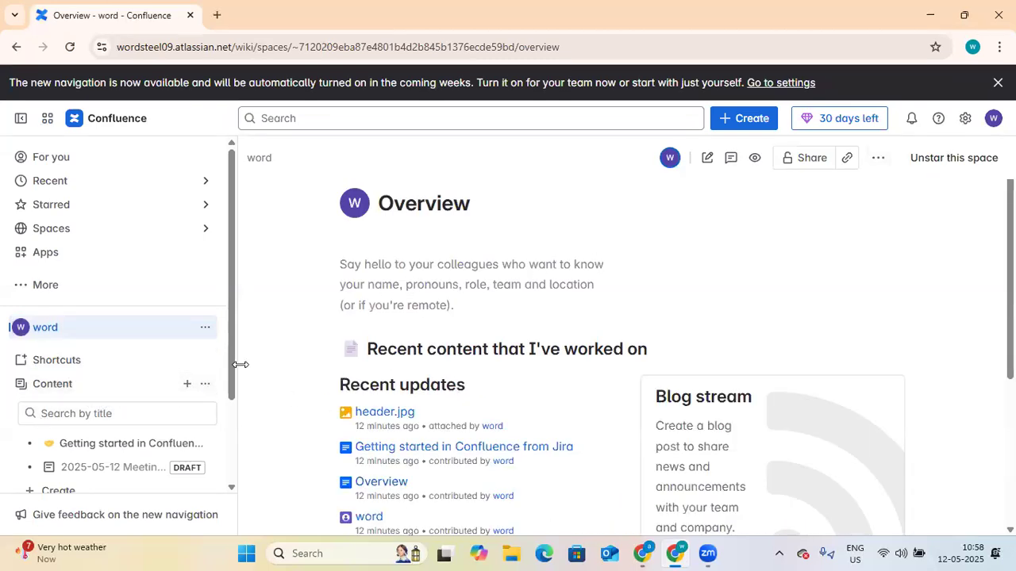
scroll(344, 362, "down", 2)
scroll(125, 387, "down", 2)
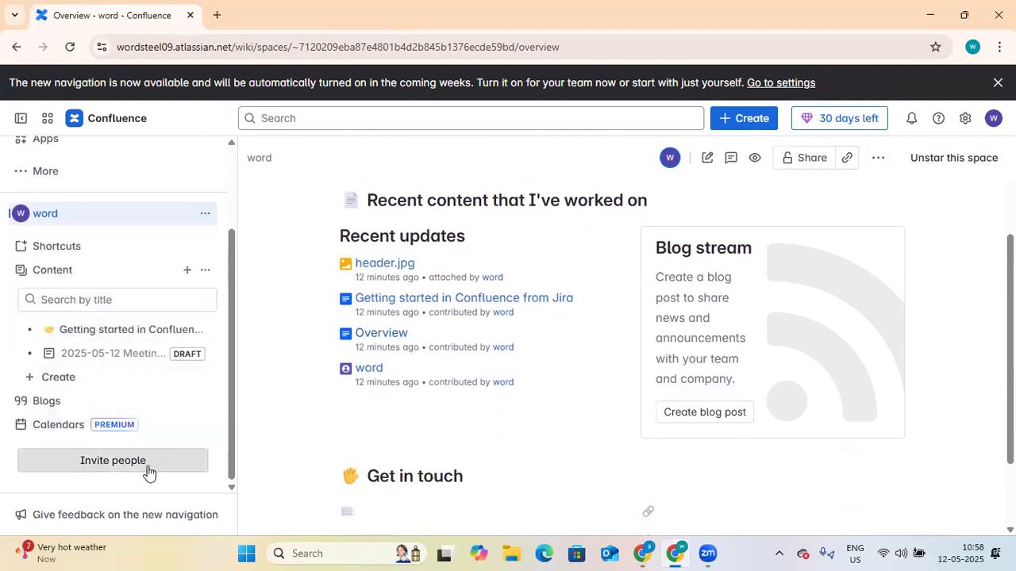
scroll(422, 340, "up", 2)
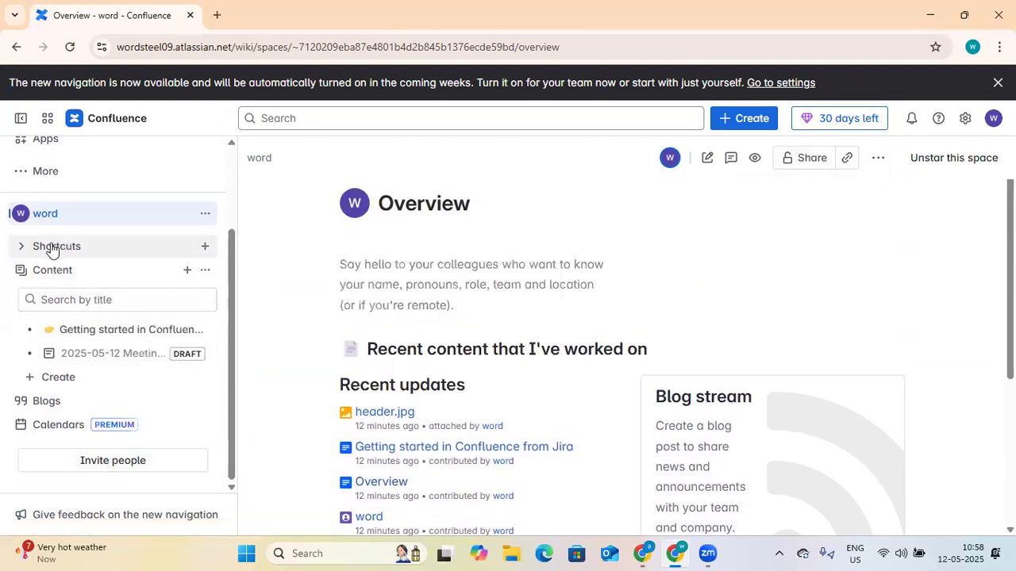
left_click(26, 253)
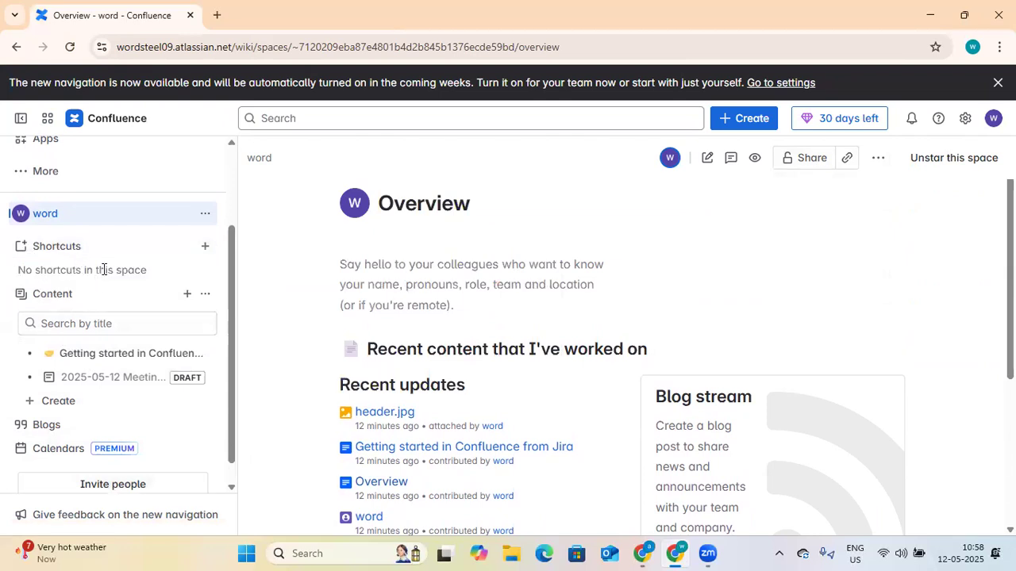
left_click(204, 247)
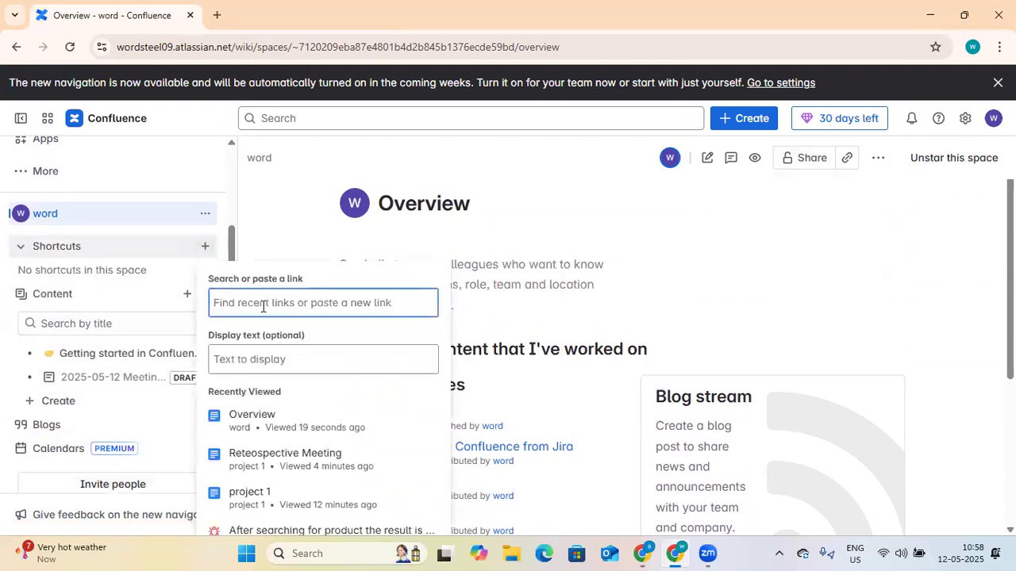
left_click(295, 460)
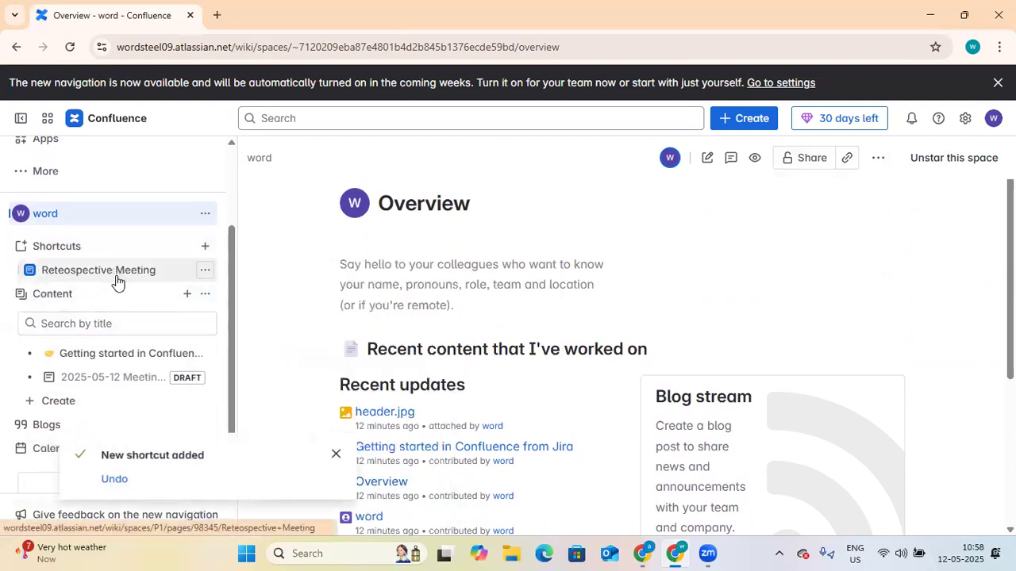
left_click(123, 277)
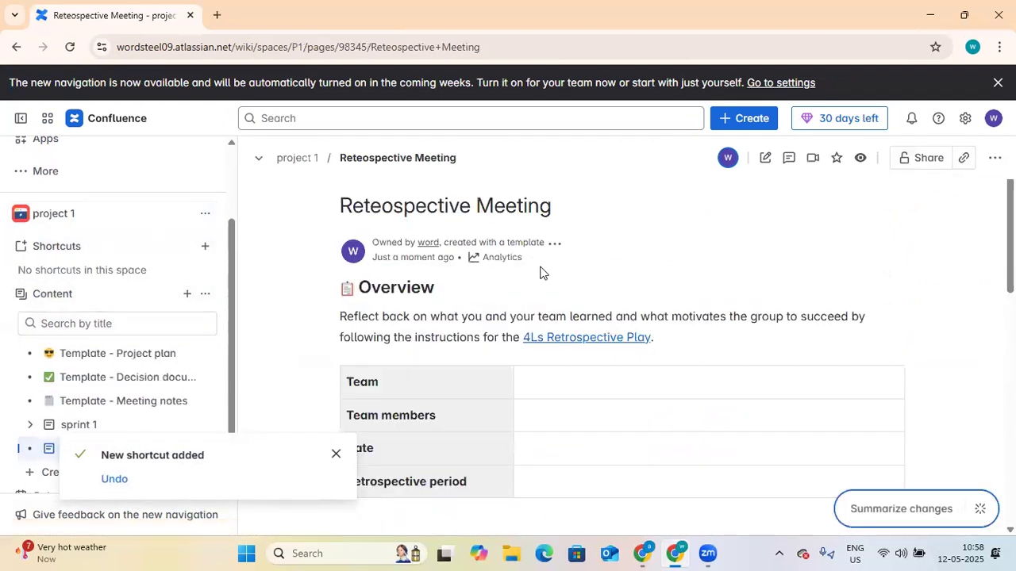
Step: Dismiss the 'New shortcut added' toast and expand sprint 1 to reveal its Sprint Roadmap draft
left_click(337, 456)
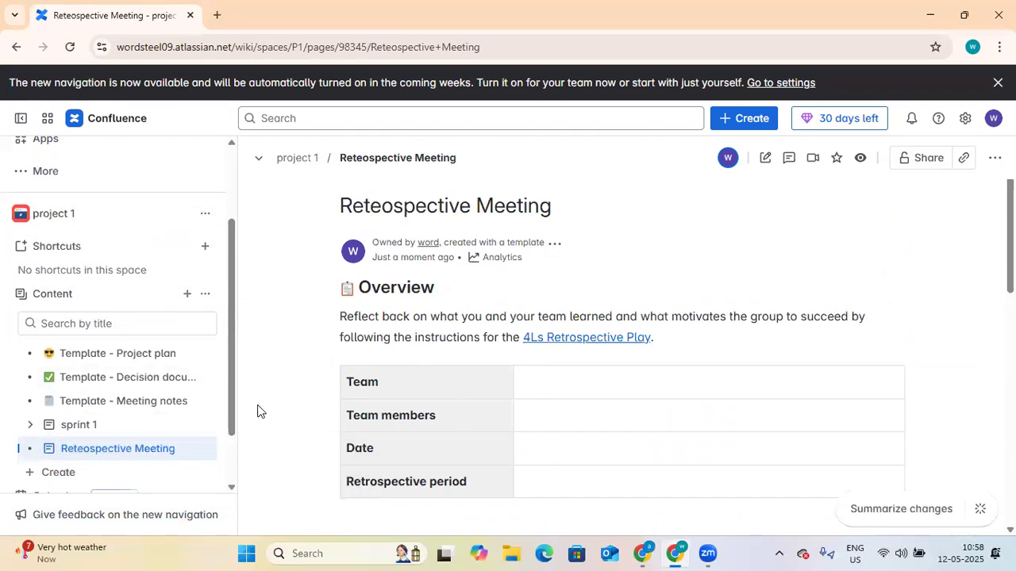
mouse_move(120, 356)
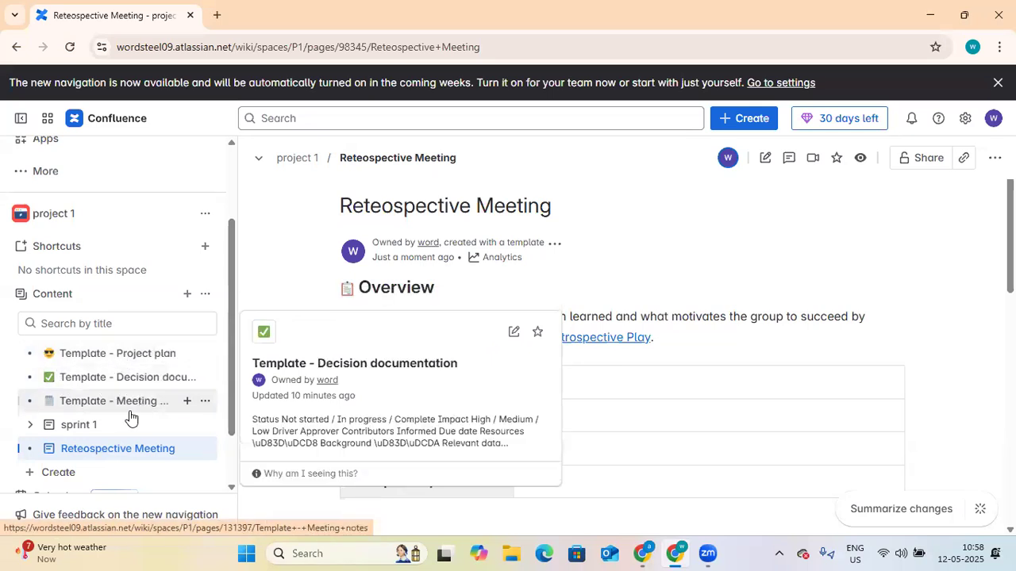
left_click(30, 427)
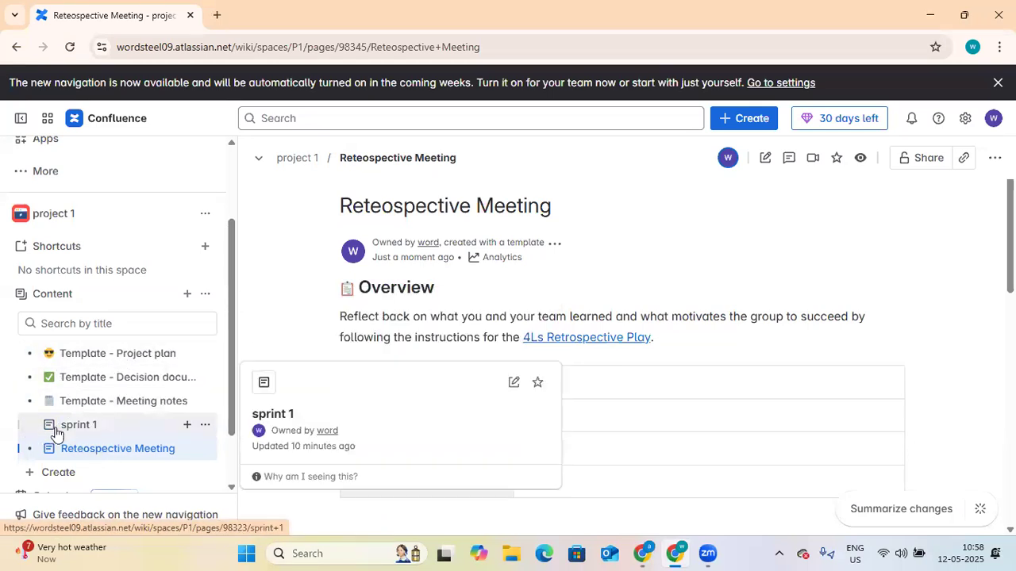
mouse_move(100, 481)
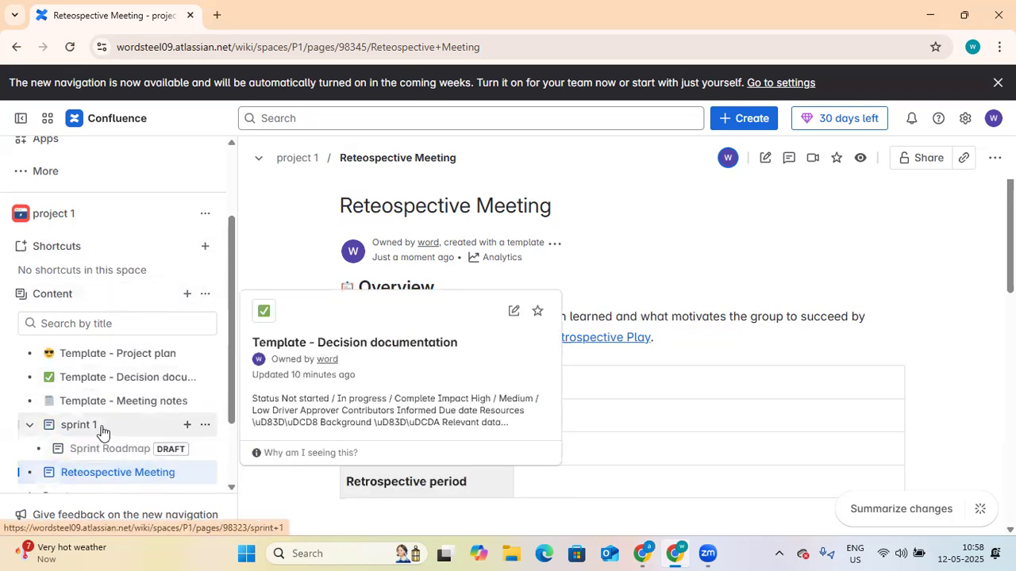
Step: Open the Sprint Roadmap draft and search the templates panel for 'retrospective'
left_click(119, 454)
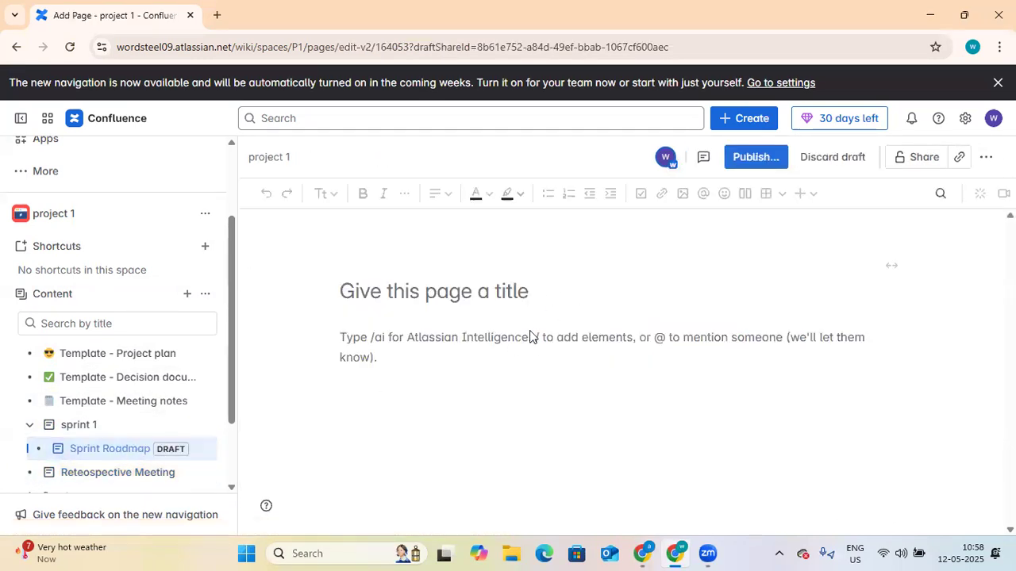
left_click(986, 156)
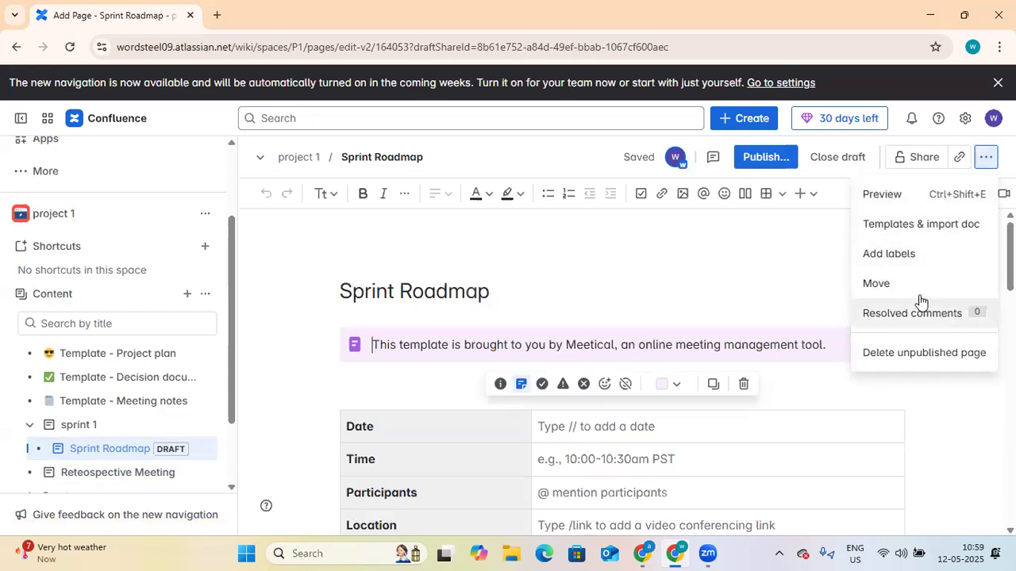
left_click(907, 231)
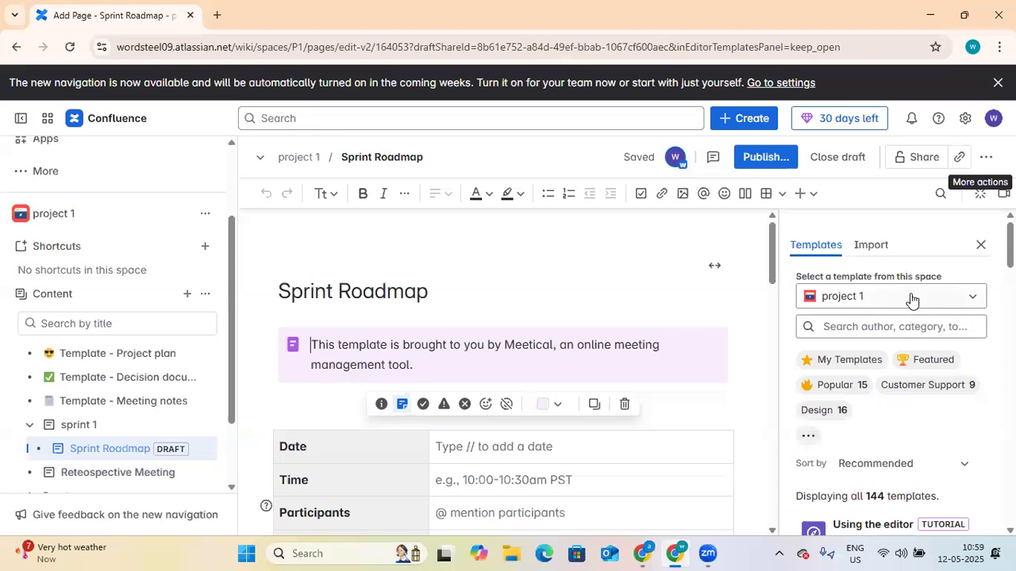
left_click(938, 330)
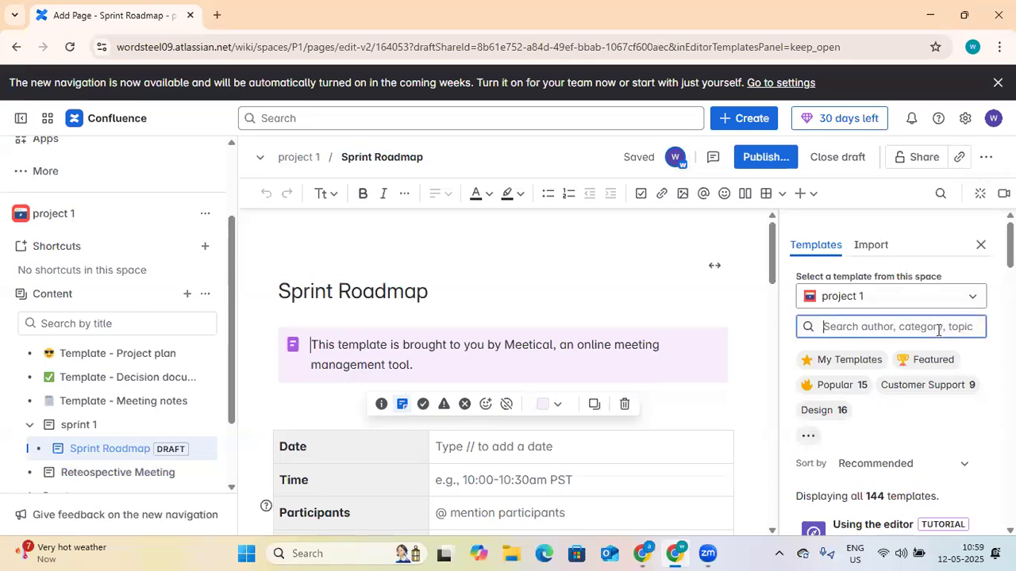
type("ret")
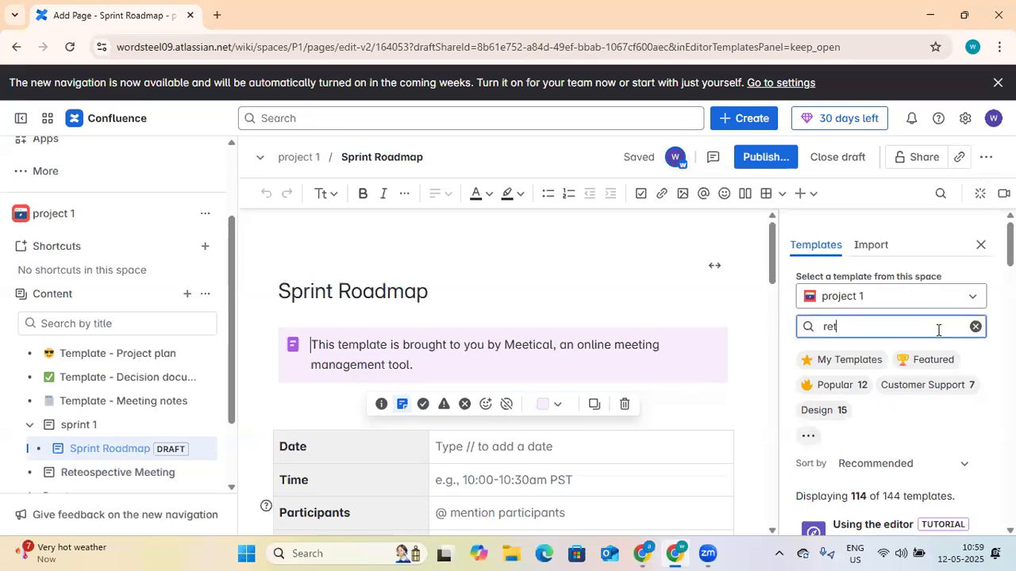
type("rospective")
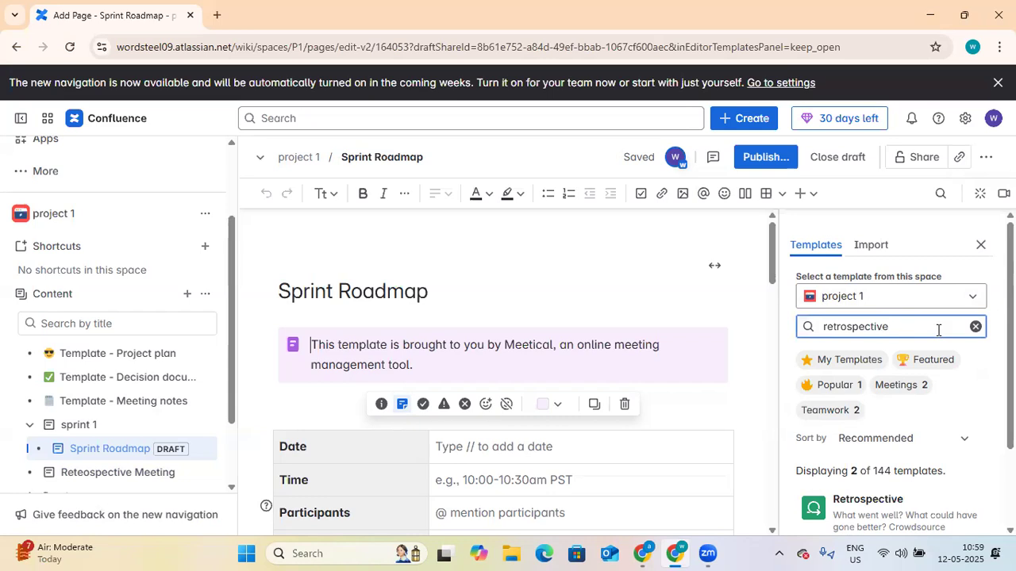
Step: Preview the Retrospective and 4 Ls Retrospective templates, then make the page full width
scroll(983, 415, "down", 2)
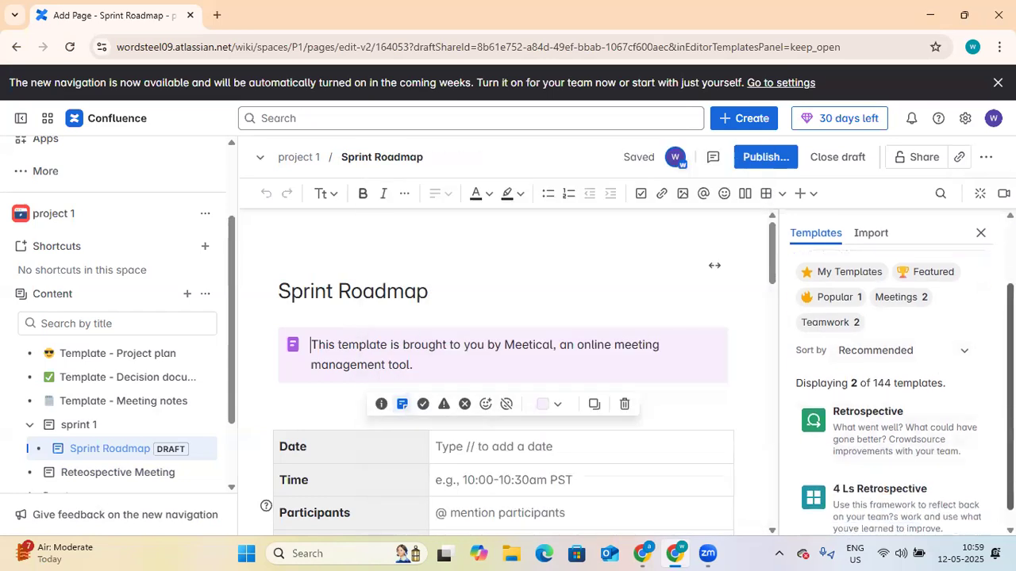
mouse_move(907, 442)
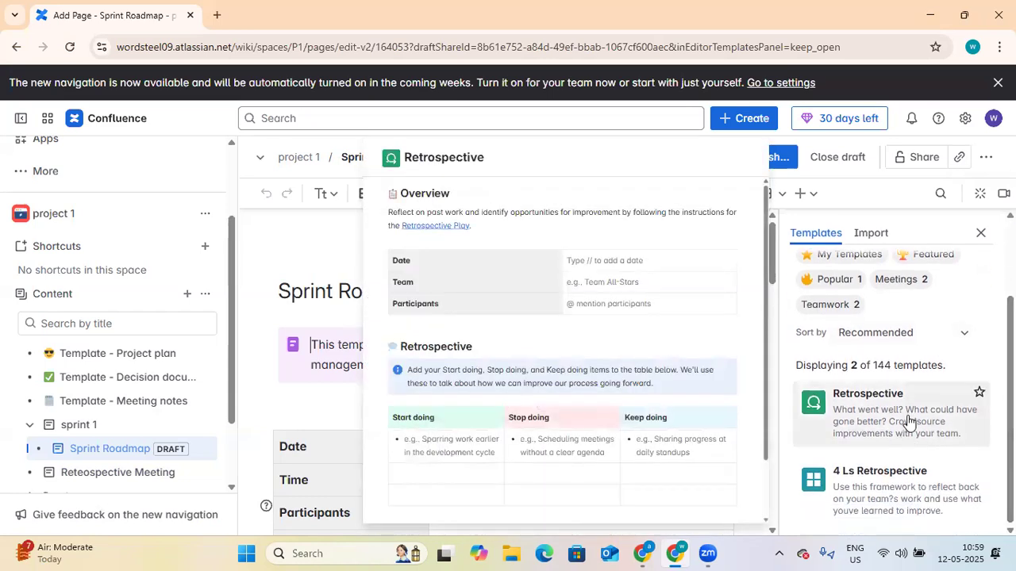
mouse_move(939, 485)
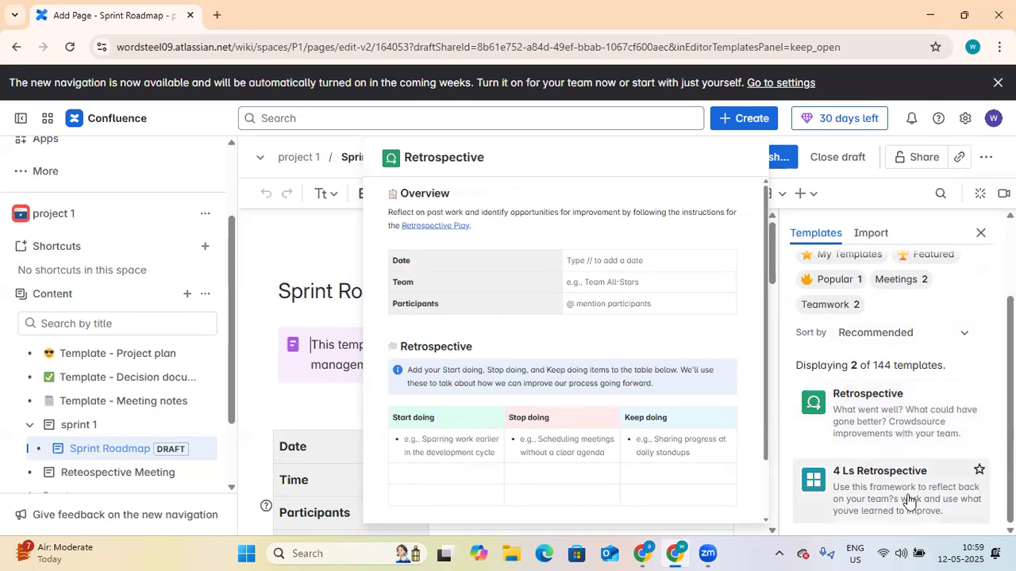
mouse_move(908, 500)
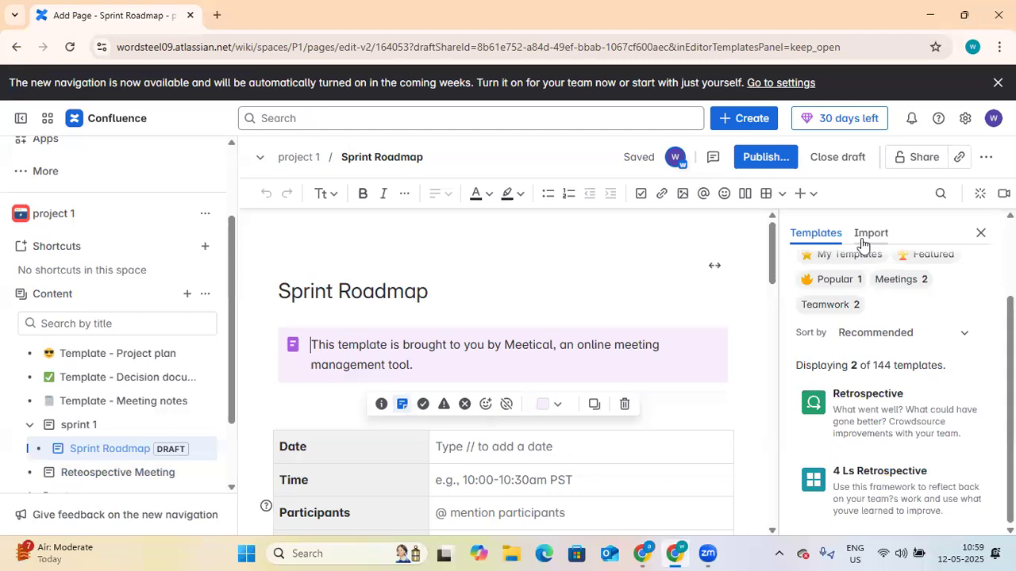
mouse_move(614, 274)
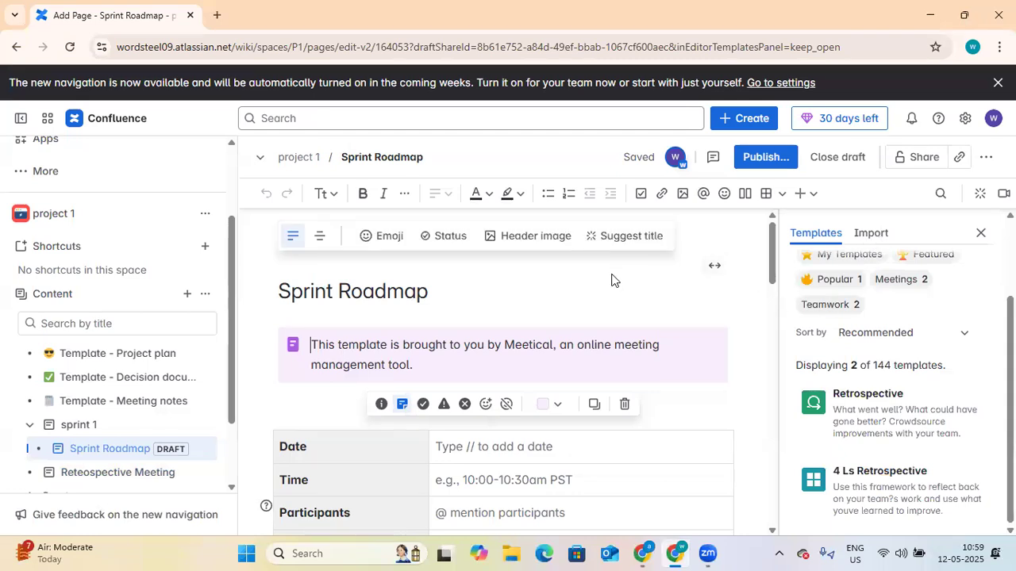
left_click(714, 267)
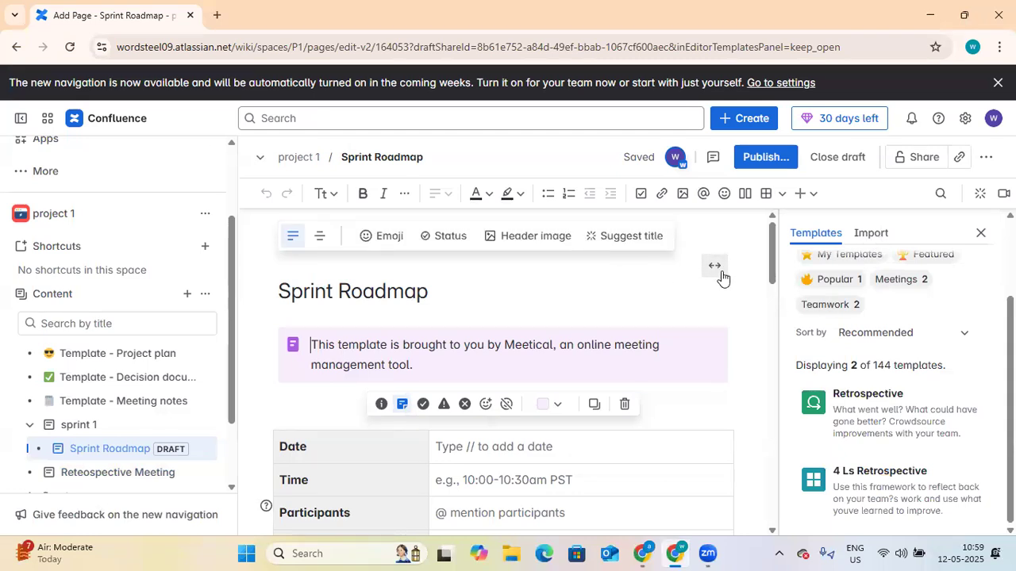
Step: Close the Templates panel and review the draft's Meetical table of Date, Time and Participants
left_click(978, 233)
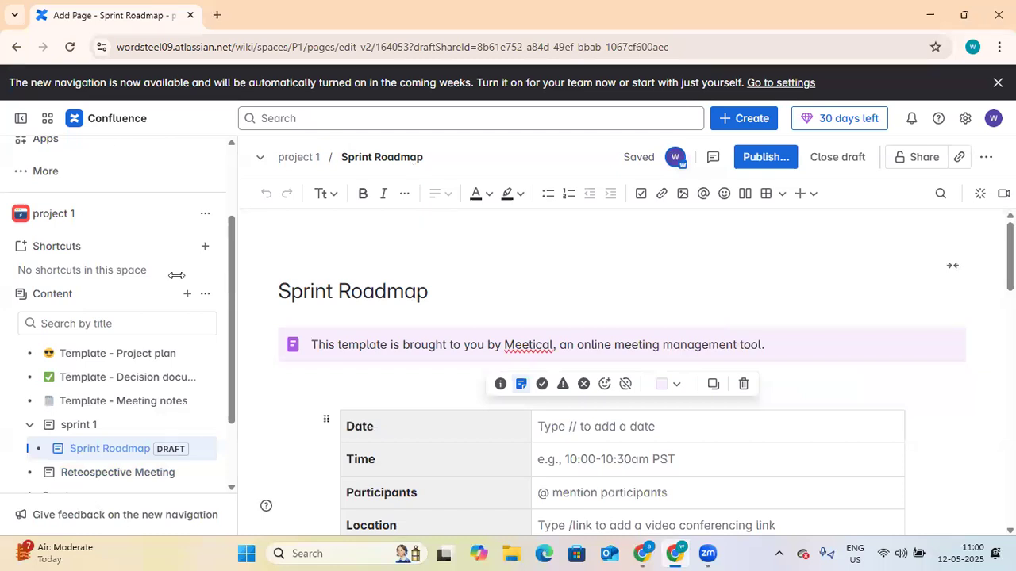
scroll(182, 254, "up", 3)
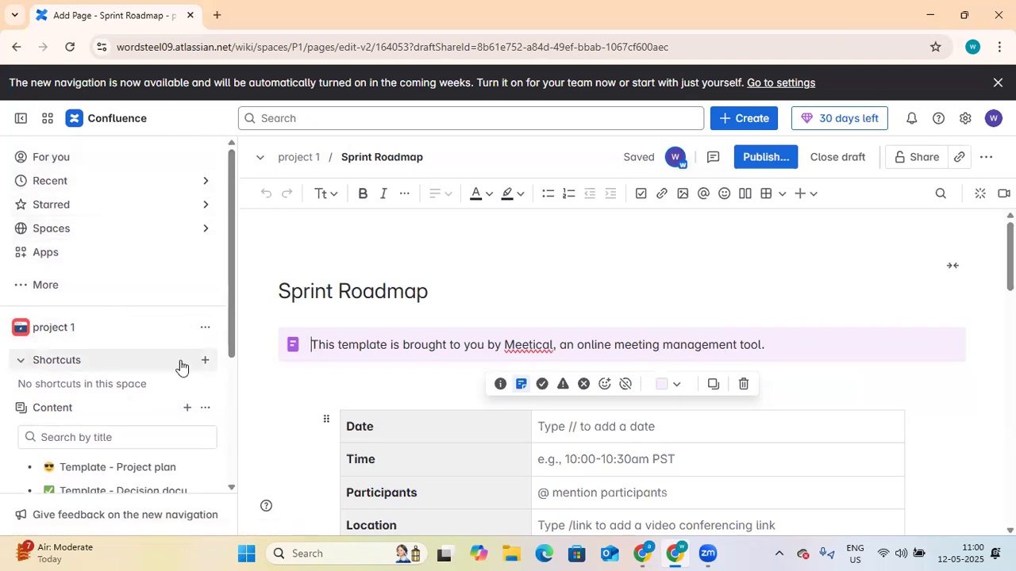
scroll(188, 354, "down", 1)
scroll(189, 354, "down", 2)
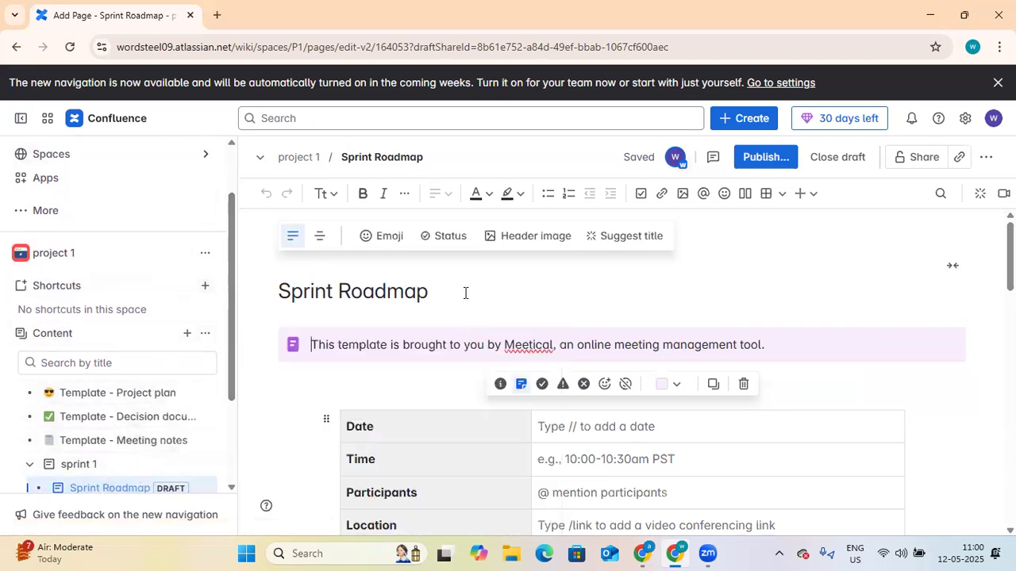
scroll(484, 322, "down", 1)
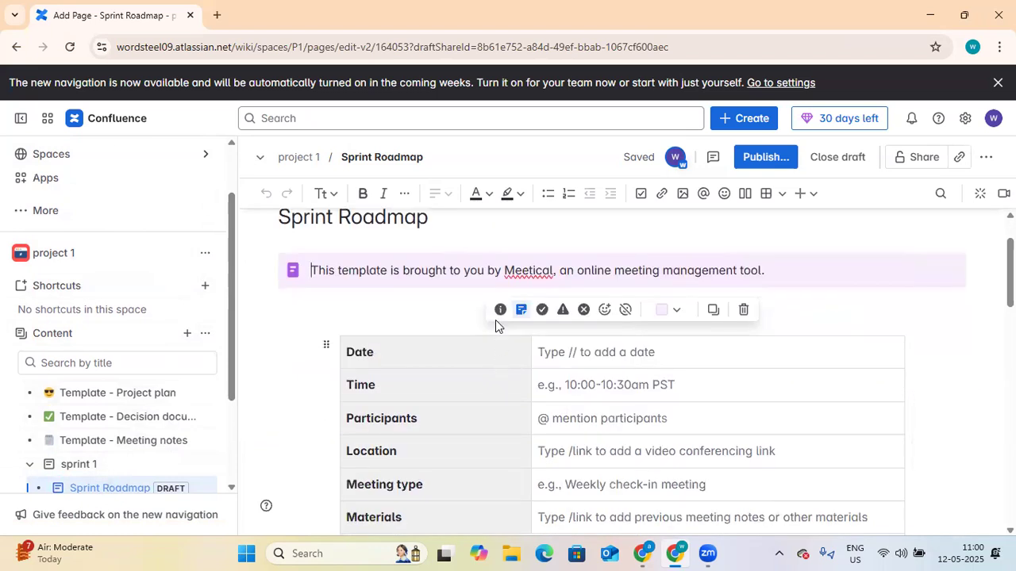
scroll(490, 319, "up", 1)
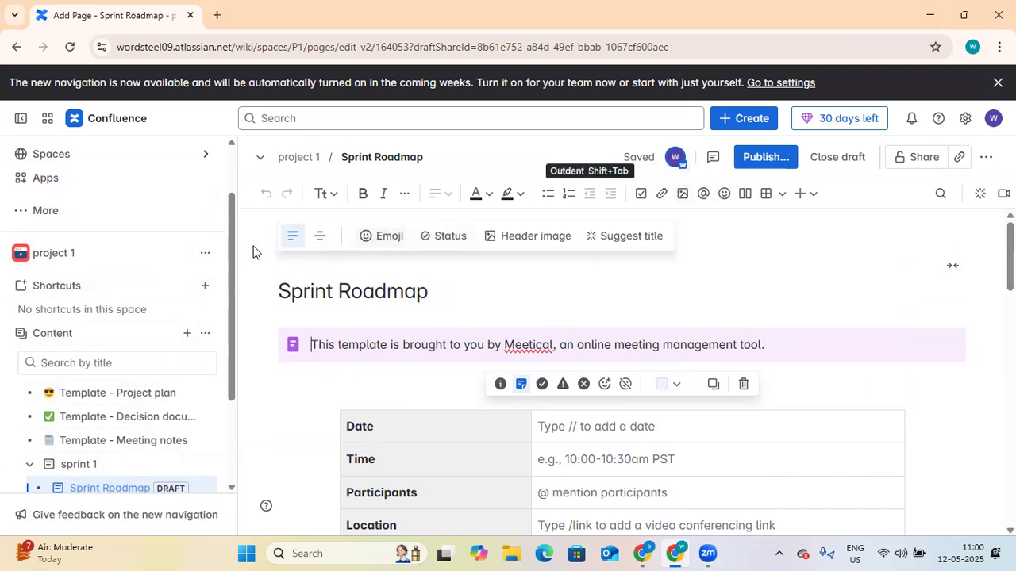
left_click_drag(226, 255, 230, 182)
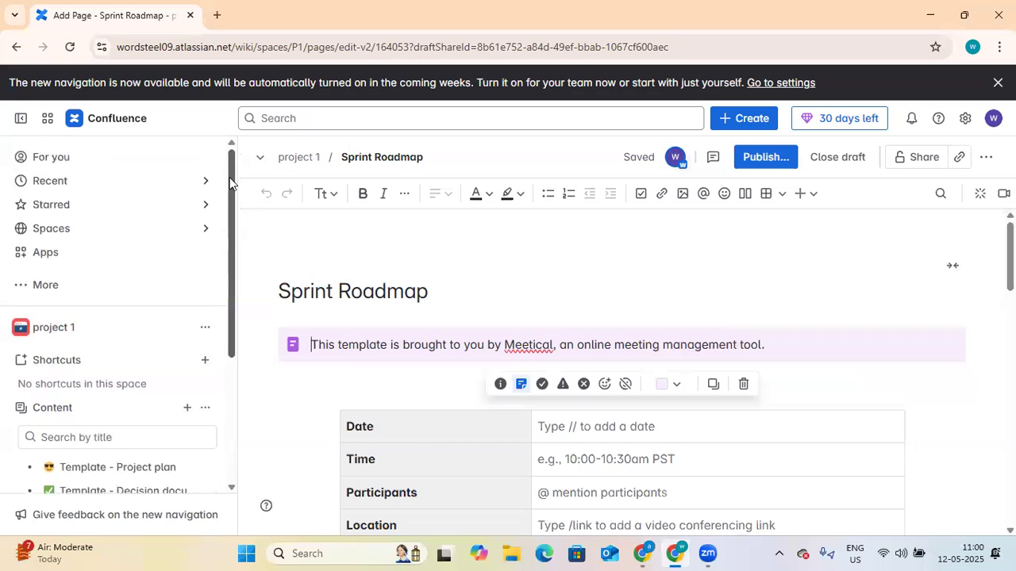